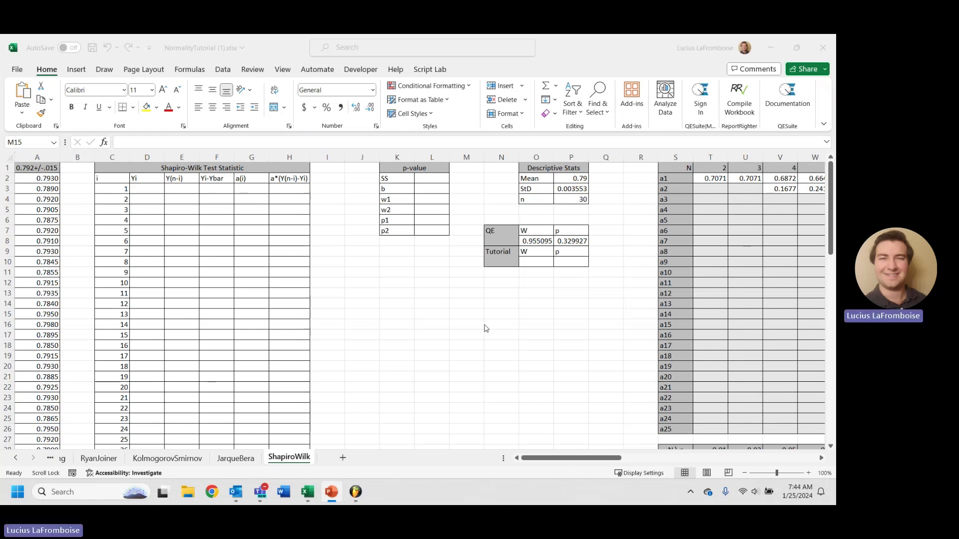
Enter =SORT(A2:A51) in D3 so the ascending sorted data spills down the Yi column
scroll(484, 328, down, 5)
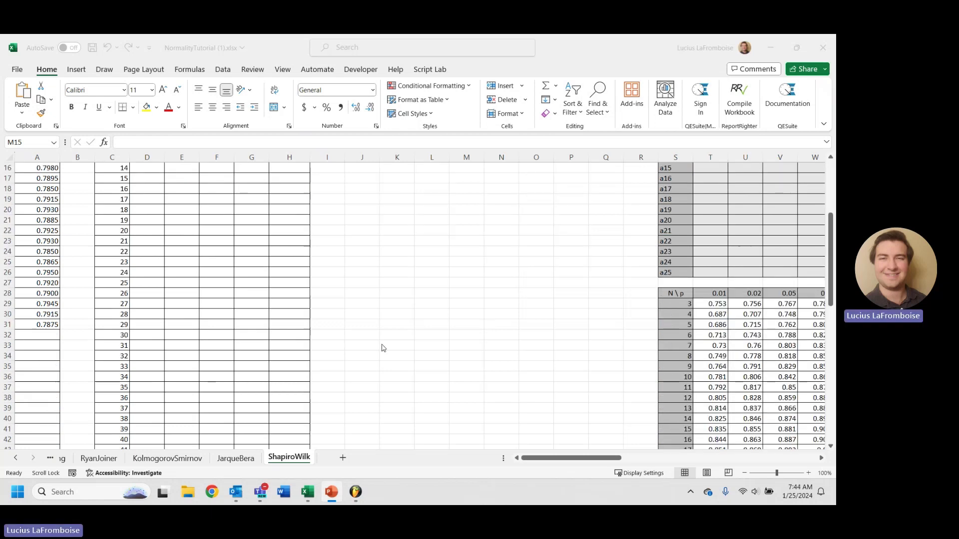
scroll(266, 315, up, 5)
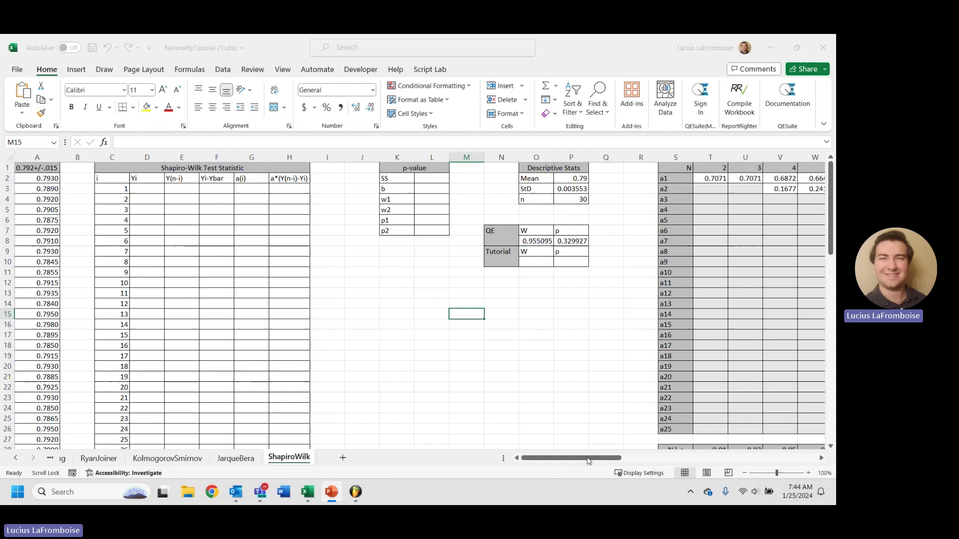
drag(583, 458, 654, 444)
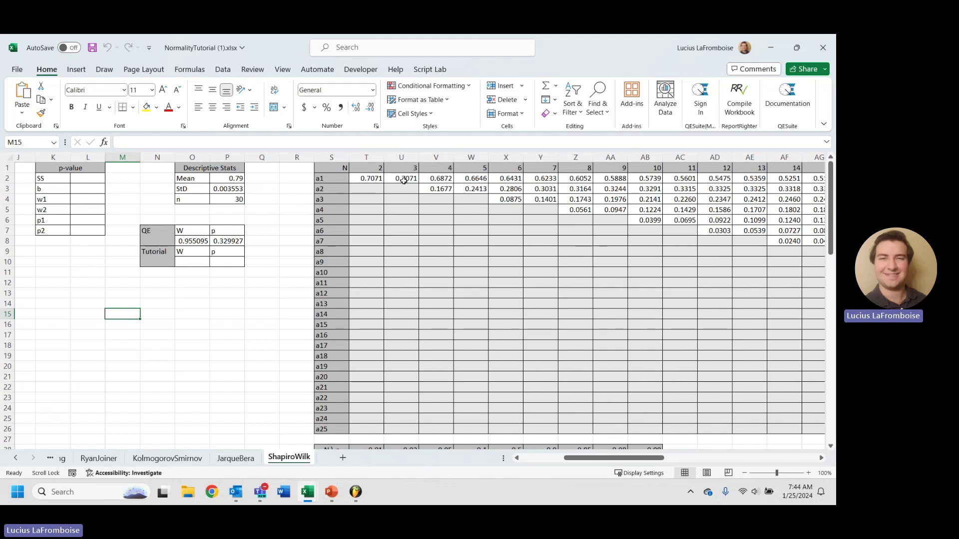
mouse_move(645, 458)
mouse_down()
mouse_move(809, 445)
mouse_move(647, 441)
mouse_up()
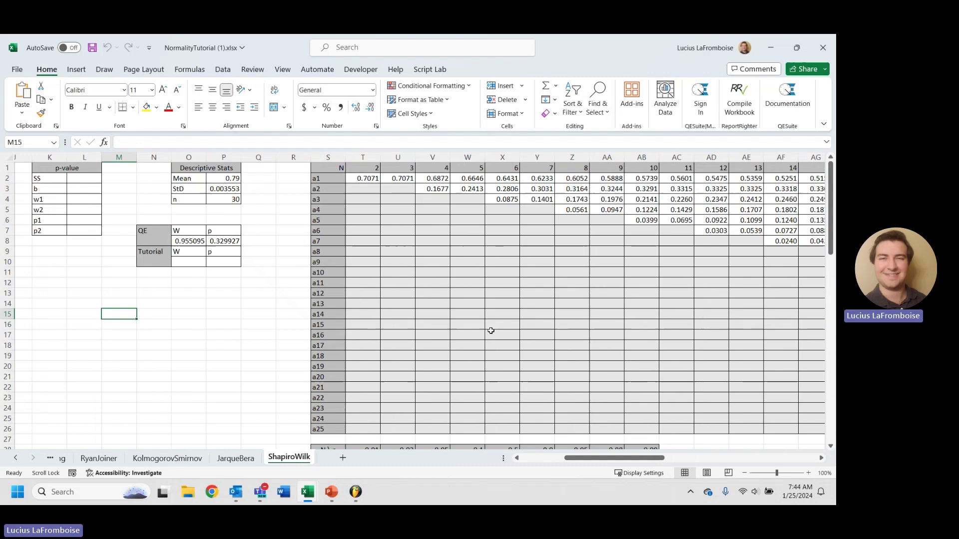
scroll(492, 330, down, 4)
scroll(492, 330, down, 4)
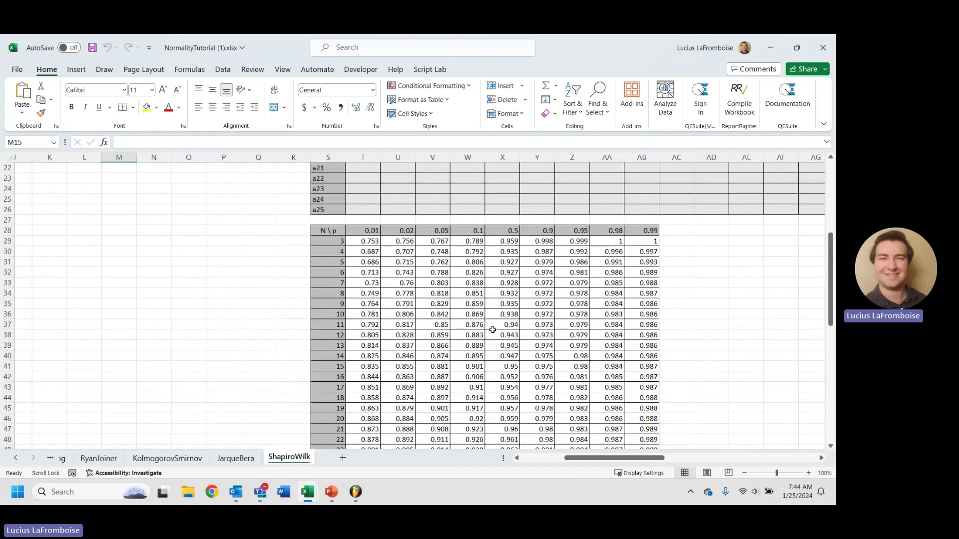
scroll(407, 226, down, 9)
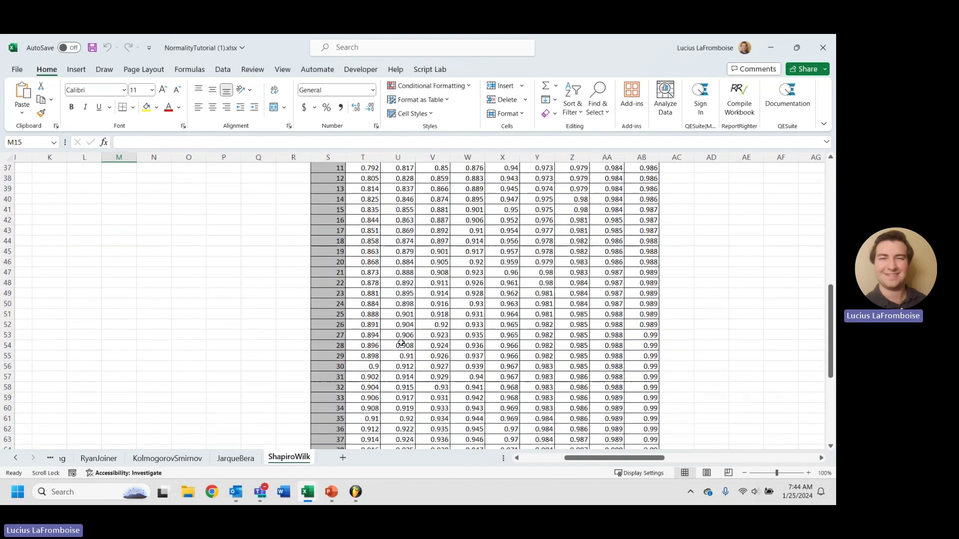
scroll(540, 323, up, 8)
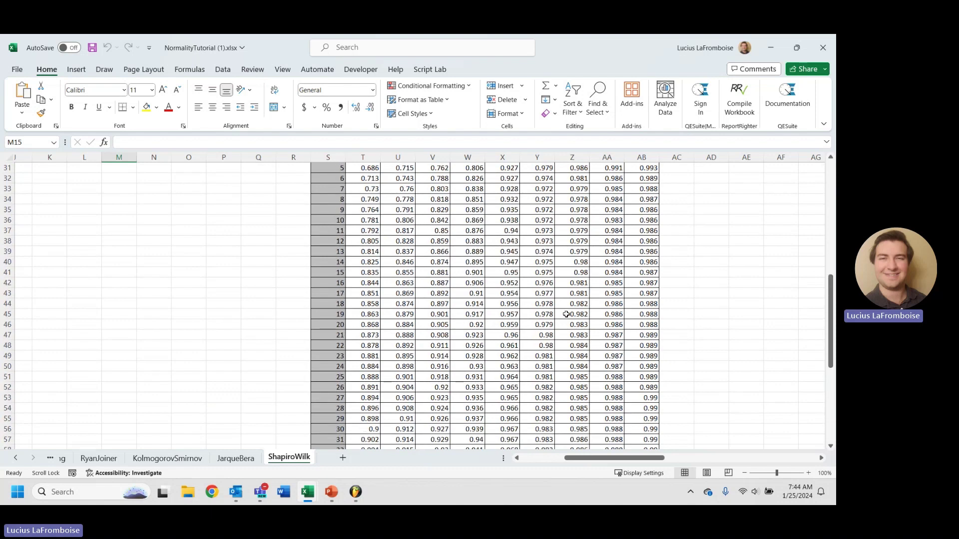
scroll(546, 253, down, 12)
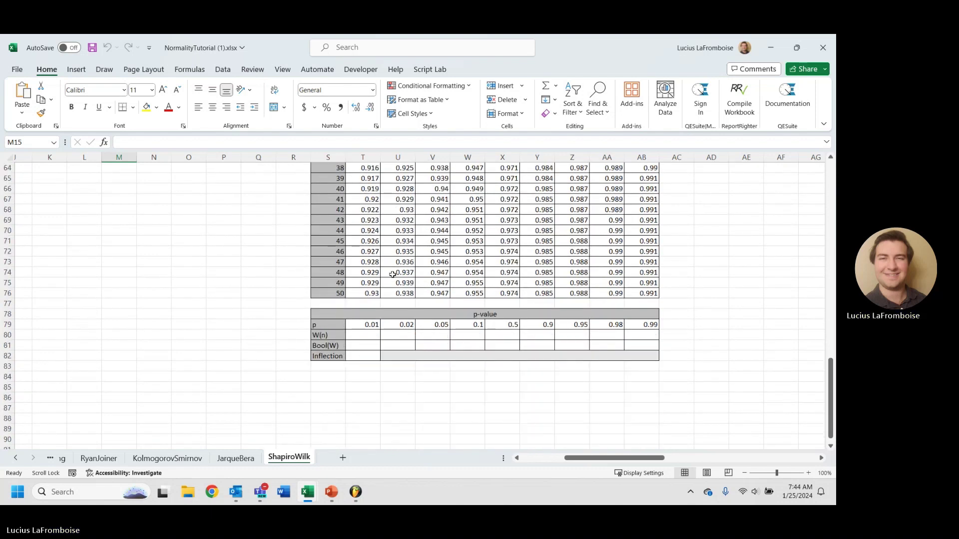
scroll(226, 353, up, 20)
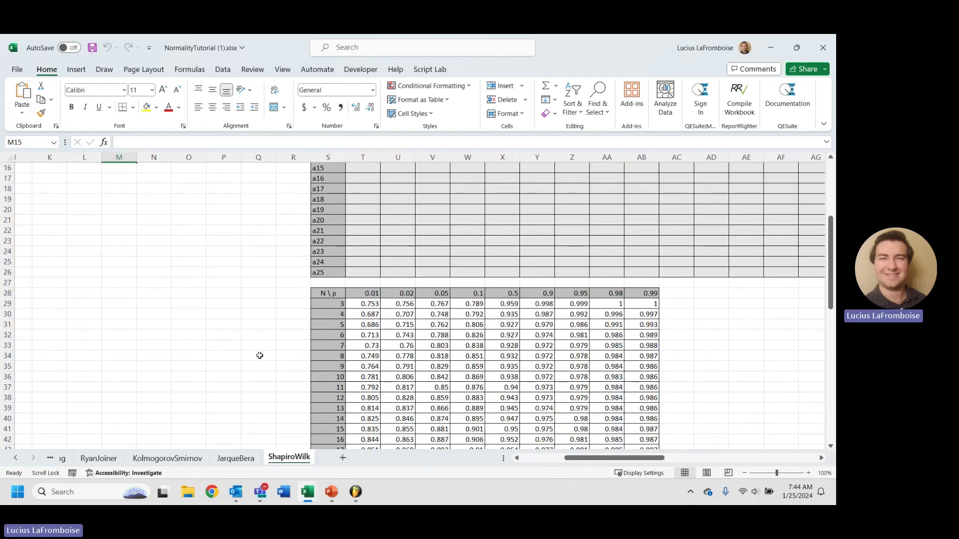
click(562, 461)
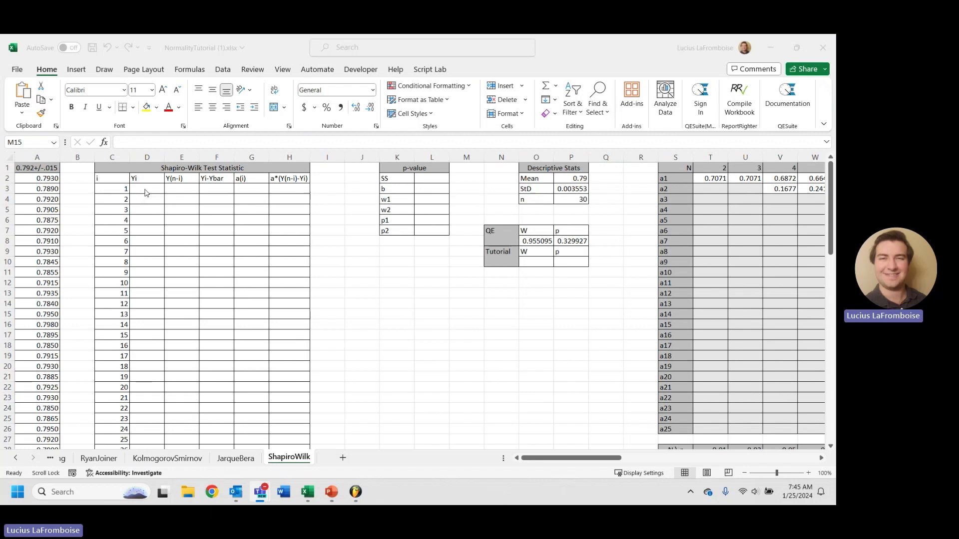
click(146, 189)
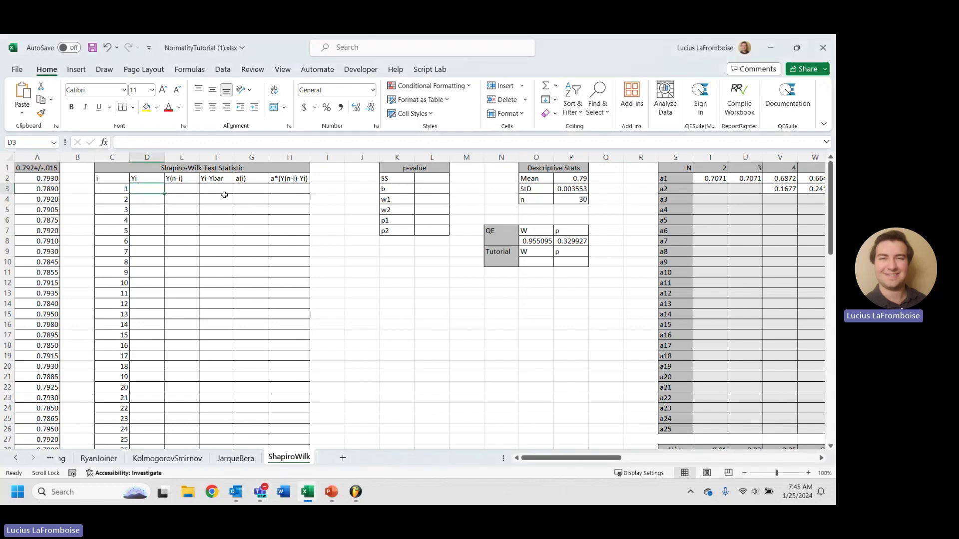
text(=sort()
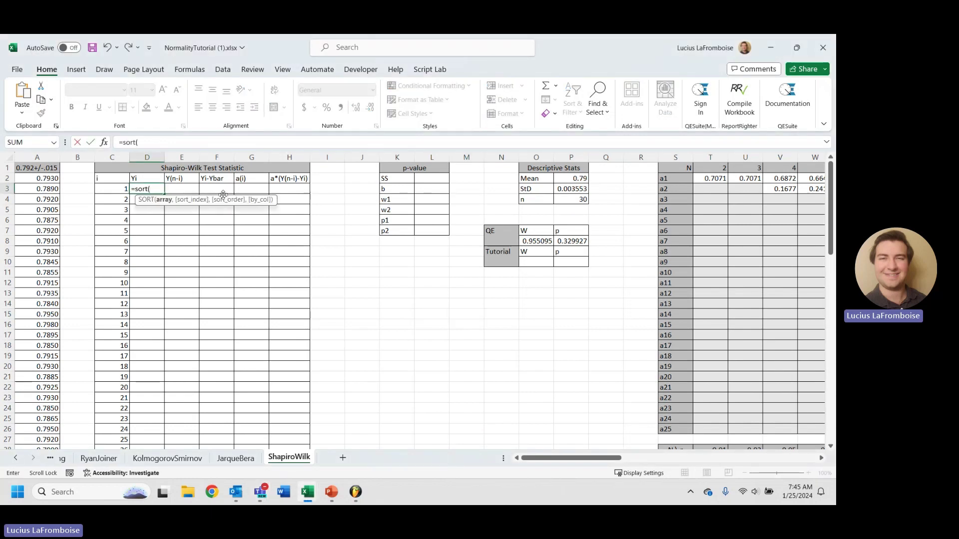
click(44, 181)
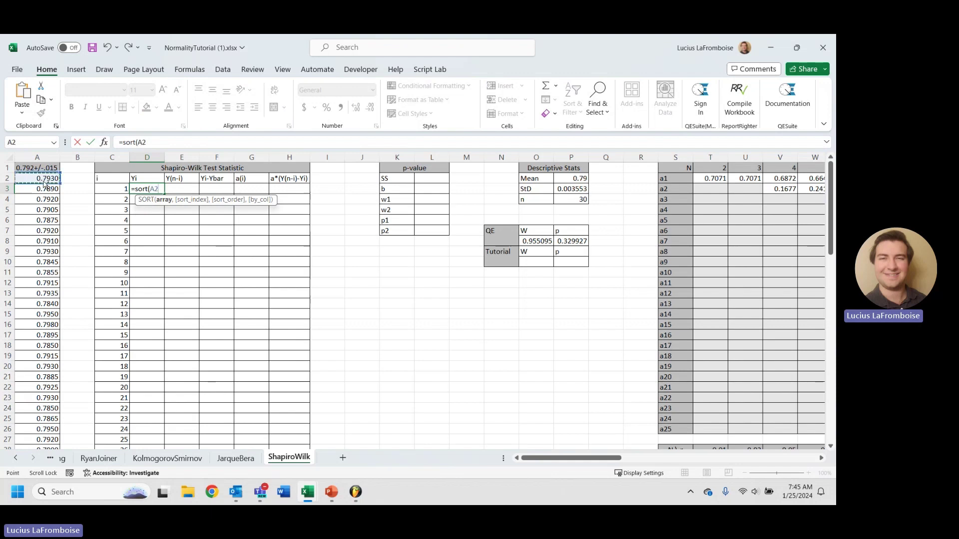
drag(44, 184, 45, 395)
scroll(77, 235, down, 7)
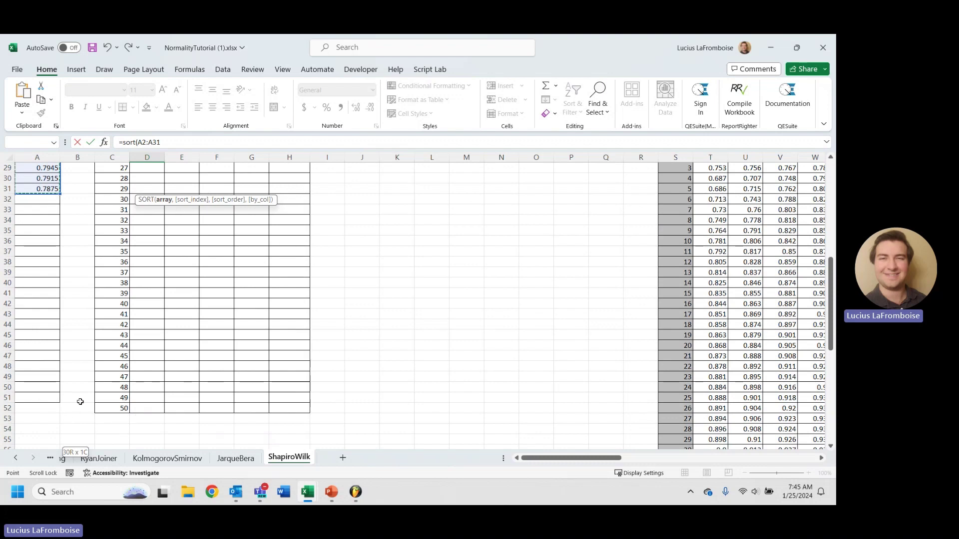
shift+click(55, 398)
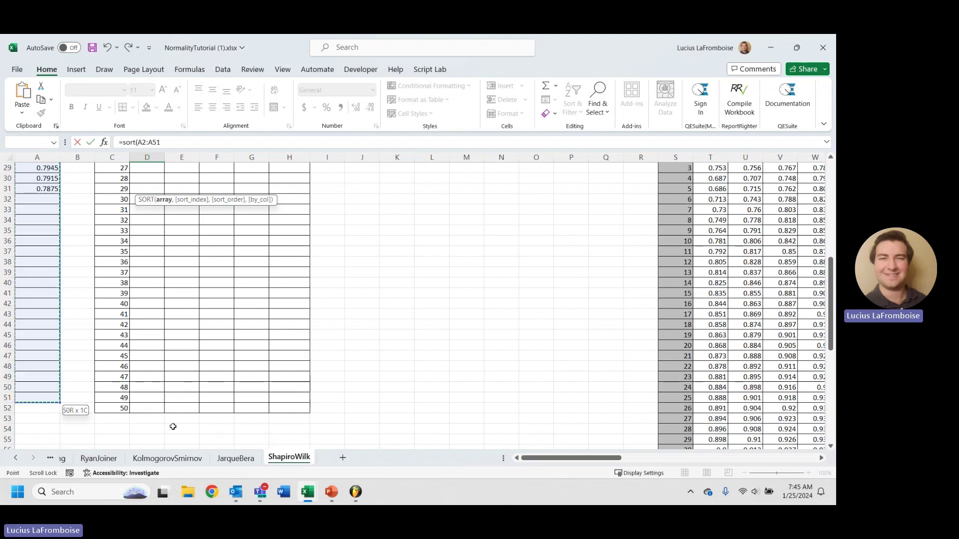
scroll(173, 426, up, 10)
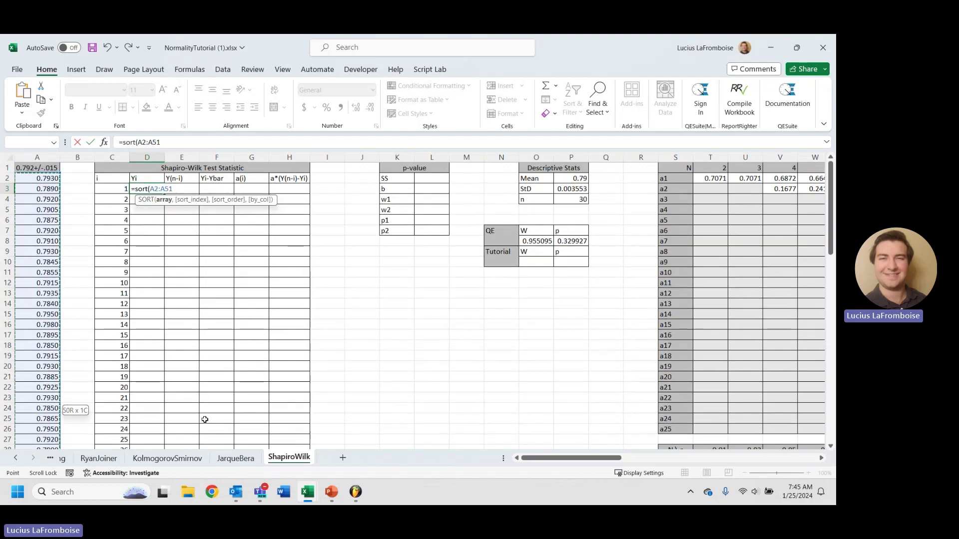
key(Return)
scroll(210, 410, down, 7)
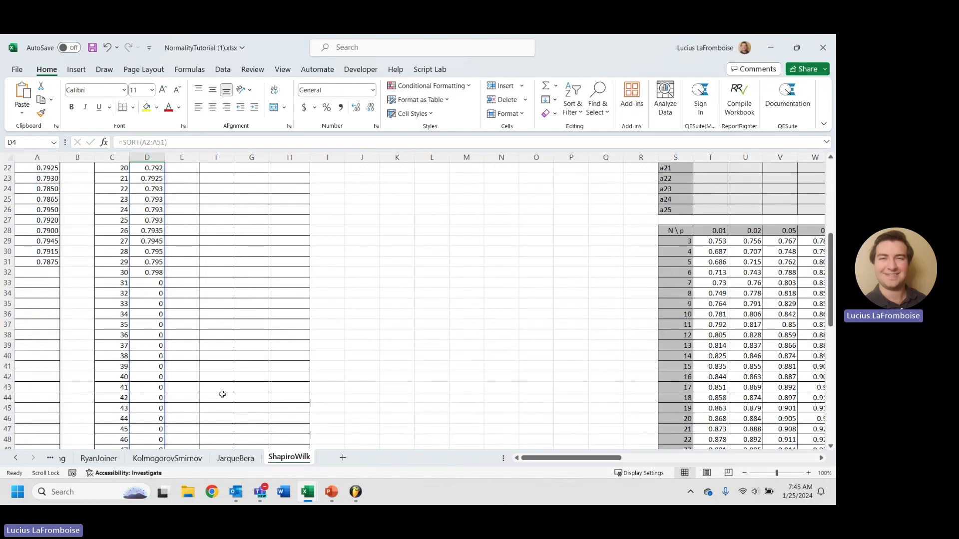
scroll(223, 395, down, 2)
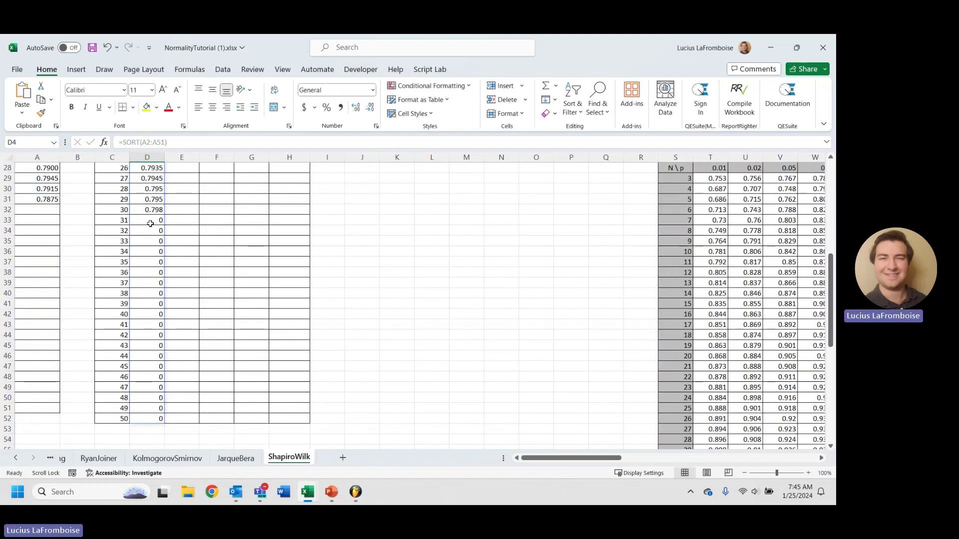
scroll(178, 406, up, 9)
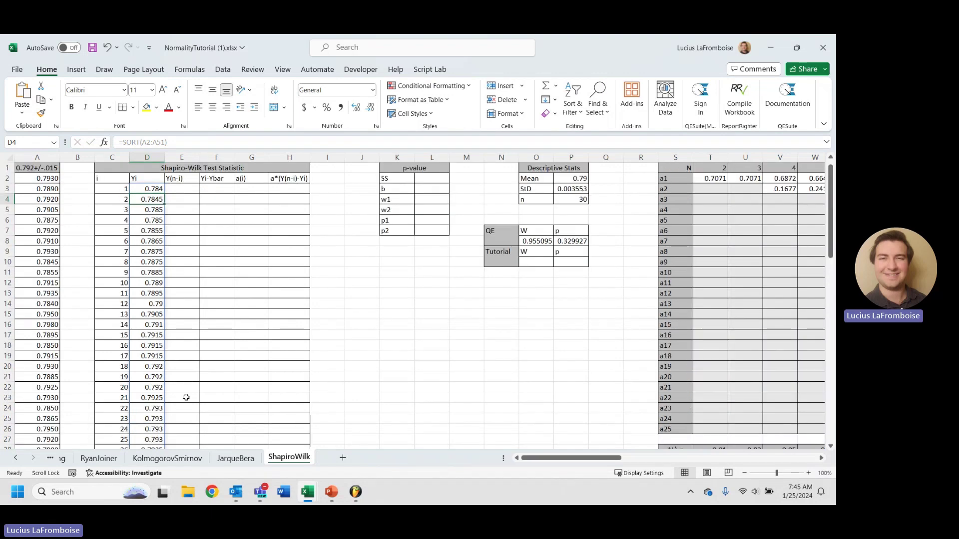
Enter =SORT(A2:A51,,-1) in E3 for the descending Y(n-i) column, then check the cells below the data
click(178, 189)
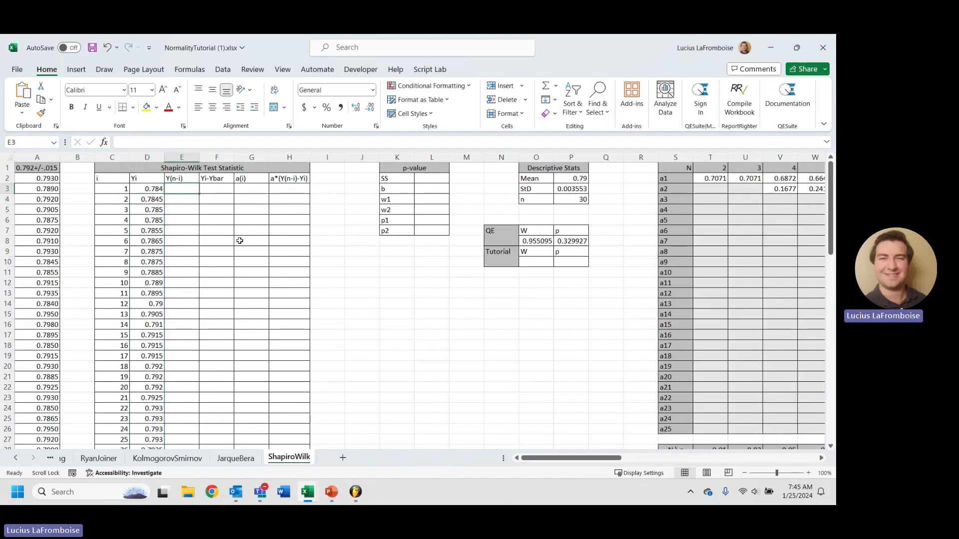
text(=sort()
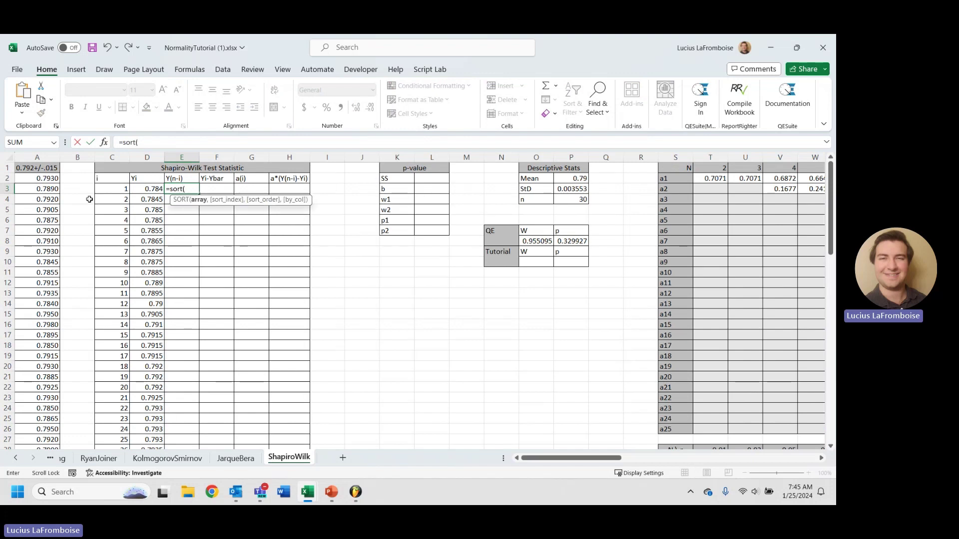
click(52, 181)
scroll(52, 269, down, 11)
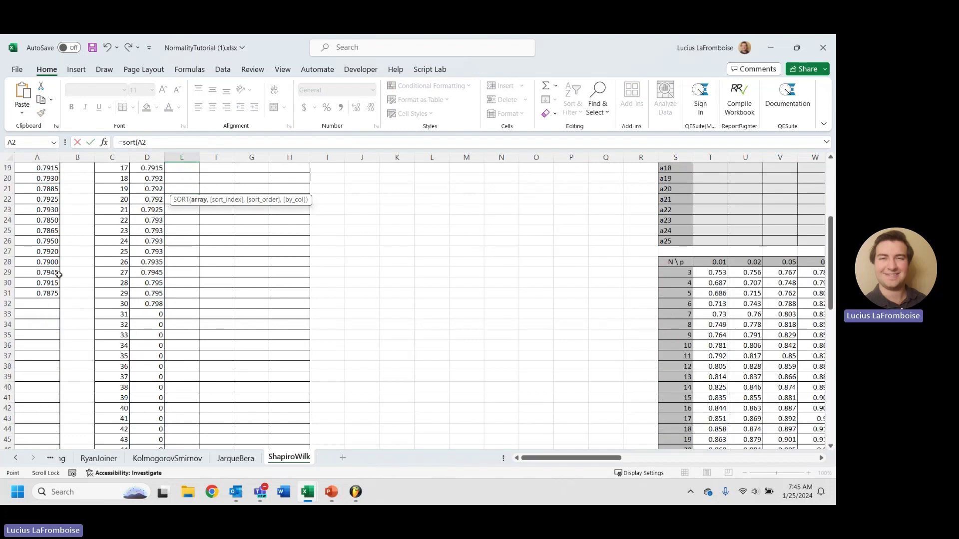
shift+click(52, 344)
scroll(60, 345, up, 11)
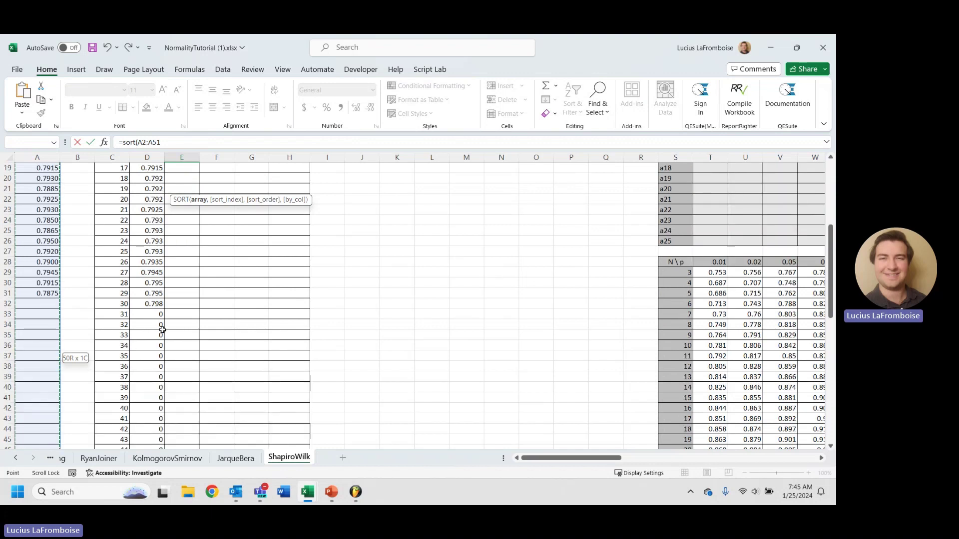
text(,,)
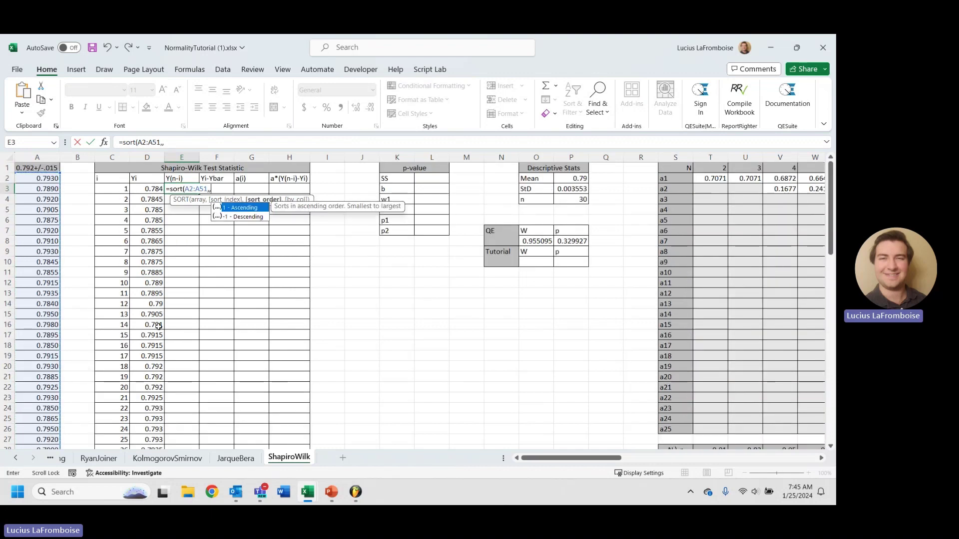
text(-1)
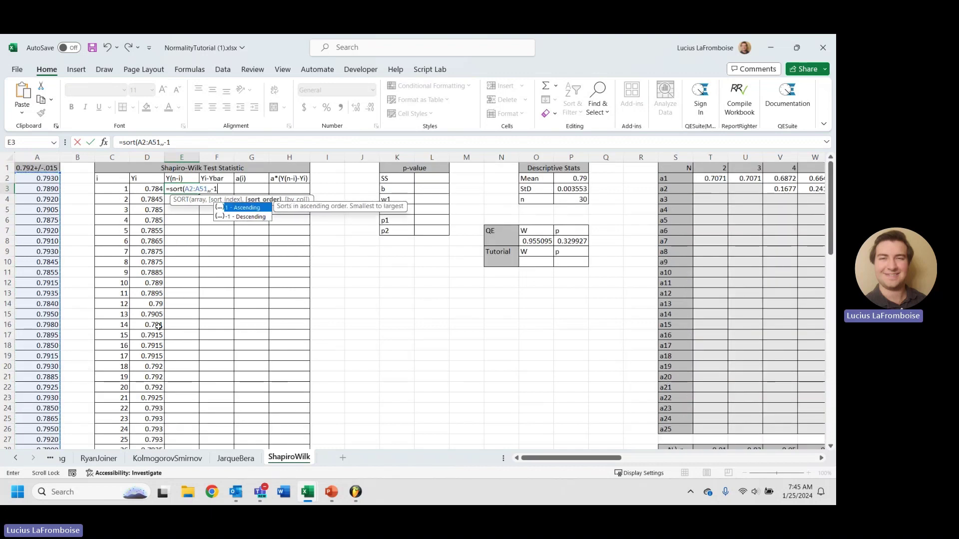
text())
key(Return)
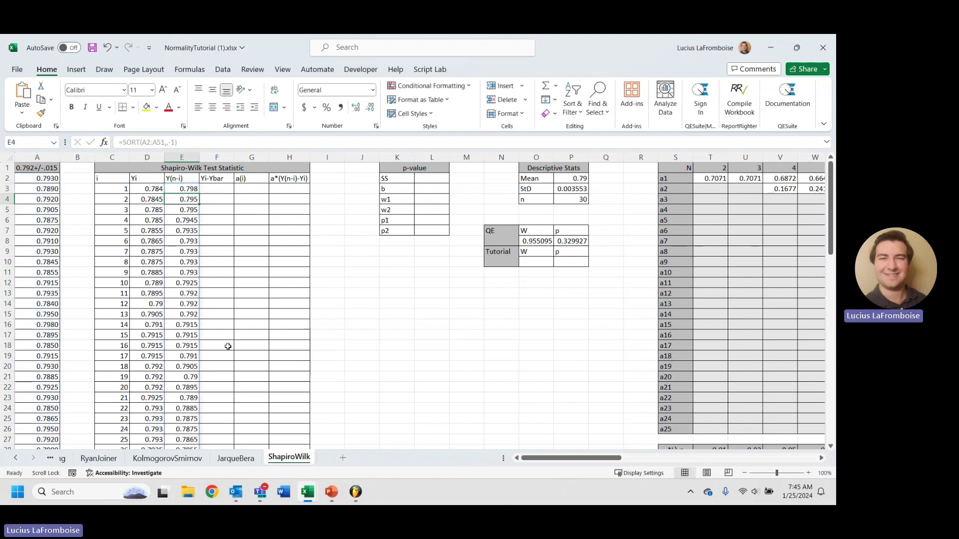
scroll(219, 242, down, 8)
click(158, 252)
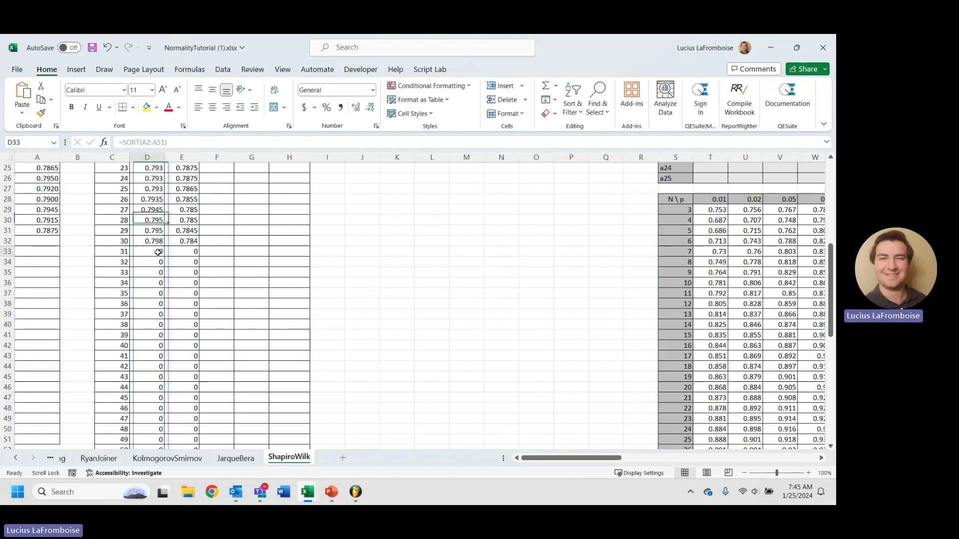
key(Down)
key(Down)
key(Down)
key(Down)
key(Down)
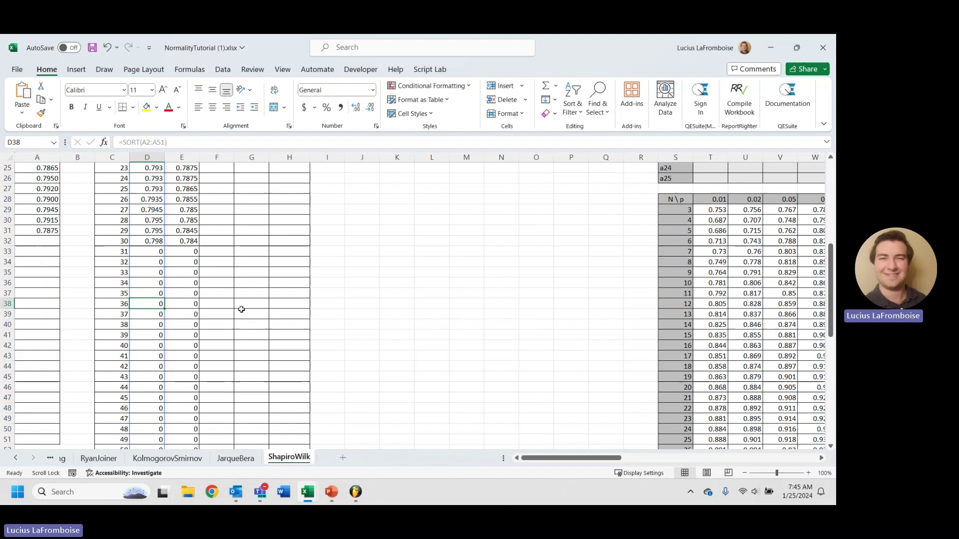
scroll(230, 349, up, 8)
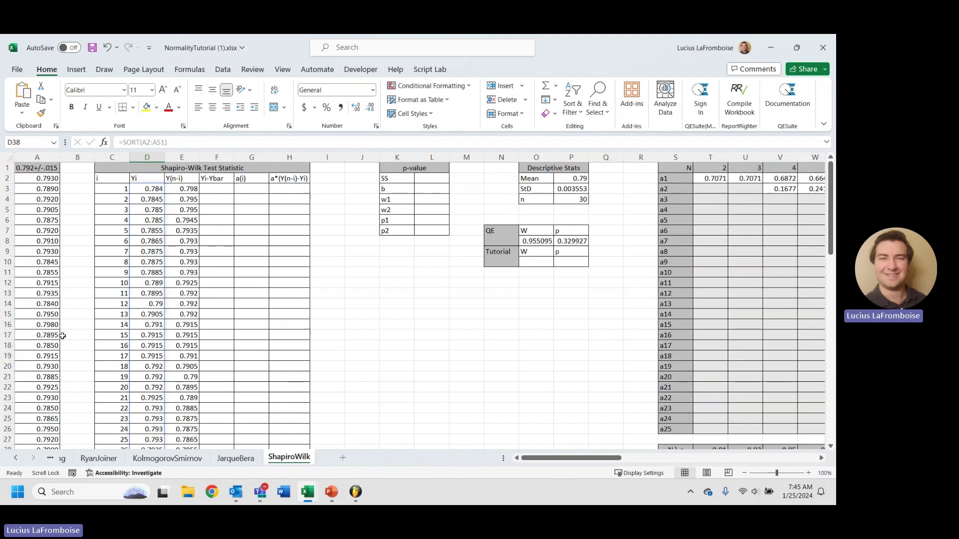
scroll(224, 190, down, 6)
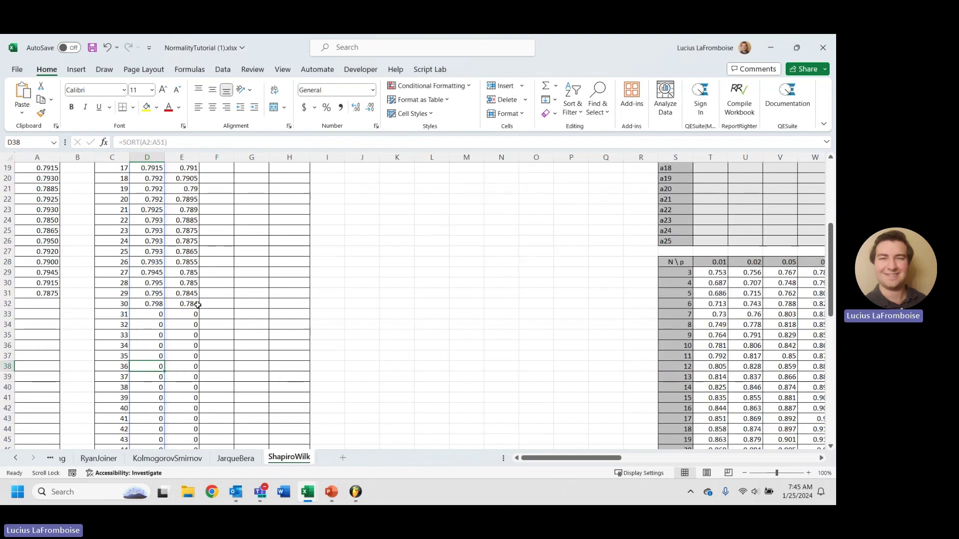
scroll(198, 305, up, 6)
Enter =D3-$P$2 in F3 and copy it down the Yi-Ybar column
click(223, 187)
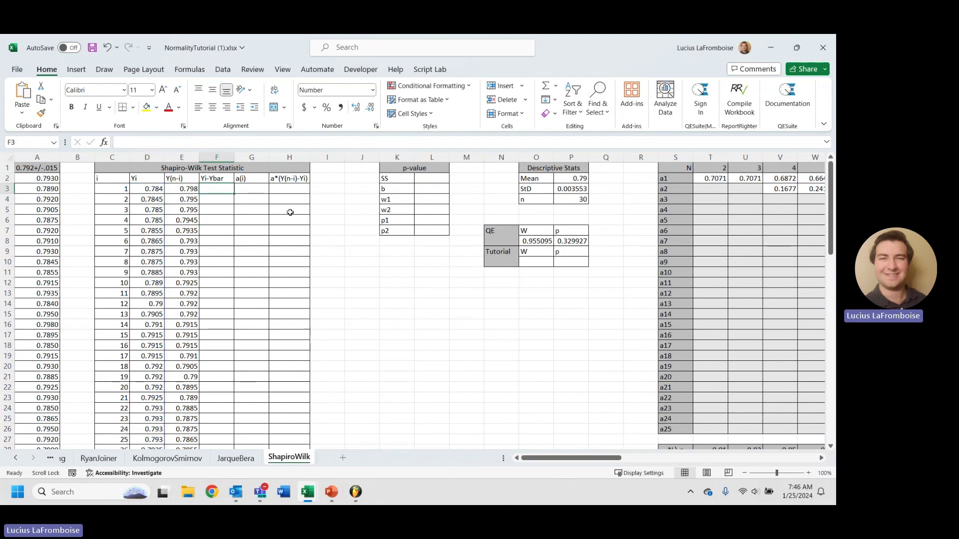
text(=)
click(142, 189)
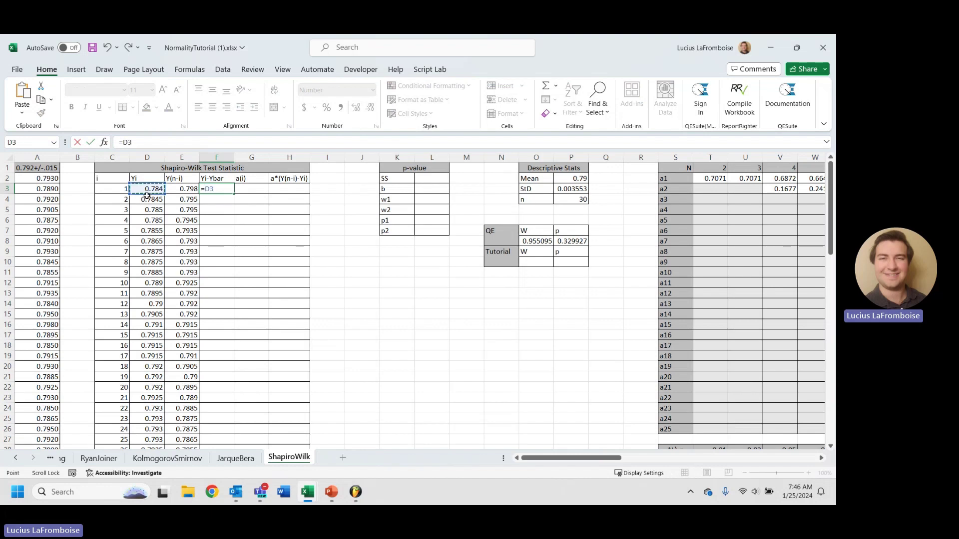
text(-)
click(572, 179)
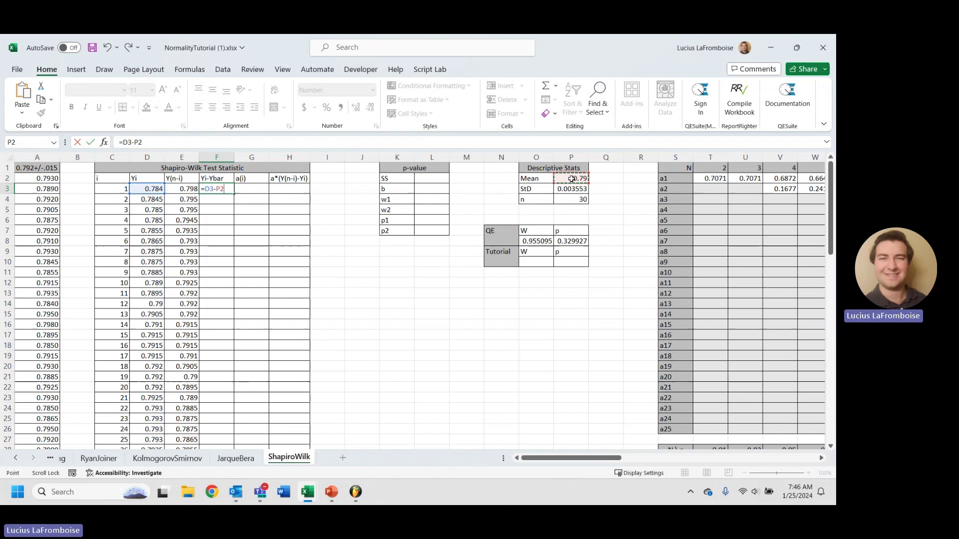
key(F4)
key(Return)
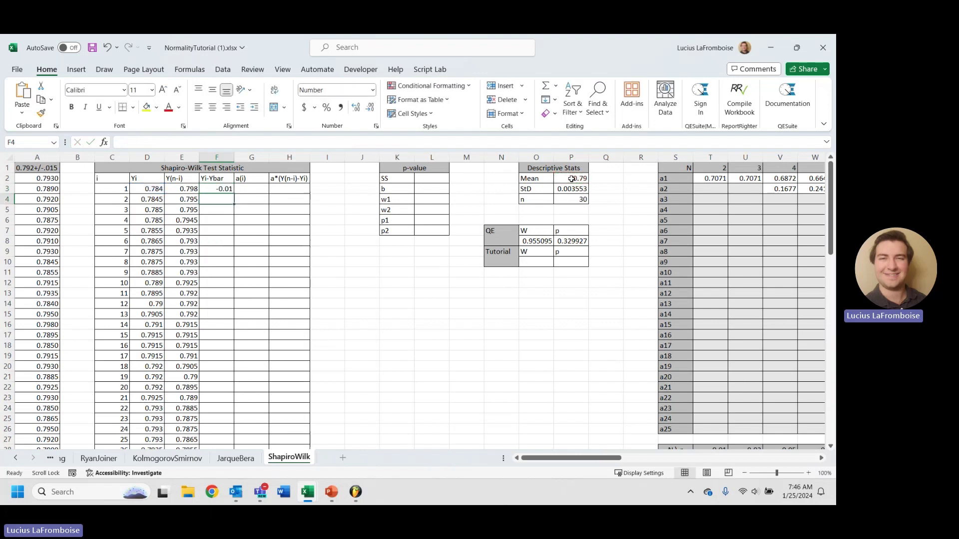
click(224, 190)
double_click(234, 193)
scroll(235, 194, down, 5)
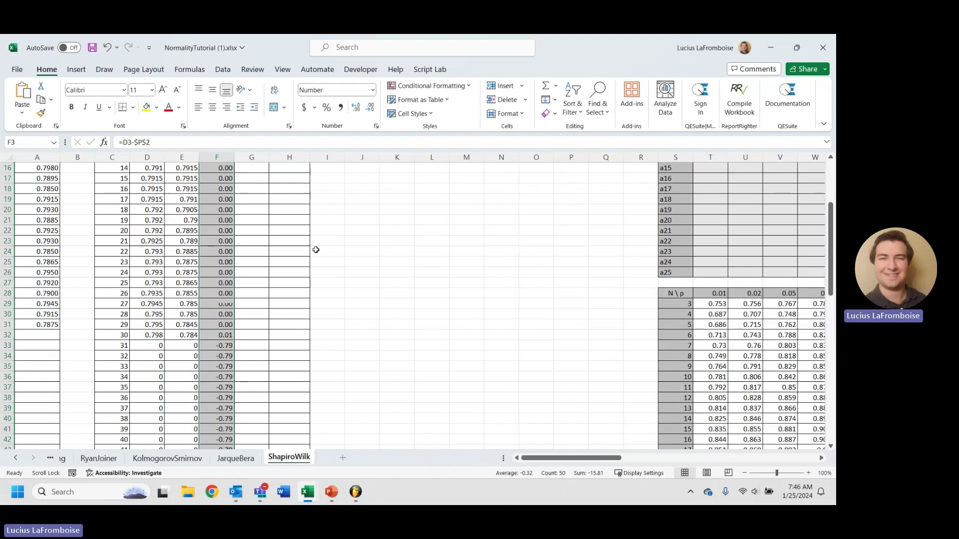
scroll(314, 250, down, 3)
click(226, 252)
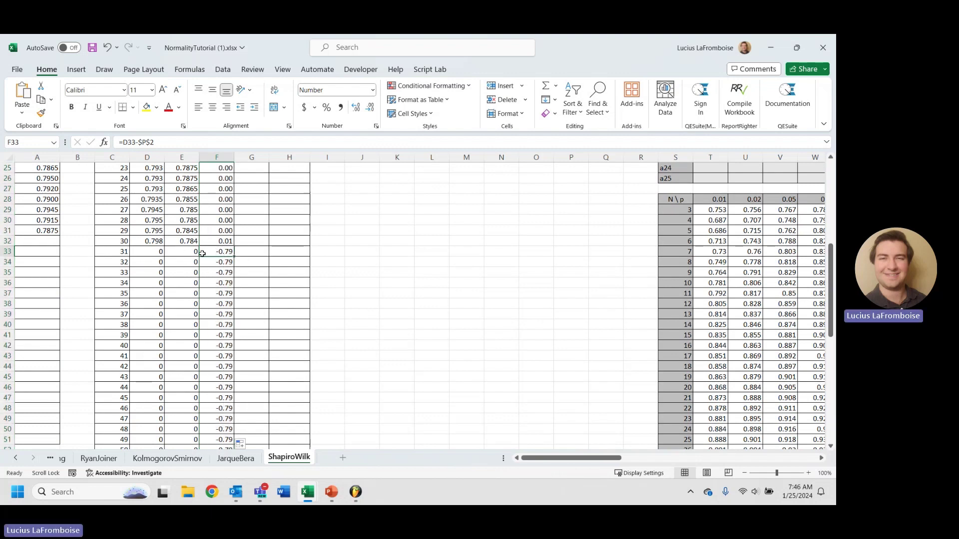
click(195, 250)
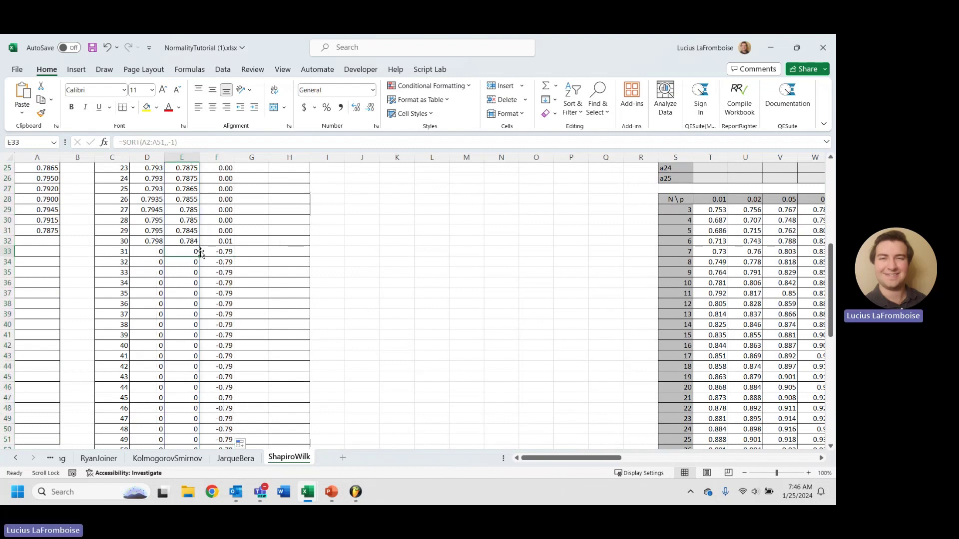
click(157, 254)
scroll(217, 260, up, 8)
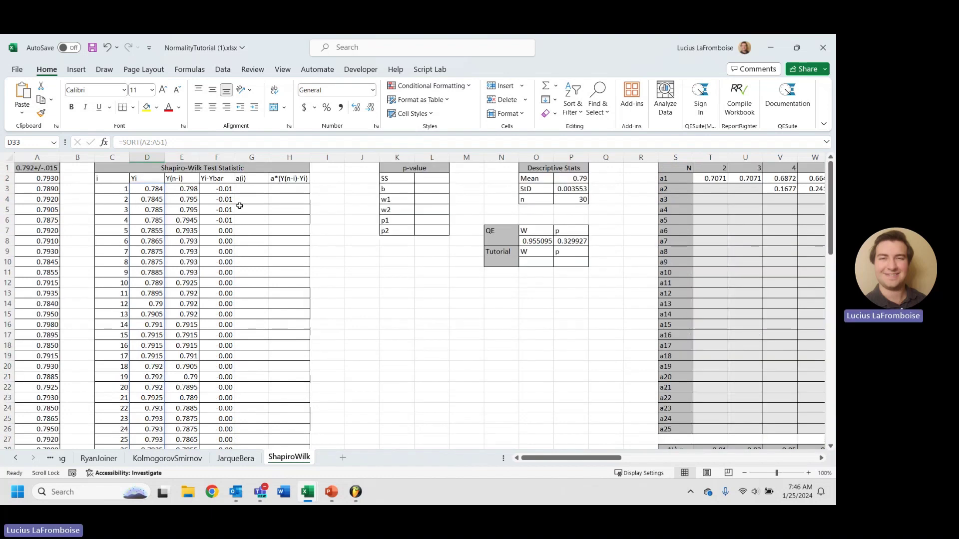
Rewrite F3 as =IF(C3>$P$4,"",D3-$P$2) so rows past n stay blank
click(225, 190)
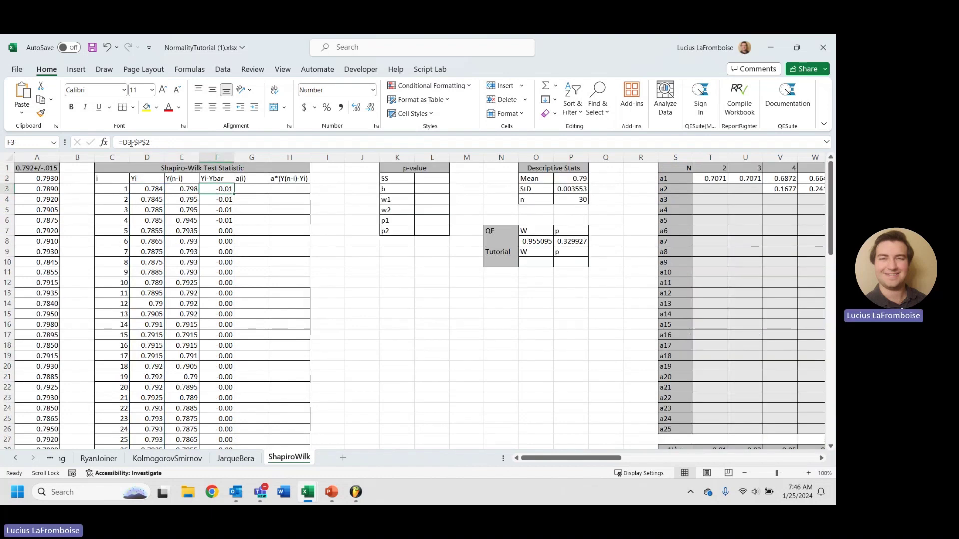
key(F2)
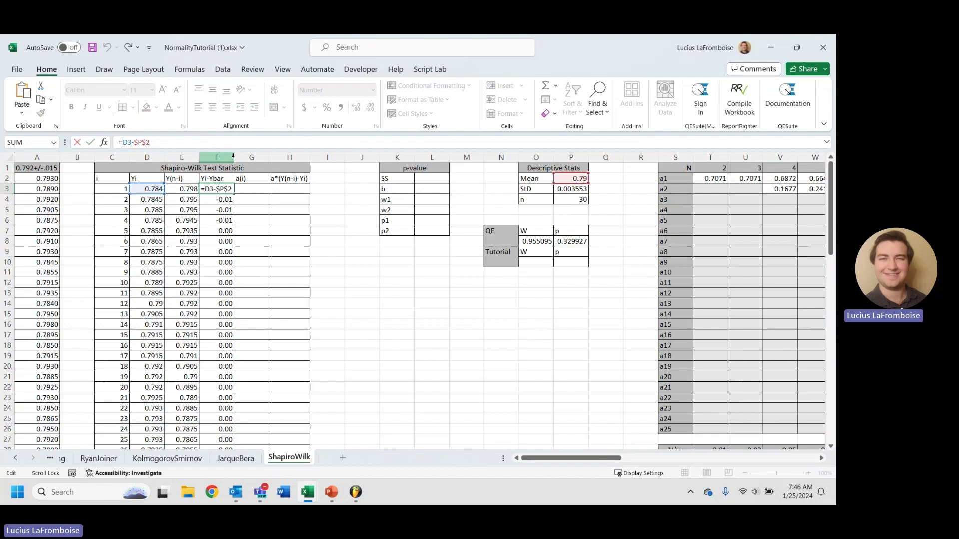
text(IF()
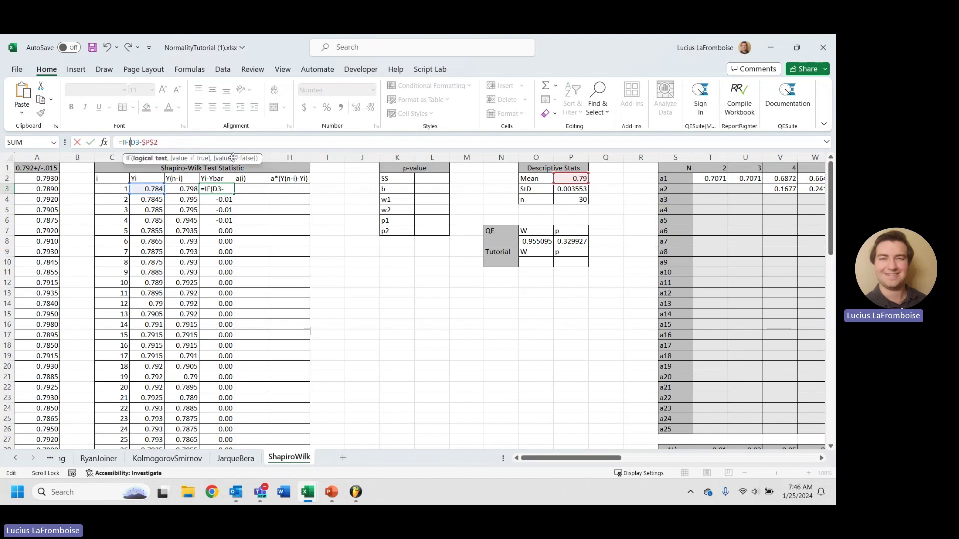
text(,)
click(117, 191)
text(>)
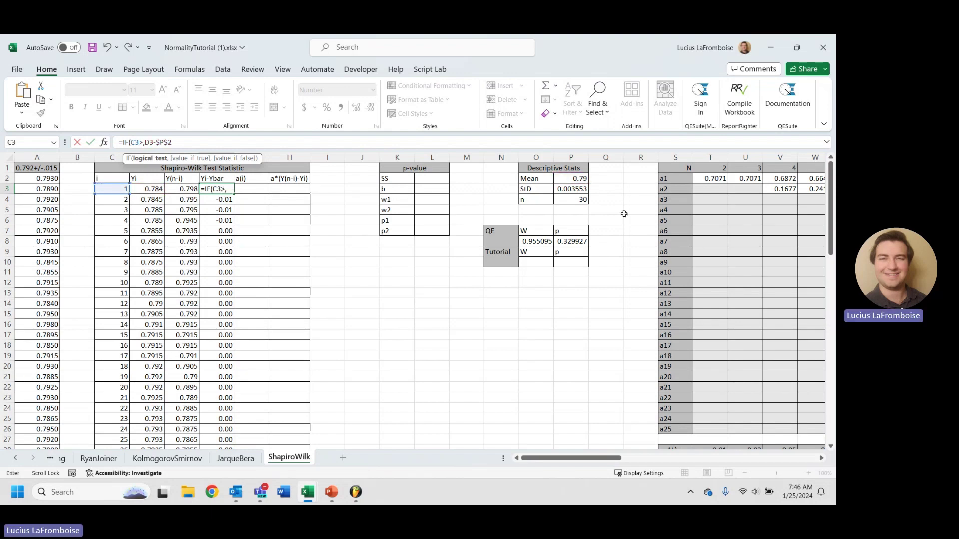
click(573, 200)
text(,)
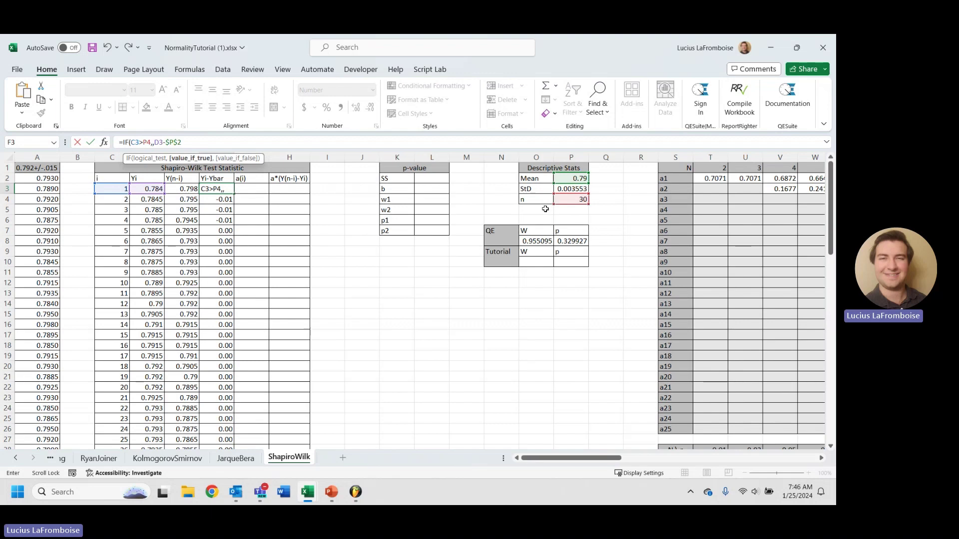
scroll(546, 209, right, 5)
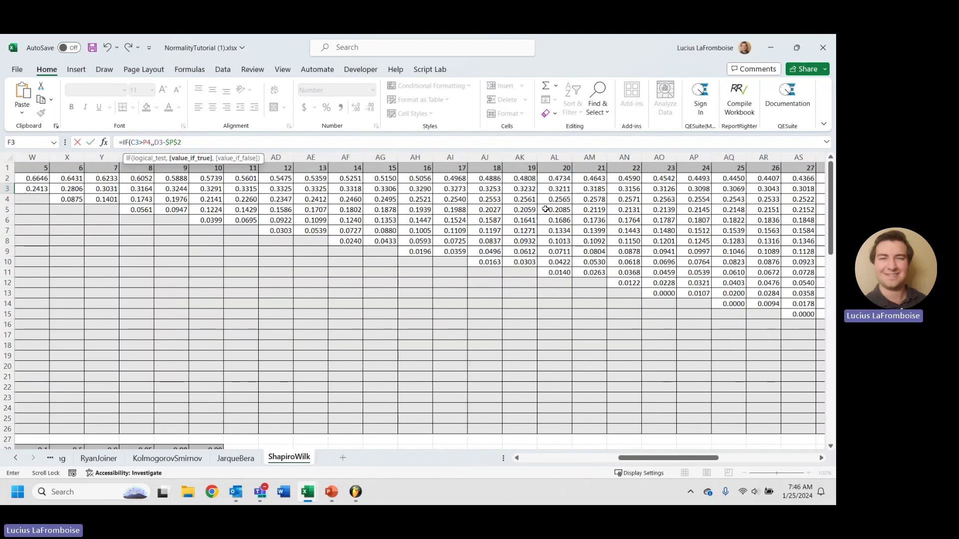
scroll(545, 209, left, 5)
text("")
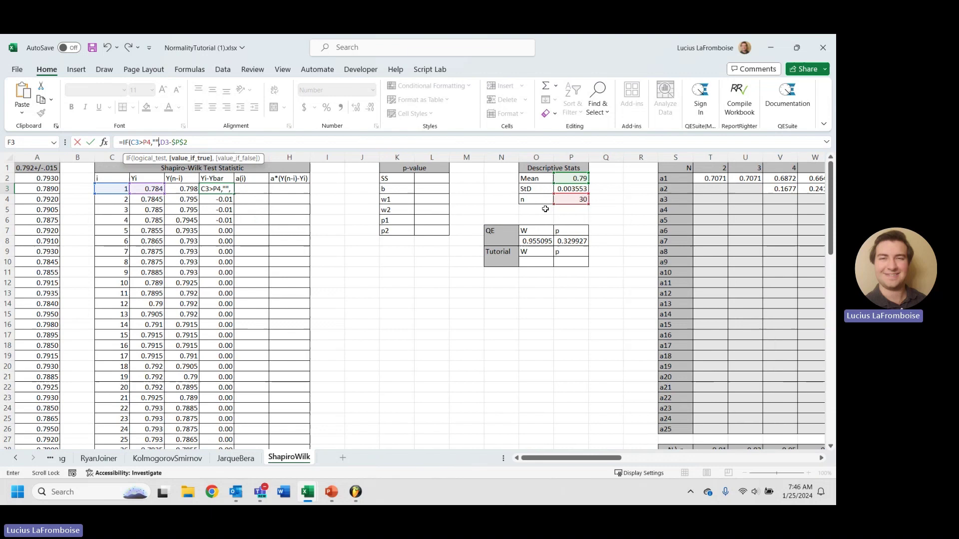
click(223, 141)
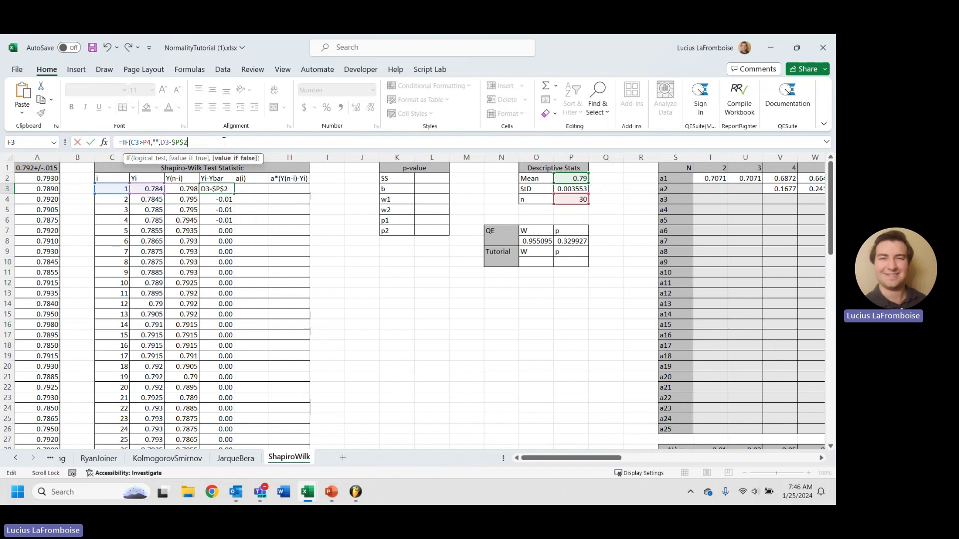
key(Return)
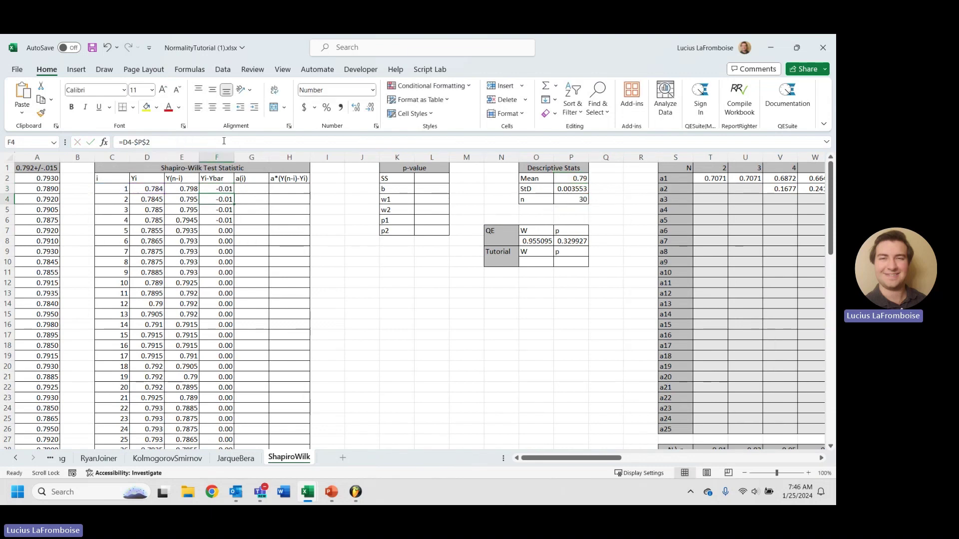
click(210, 184)
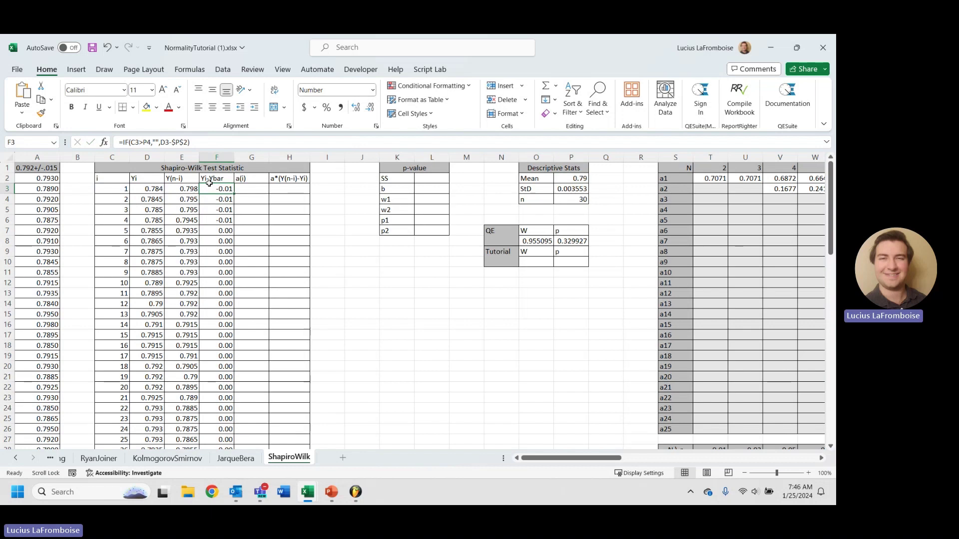
click(145, 142)
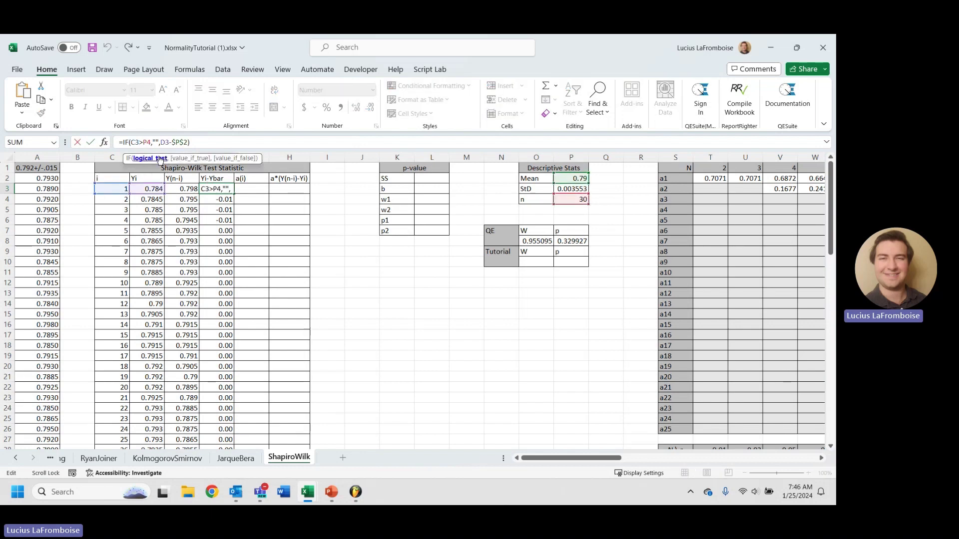
key(F4)
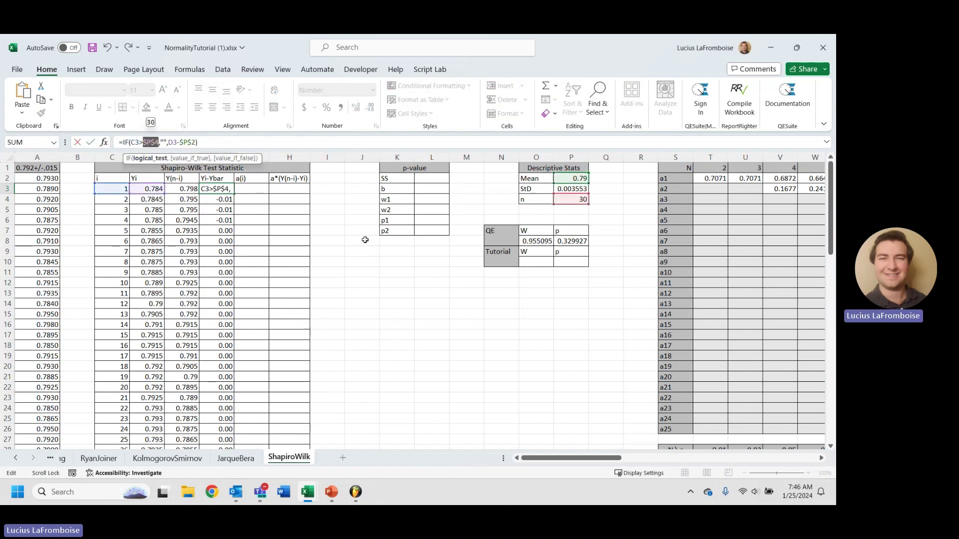
key(Return)
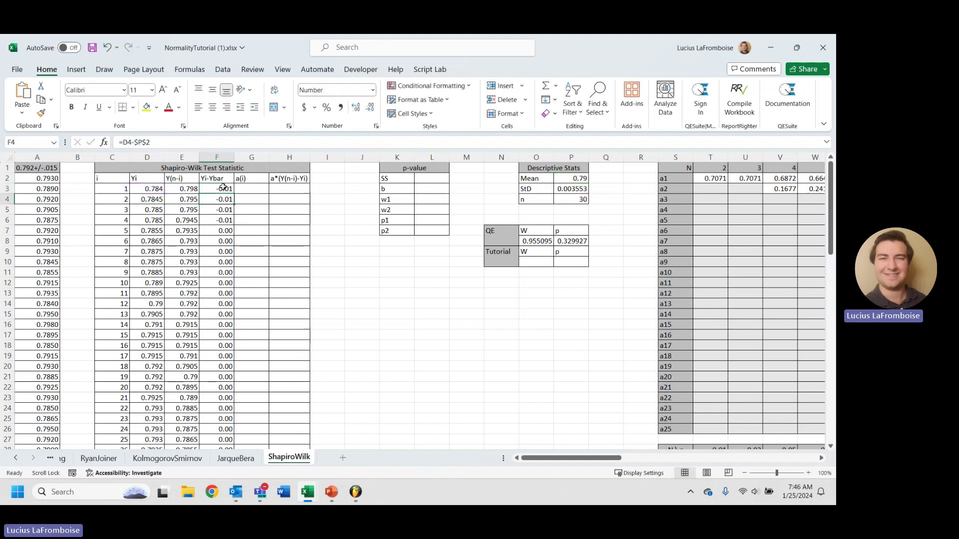
Copy the IF formula down column F and confirm cells beyond n=30 are blank
click(223, 187)
double_click(235, 194)
scroll(230, 250, down, 7)
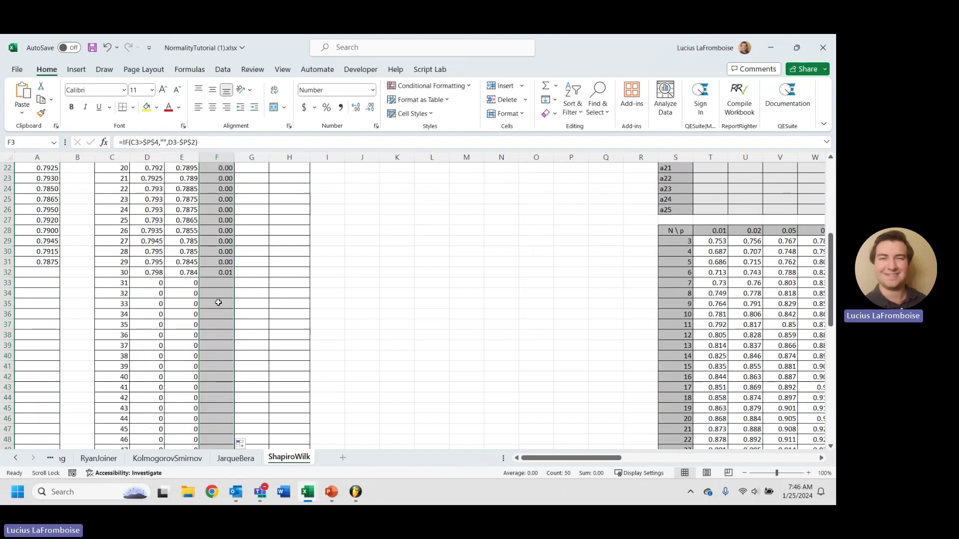
click(221, 284)
click(226, 303)
click(220, 346)
click(220, 377)
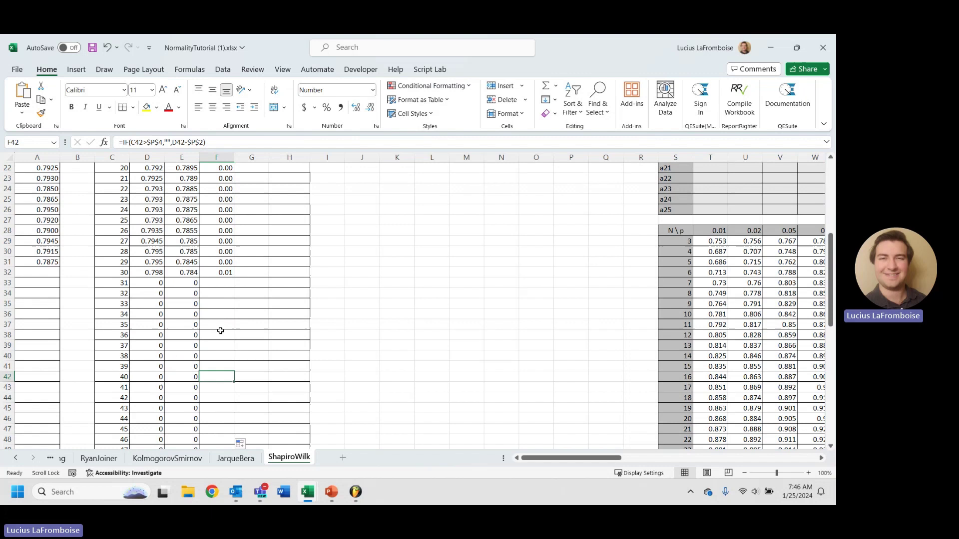
scroll(235, 313, up, 6)
scroll(235, 313, up, 1)
Format the Yi-Ybar deviations to show three decimals
drag(225, 188, 215, 395)
scroll(257, 268, down, 3)
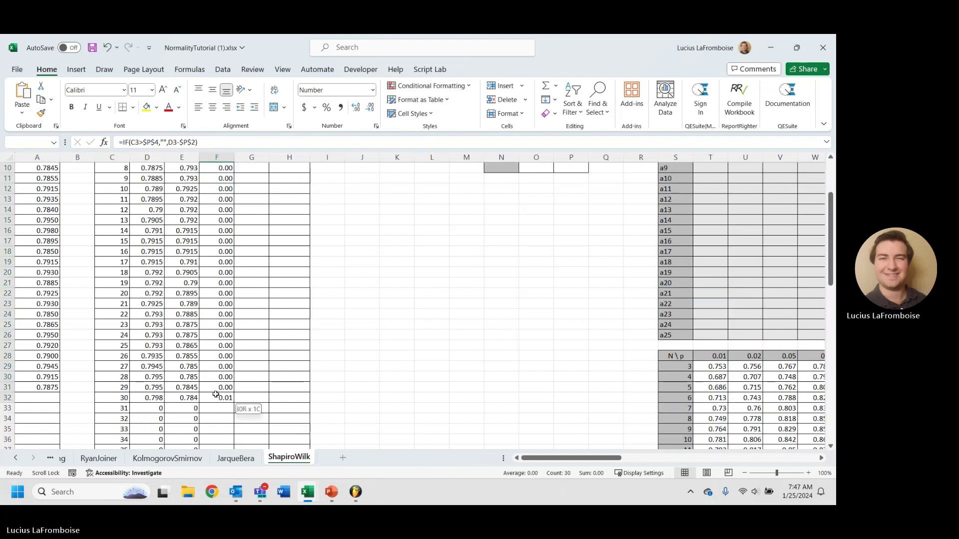
click(356, 108)
click(258, 218)
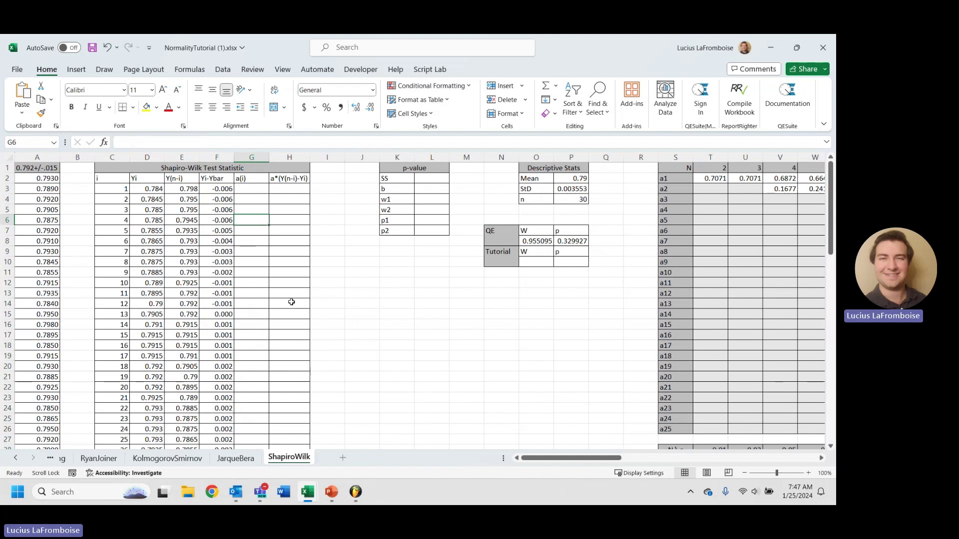
In G3 start an INDEX formula over the coefficient table T2:BP26
click(264, 187)
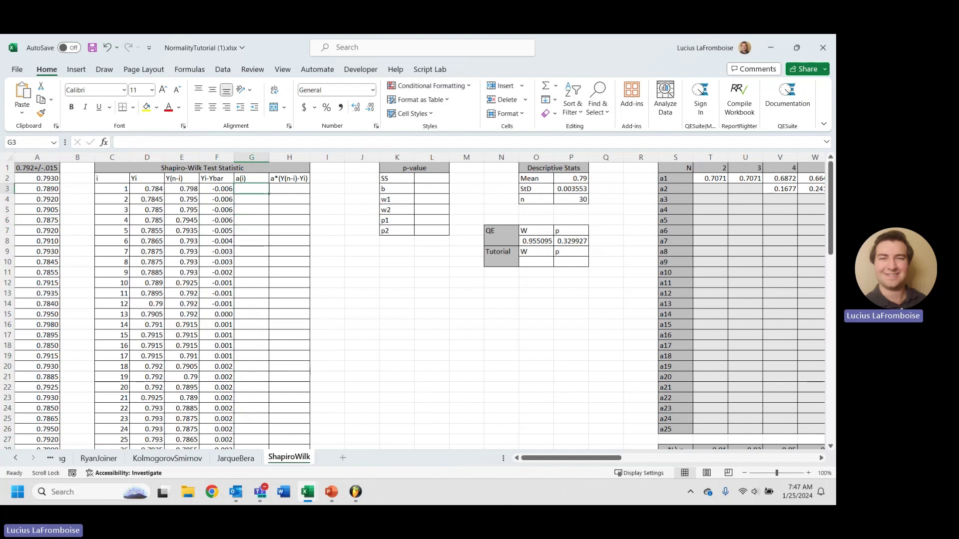
key(alt+Tab)
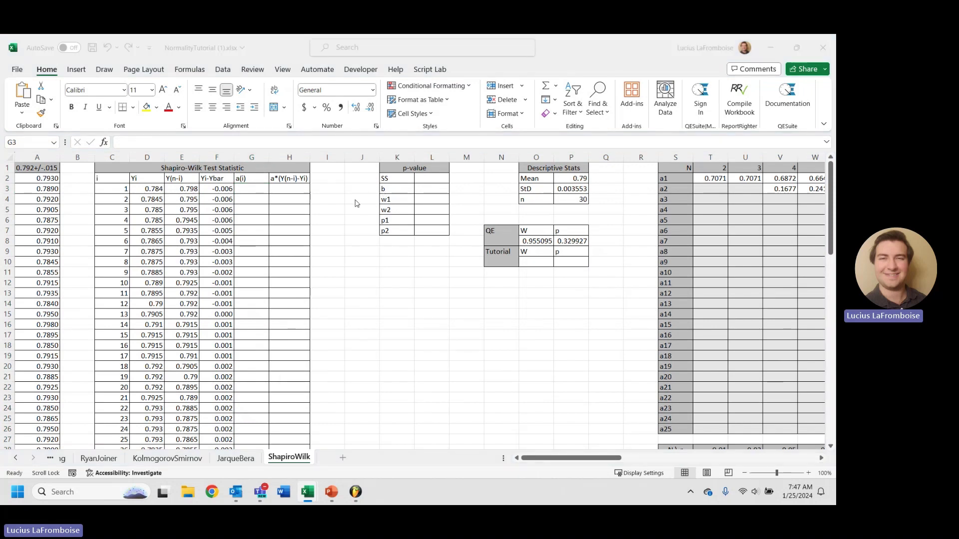
key(alt+Tab)
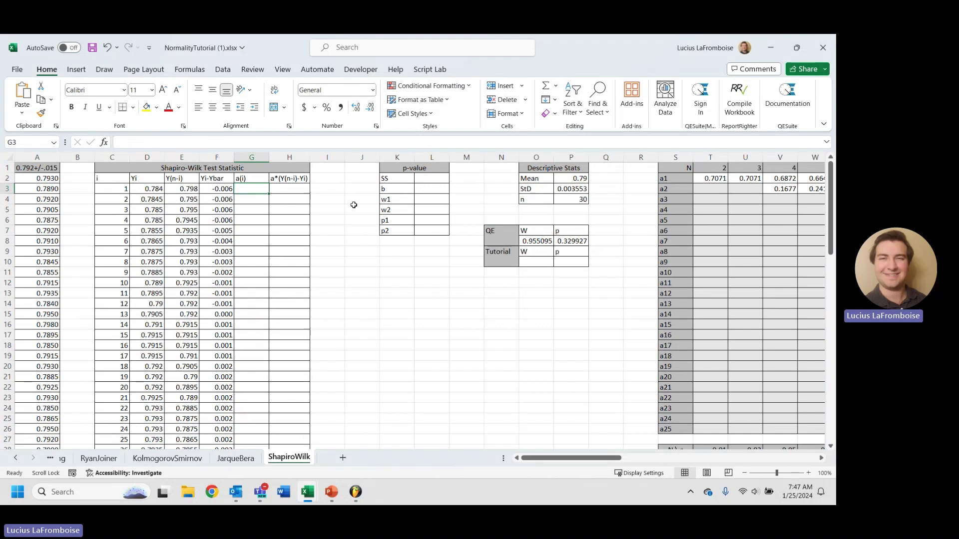
text(=INDEX()
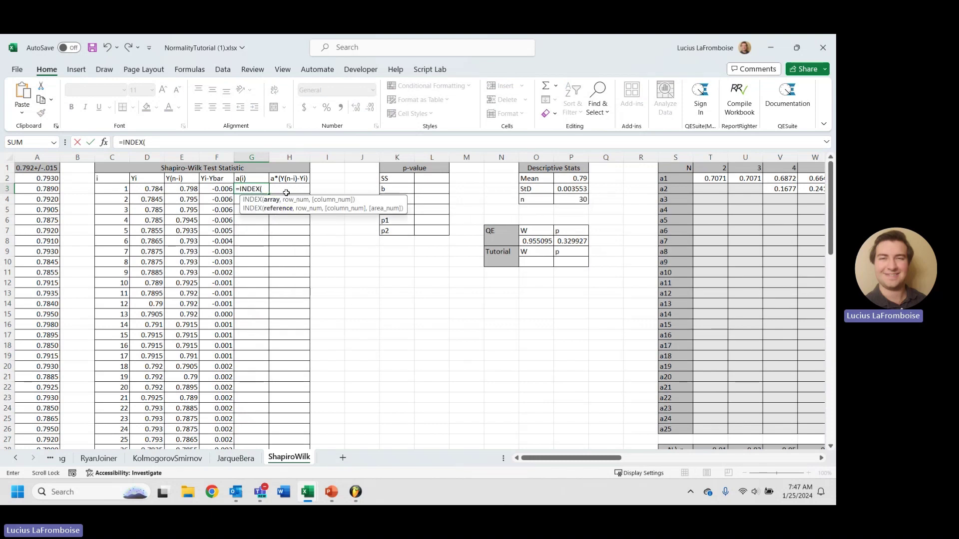
mouse_move(553, 461)
mouse_down()
mouse_move(778, 459)
mouse_move(542, 465)
mouse_up()
click(330, 179)
shift+click(820, 428)
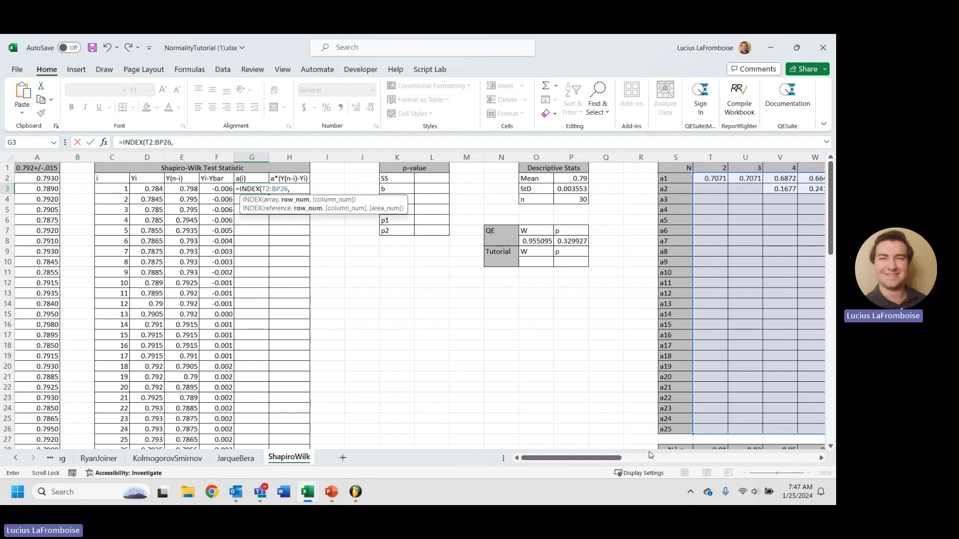
drag(572, 458, 583, 458)
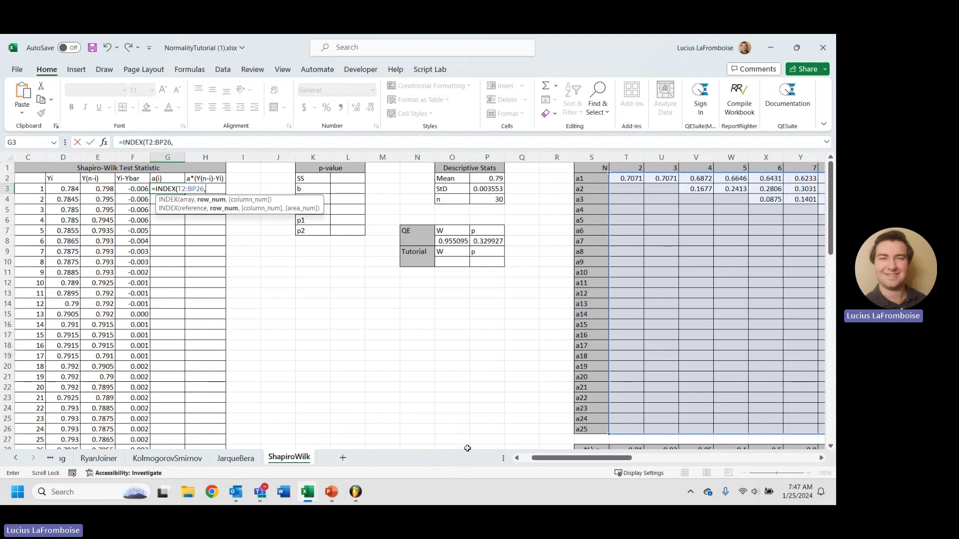
drag(556, 458, 546, 458)
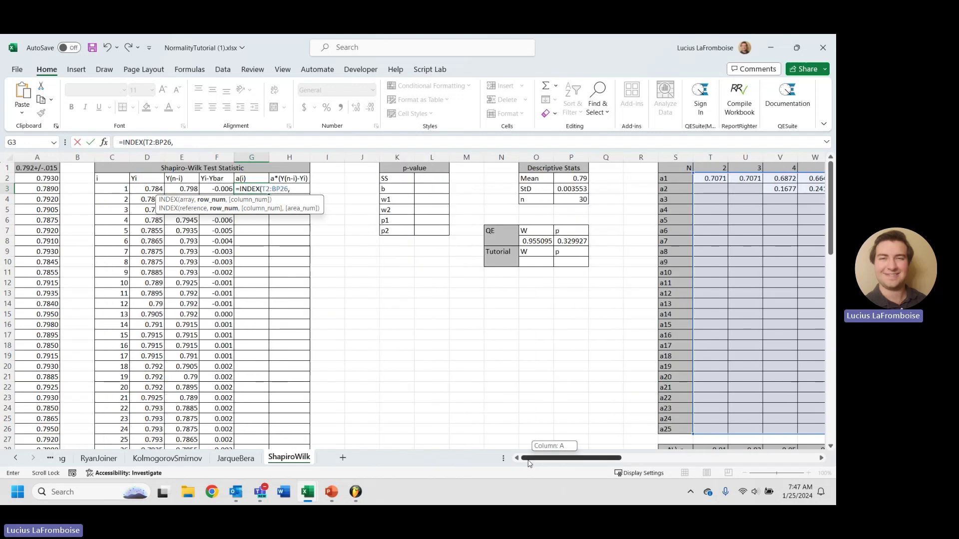
Add C3 as the row index and P4-1 as the column index
click(120, 188)
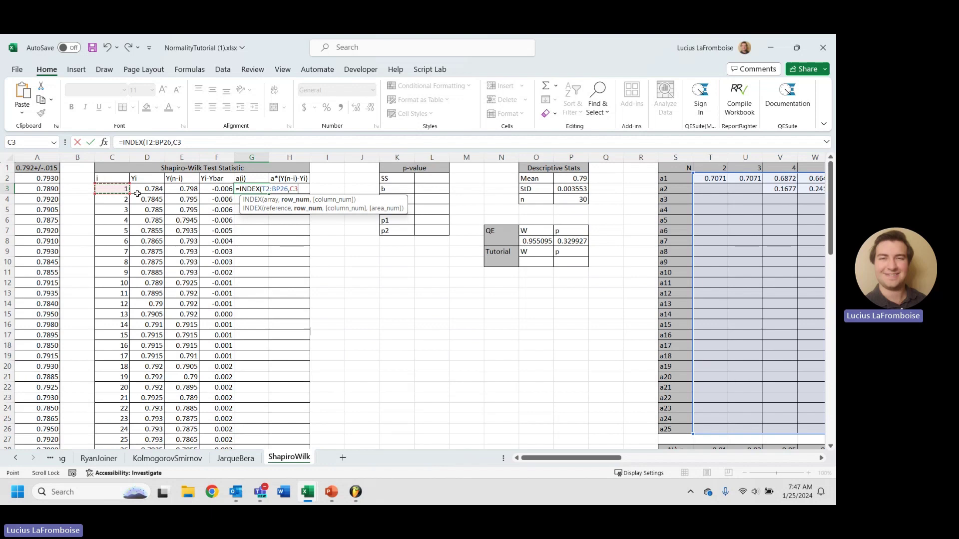
text(,)
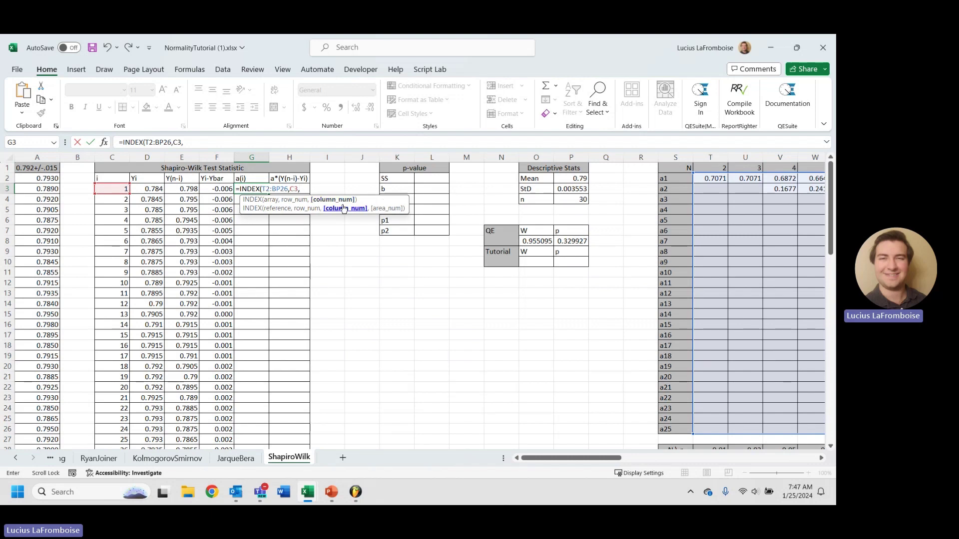
scroll(599, 459, right, 5)
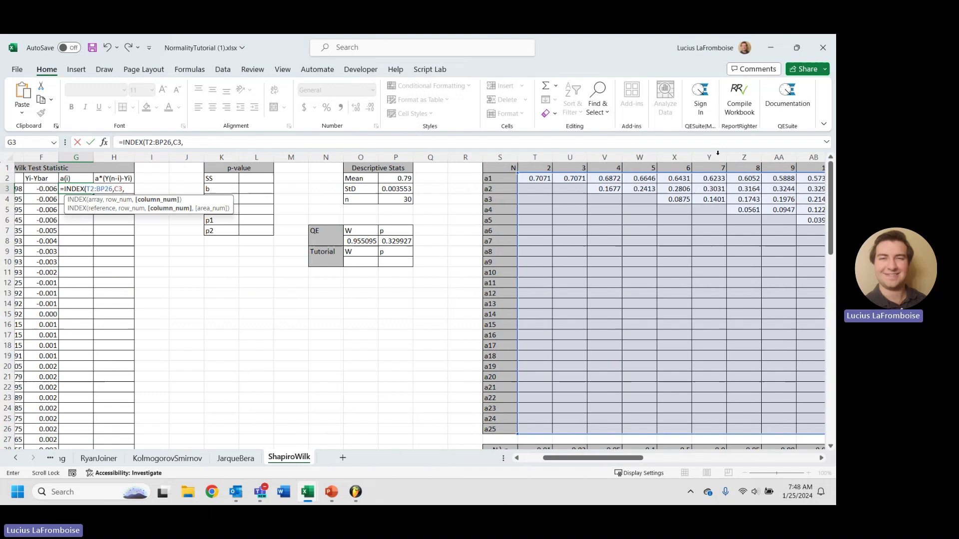
scroll(598, 458, right, 7)
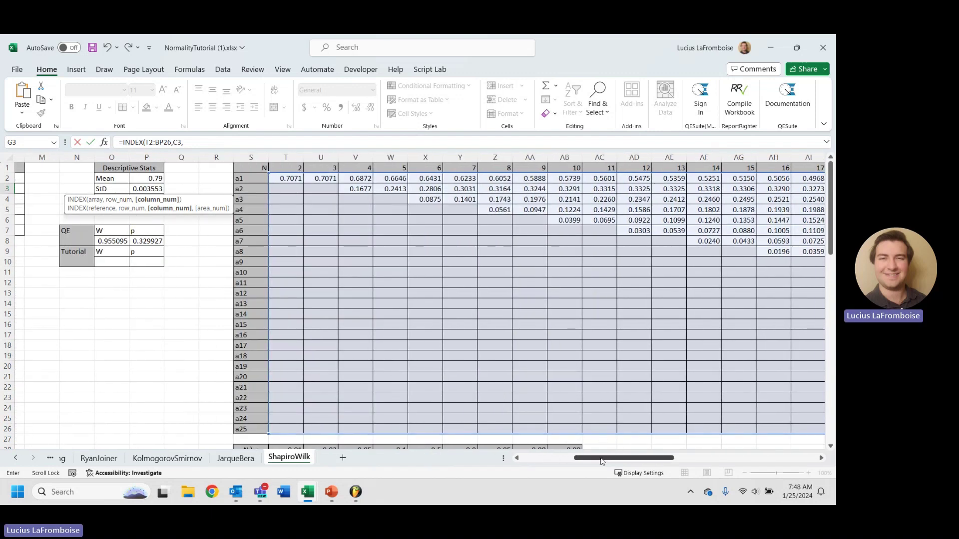
scroll(604, 458, left, 7)
click(404, 202)
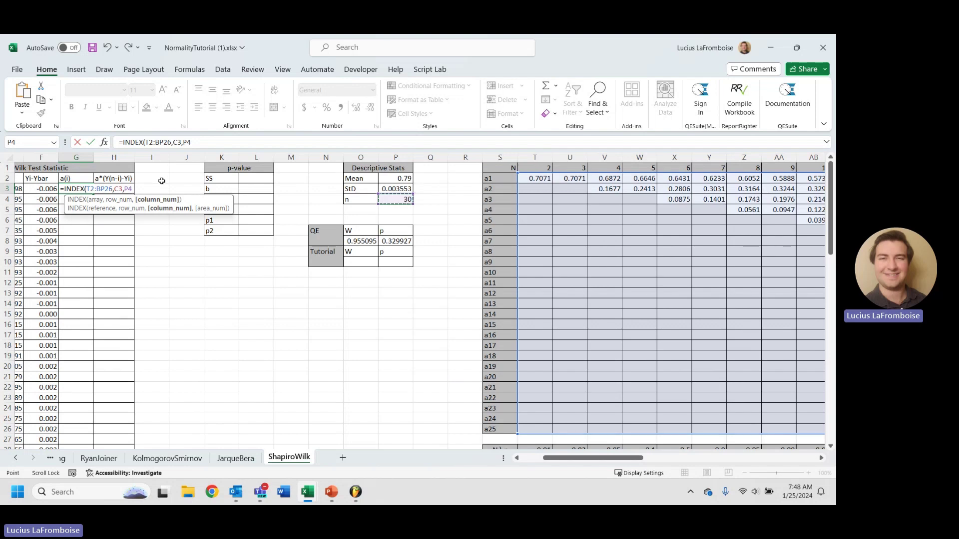
text(-1)
drag(564, 458, 675, 468)
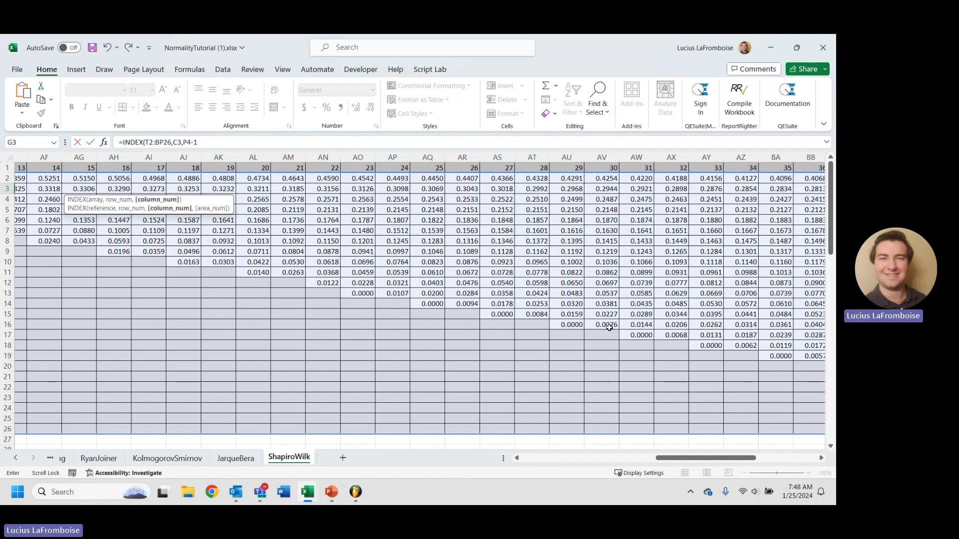
Commit =INDEX(T2:BP26,C3,P4-1) in G3 and copy it down the a(i) column
text())
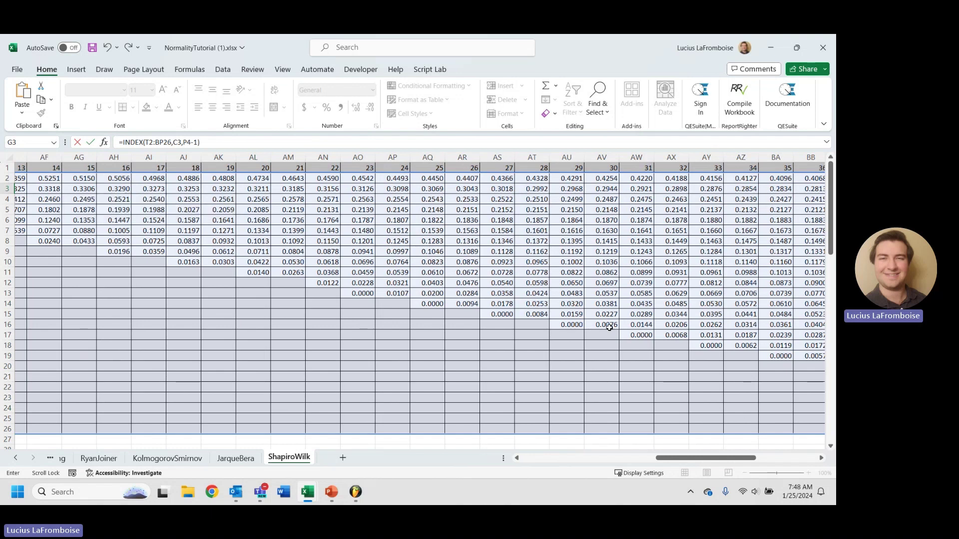
key(Return)
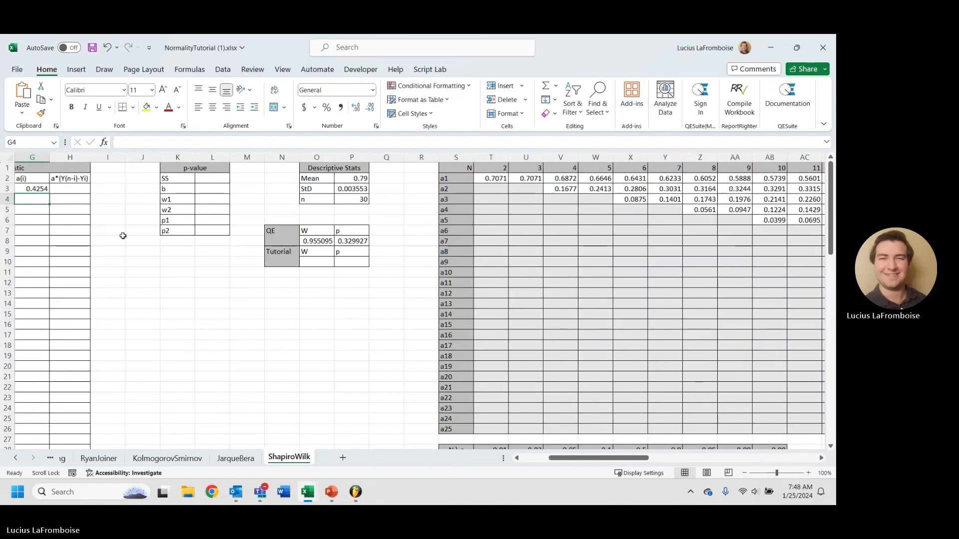
drag(574, 465, 547, 465)
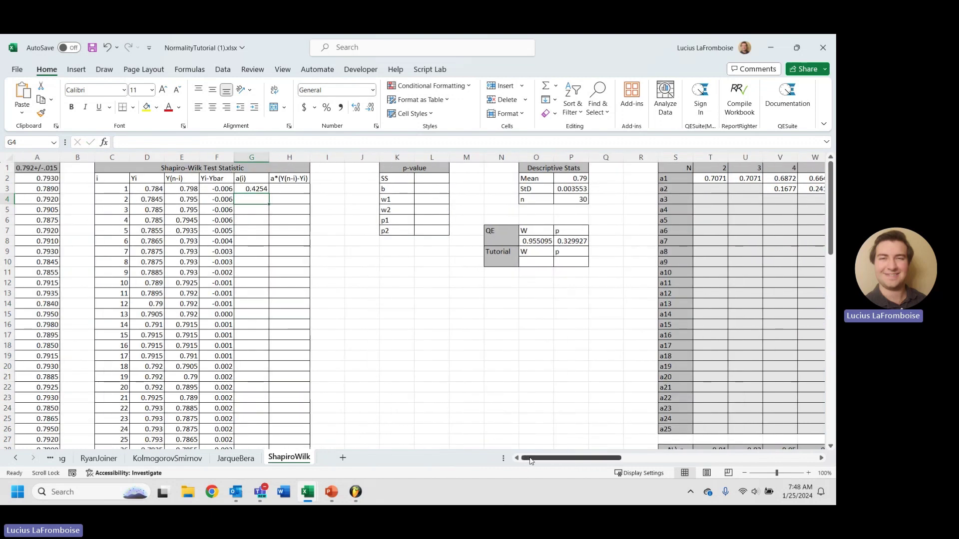
drag(531, 458, 657, 435)
drag(697, 458, 571, 457)
click(257, 189)
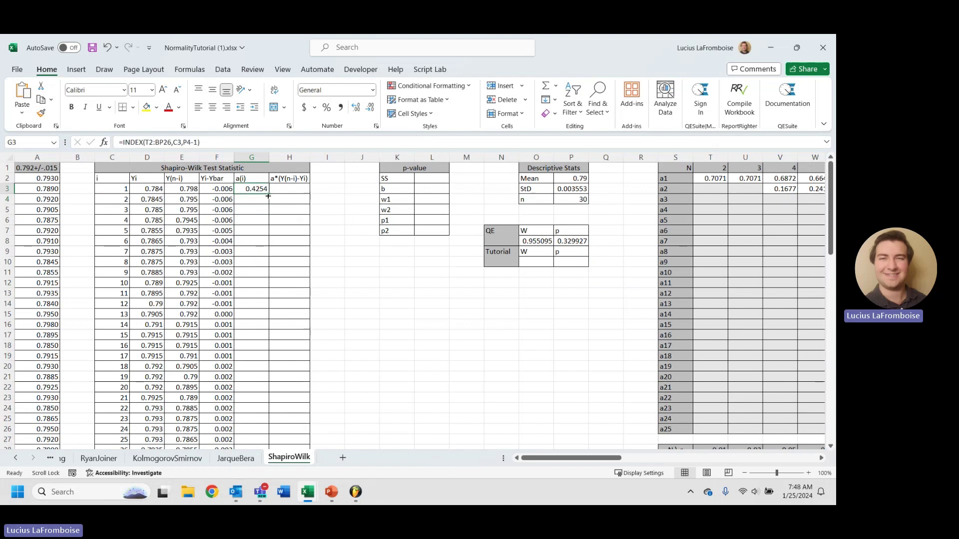
double_click(268, 196)
scroll(269, 196, down, 2)
scroll(240, 188, up, 2)
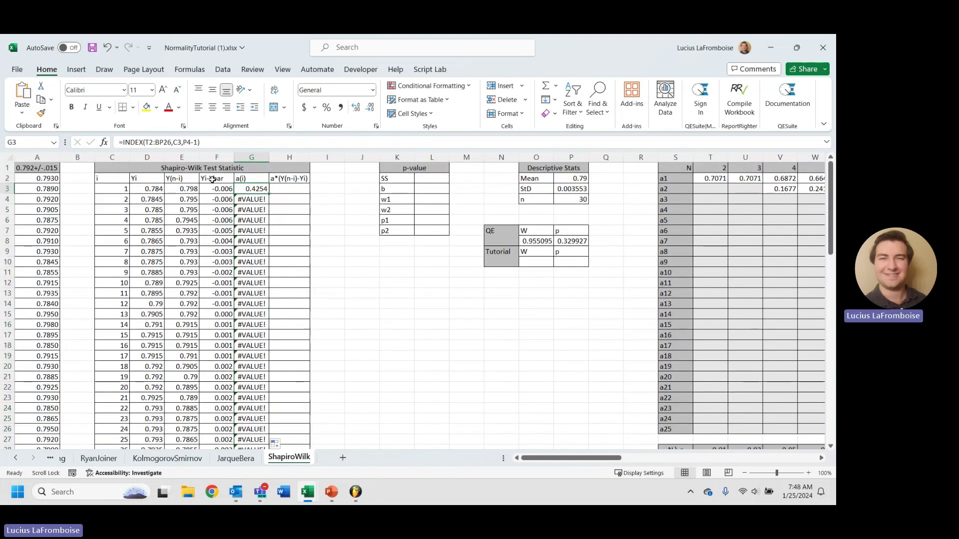
Make T2, BP26 and P4 absolute in the a(i) formula and refill the column
click(150, 142)
key(F4)
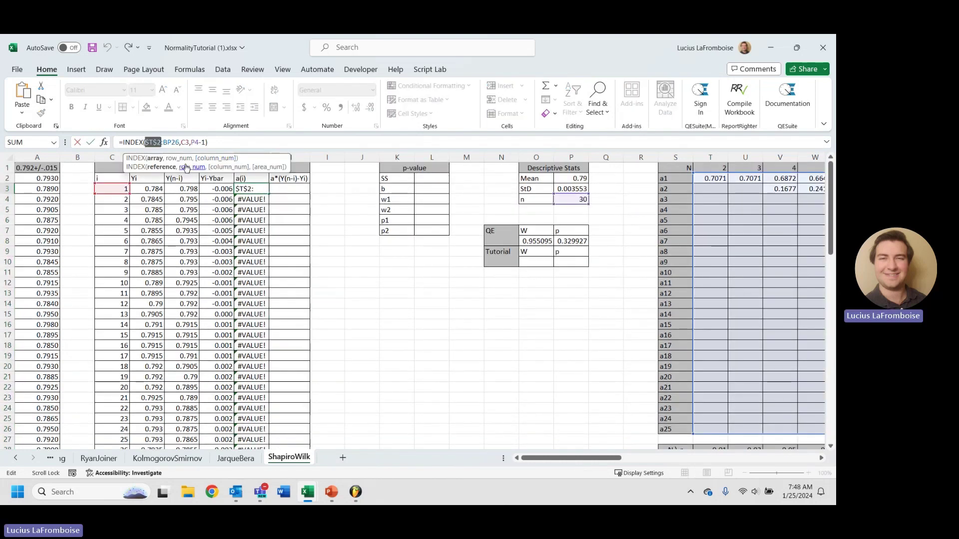
click(169, 142)
key(F4)
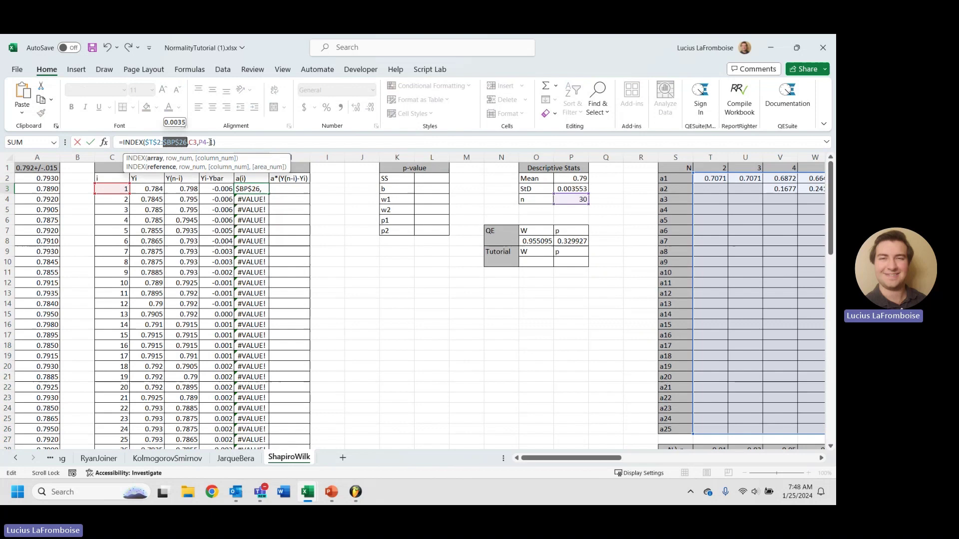
click(205, 143)
key(F4)
key(Return)
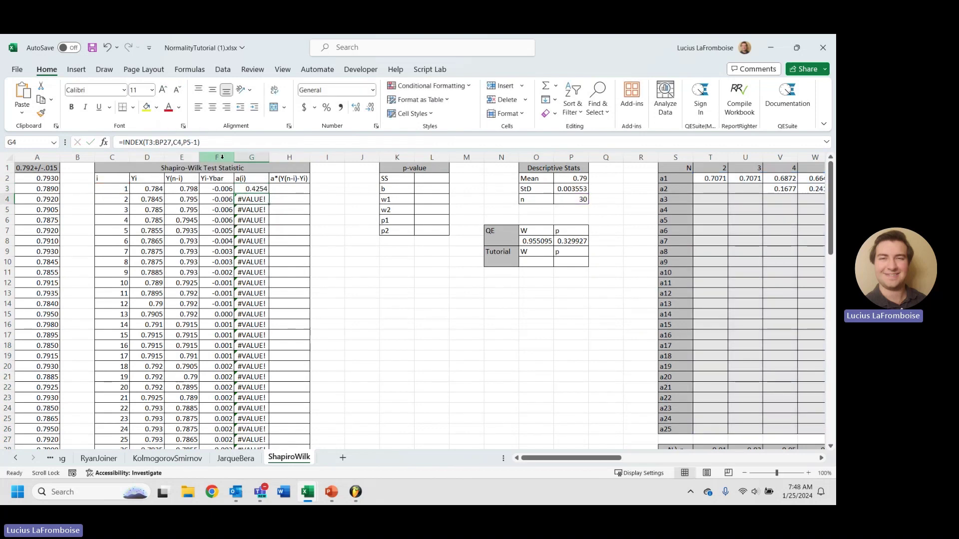
click(252, 188)
double_click(269, 194)
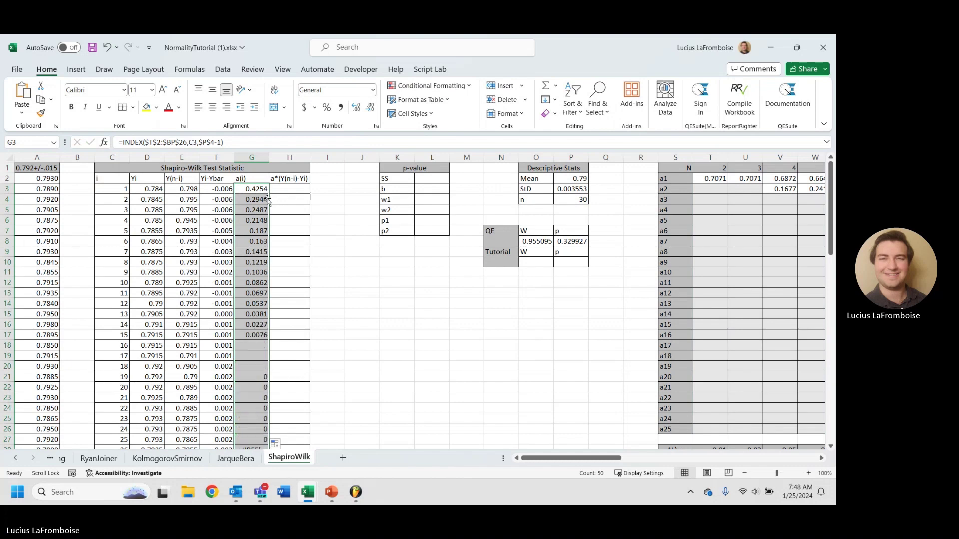
scroll(254, 260, down, 7)
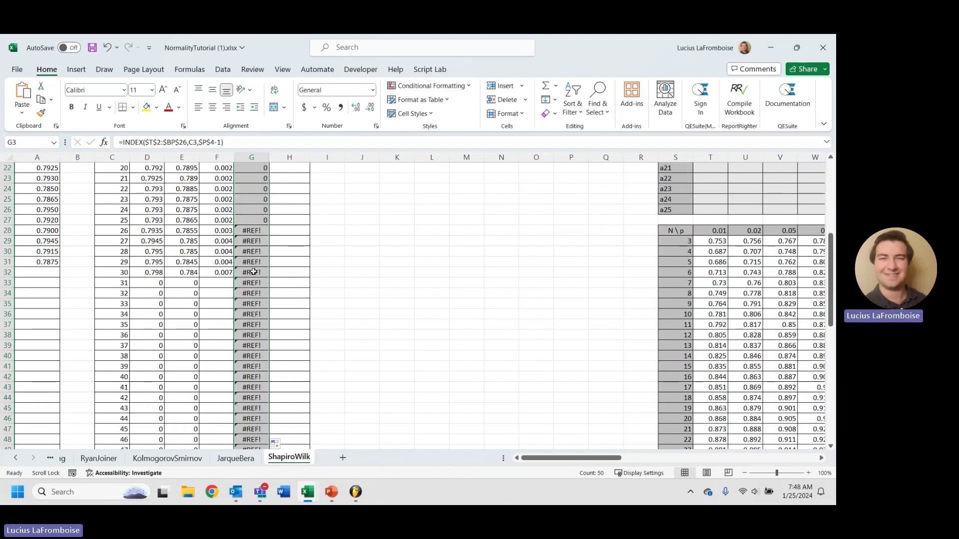
click(254, 272)
Delete the #REF! a(i) cells from G28 down, keeping coefficients through row 27
click(263, 314)
scroll(269, 323, down, 1)
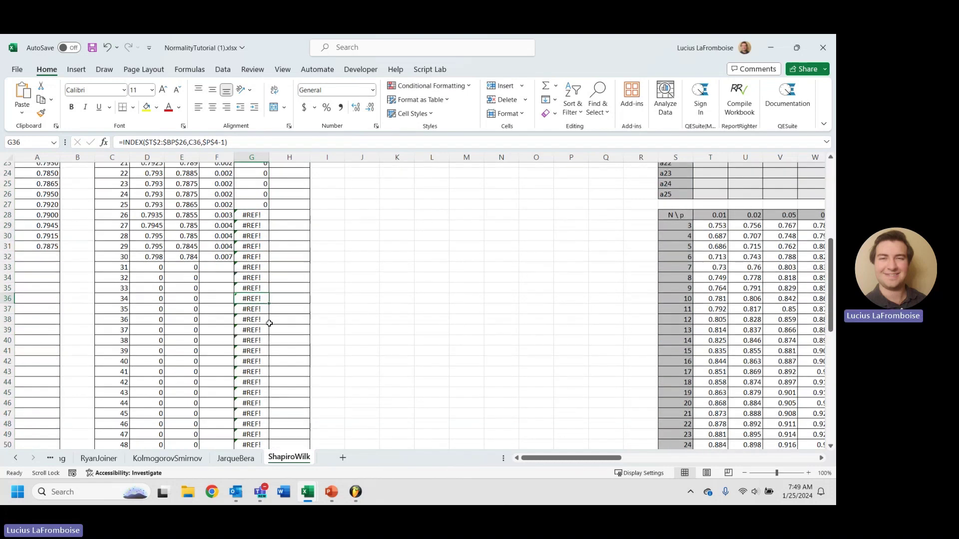
scroll(454, 334, down, 5)
scroll(488, 339, up, 10)
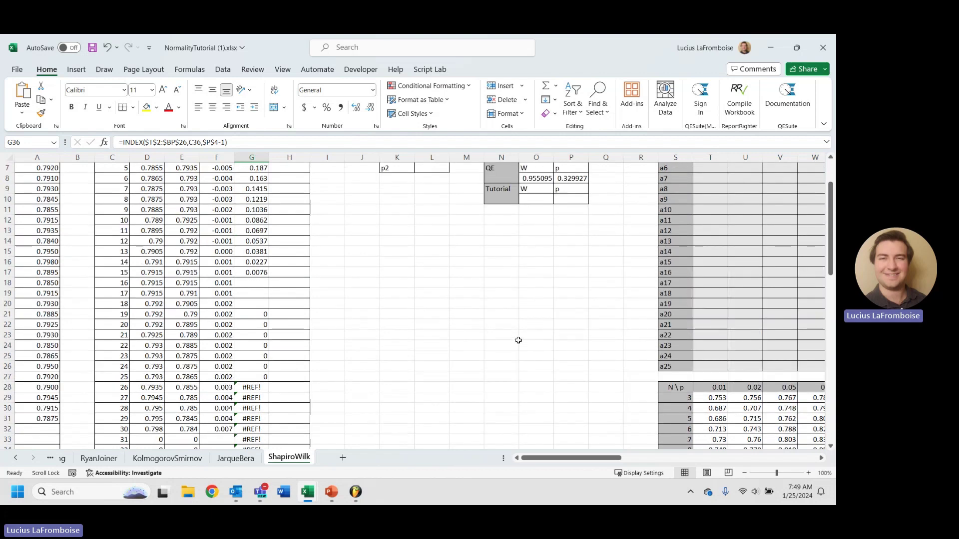
scroll(439, 336, down, 5)
scroll(400, 367, up, 6)
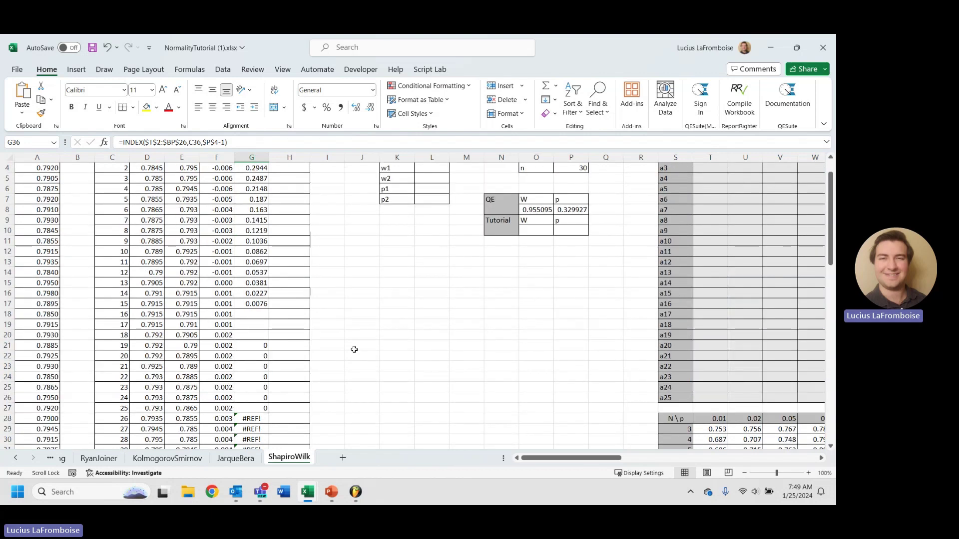
scroll(257, 332, down, 3)
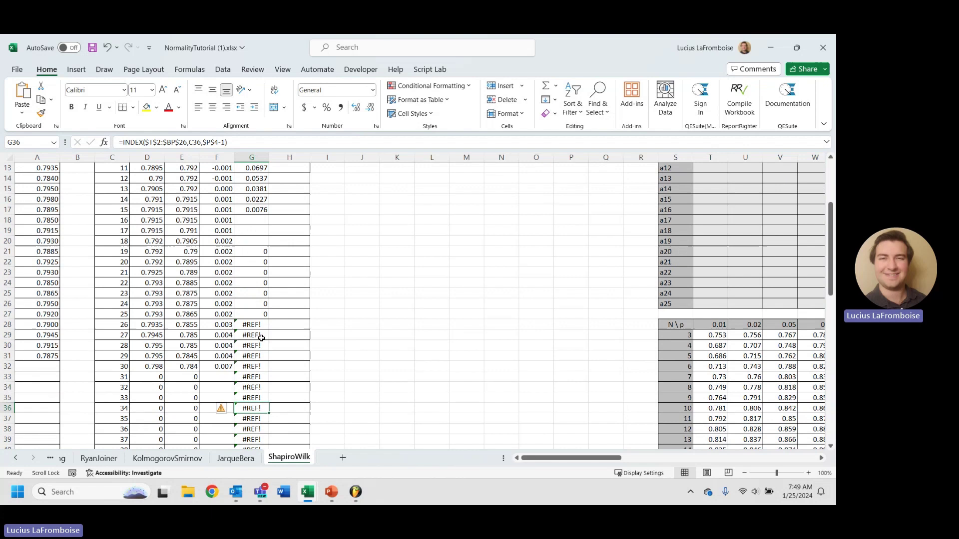
click(254, 314)
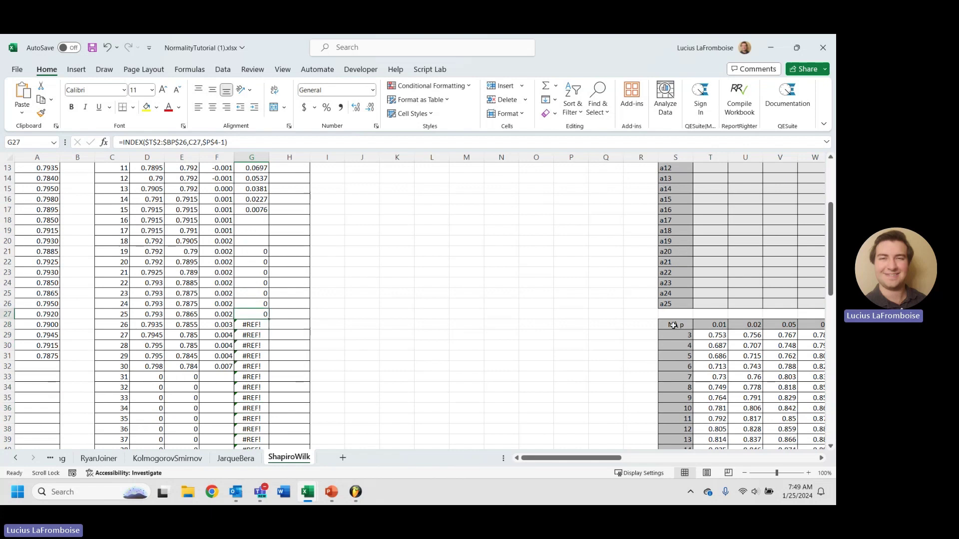
scroll(674, 319, up, 3)
scroll(349, 315, down, 3)
click(246, 328)
key(ctrl+shift+Down)
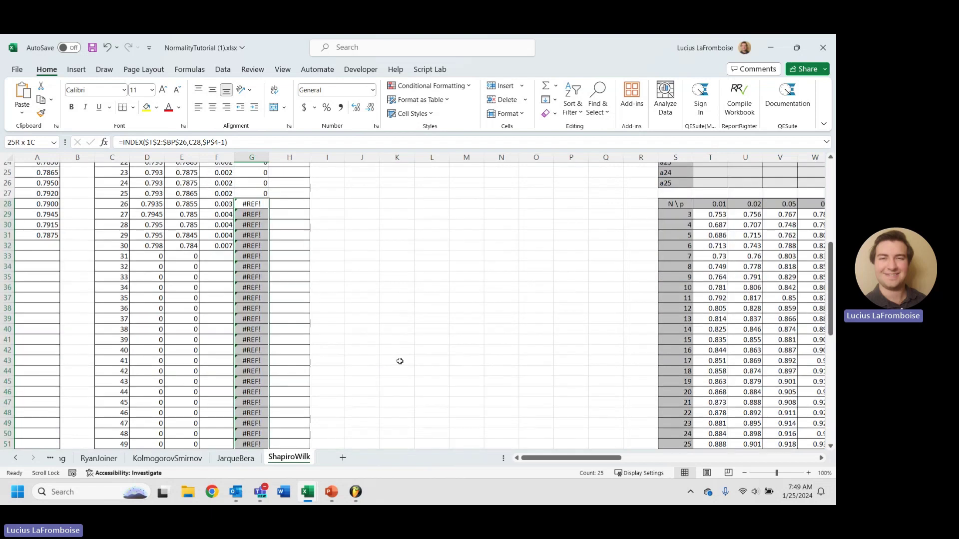
key(Delete)
Check the formulas in the blank and zero a(i) cells and the Yi-Ybar cells past the data rows
scroll(495, 371, up, 8)
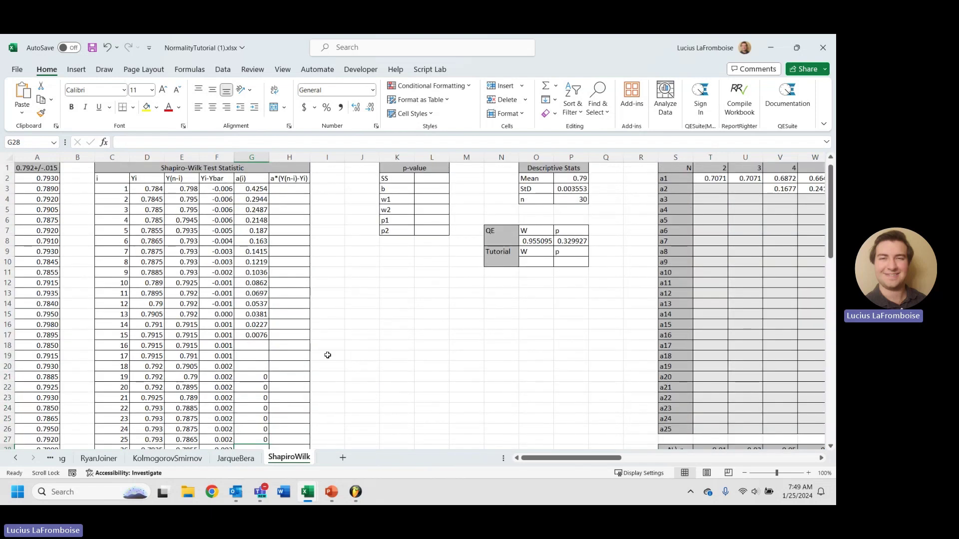
click(257, 345)
click(258, 366)
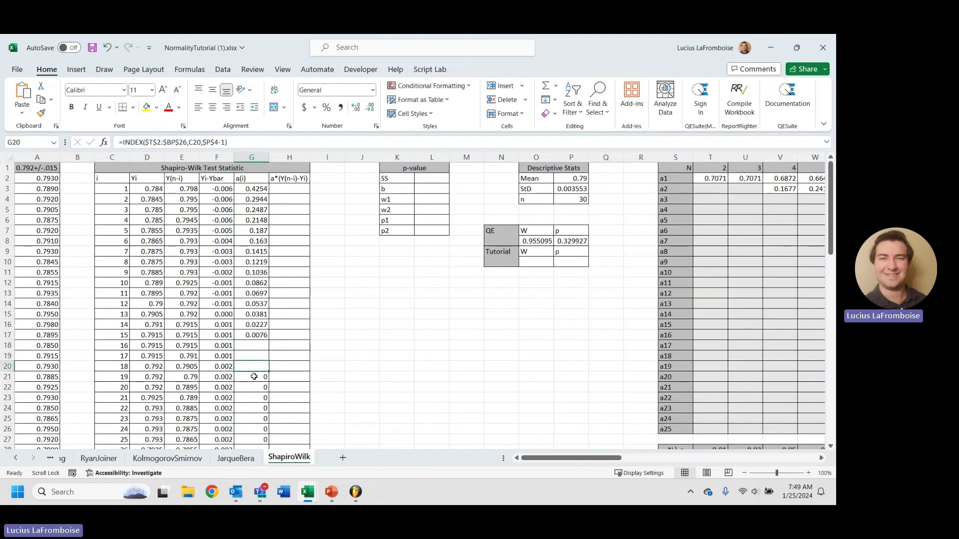
click(254, 378)
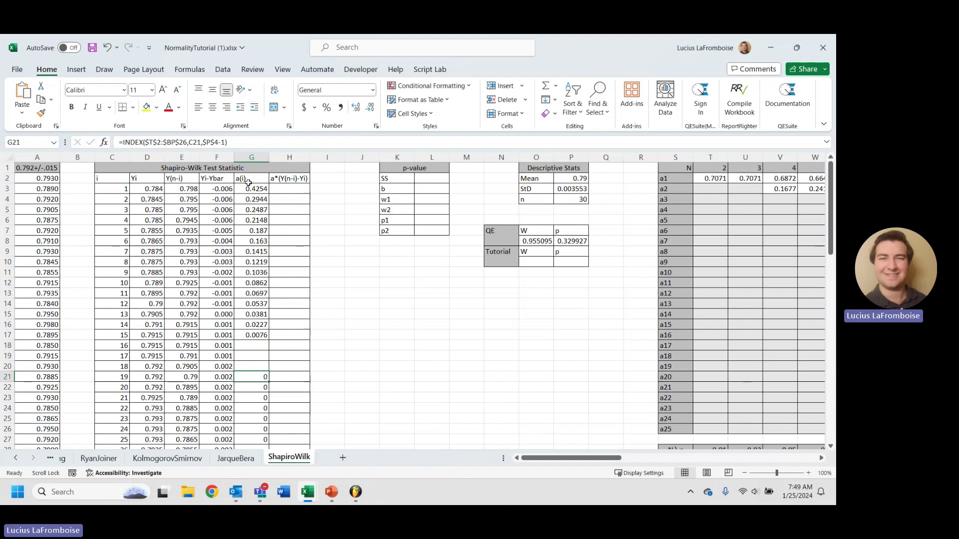
scroll(217, 235, down, 6)
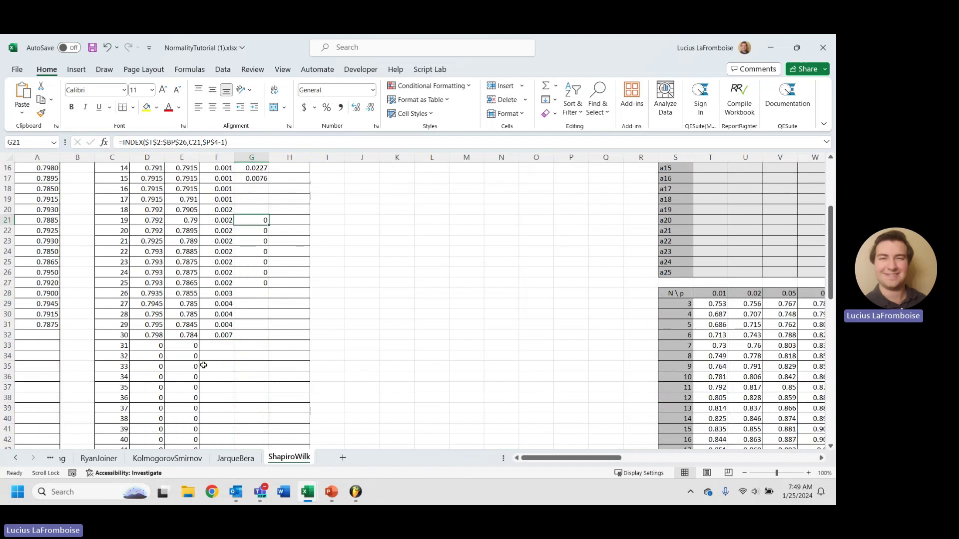
click(216, 314)
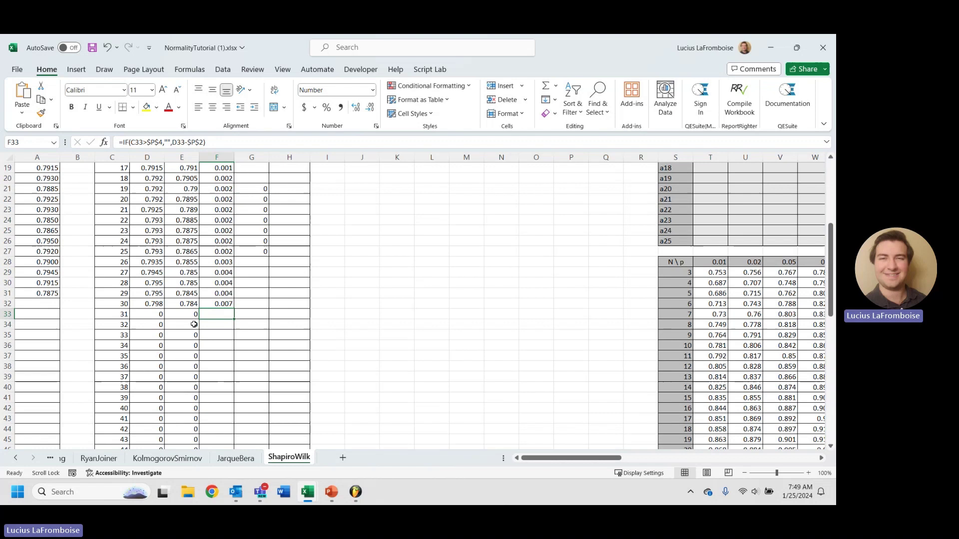
scroll(195, 324, up, 6)
Wrap the G3 coefficient lookup as =IF(C3>P4,0,INDEX($T$2:$BP$26,C3,$P$4-1))
click(252, 190)
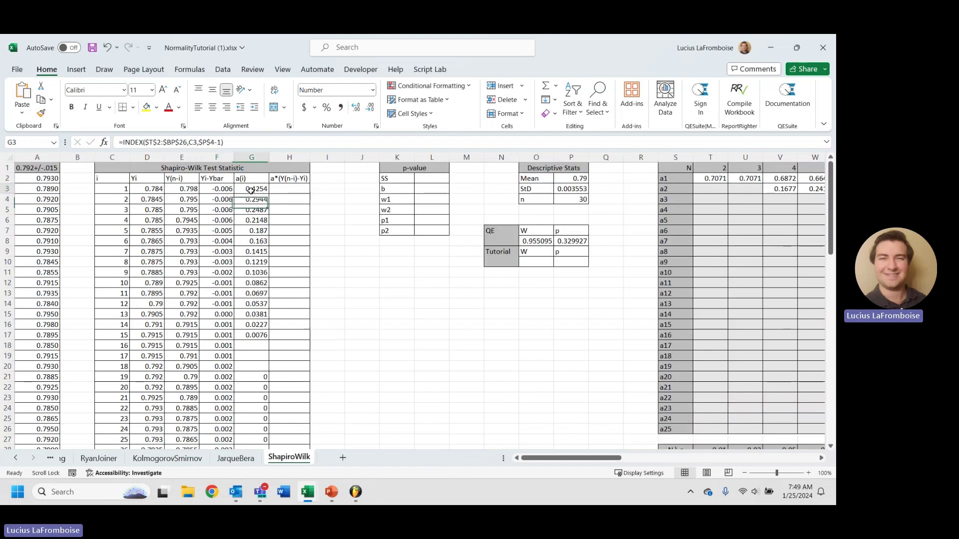
click(129, 143)
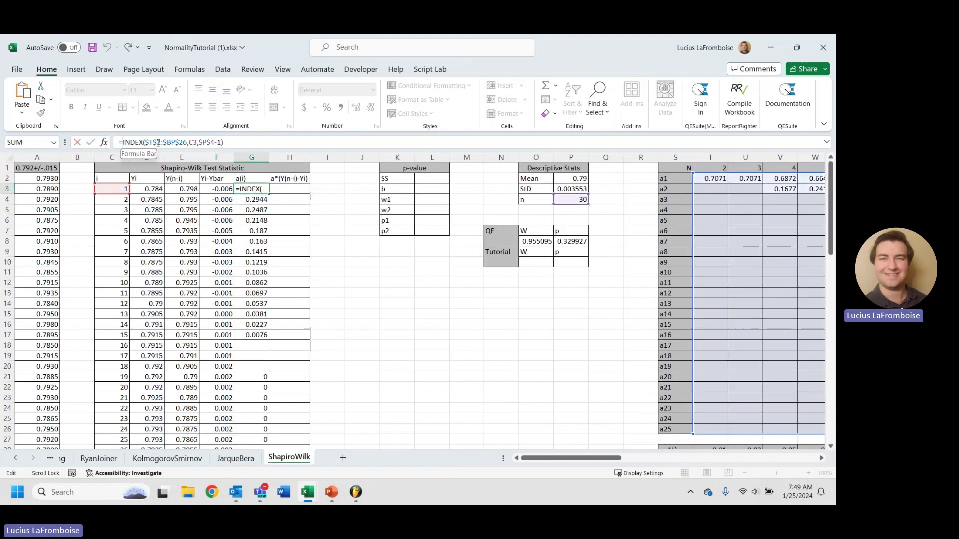
text(IF()
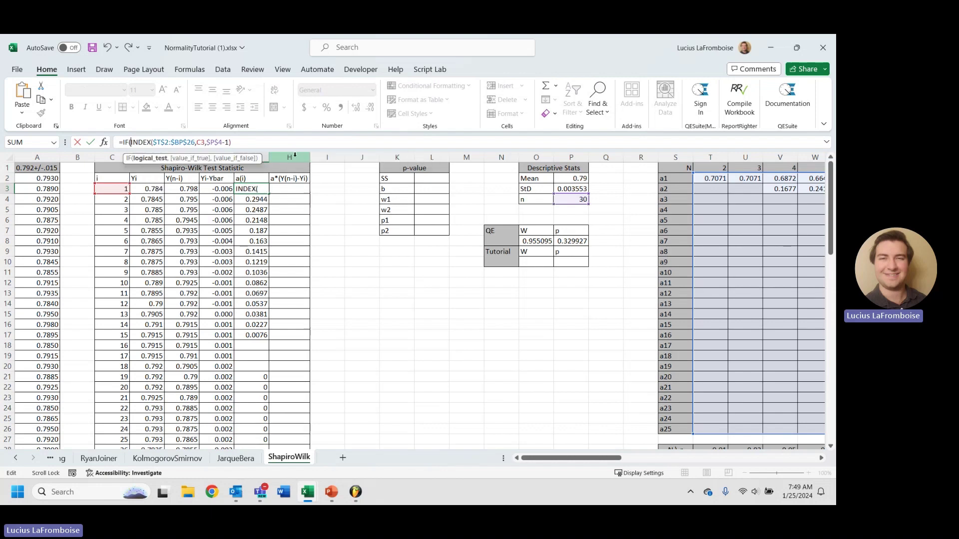
text(,)
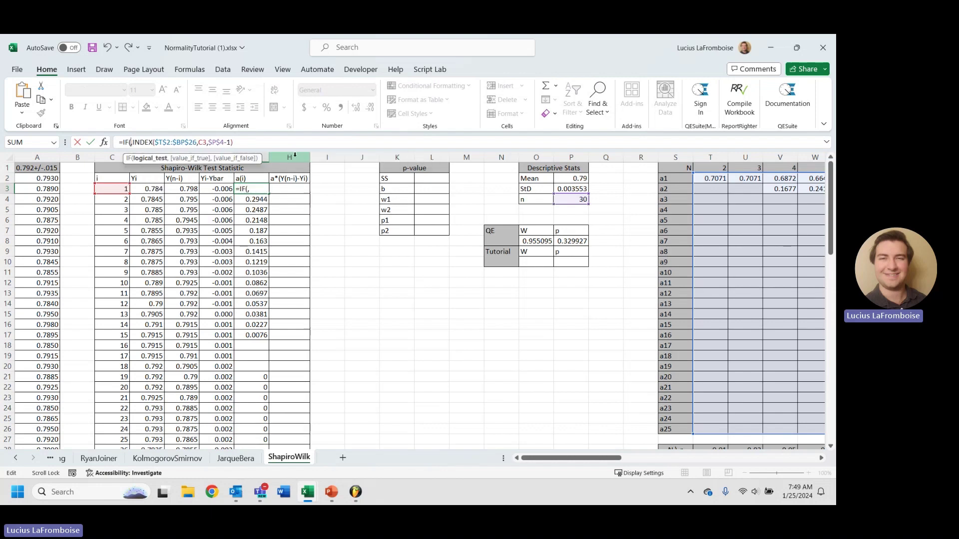
click(104, 189)
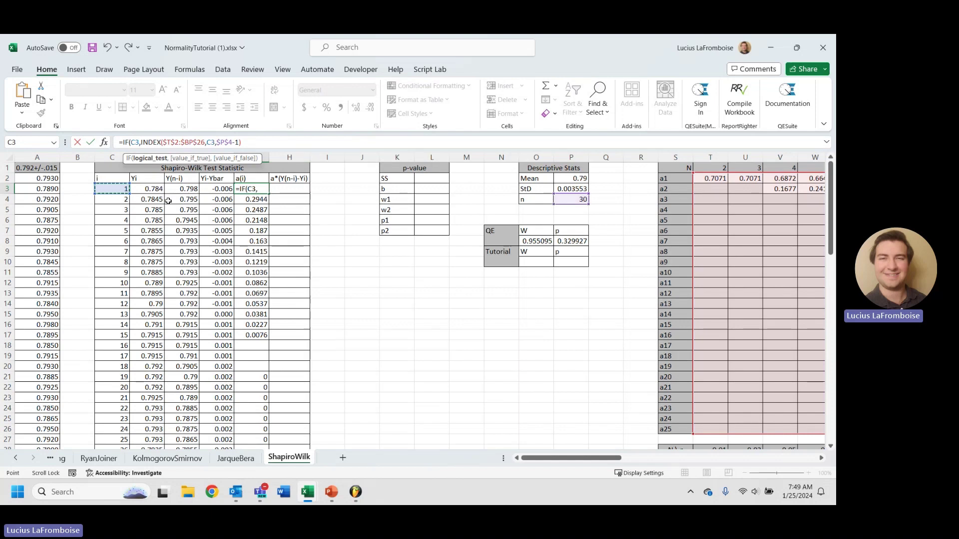
text(>)
click(585, 200)
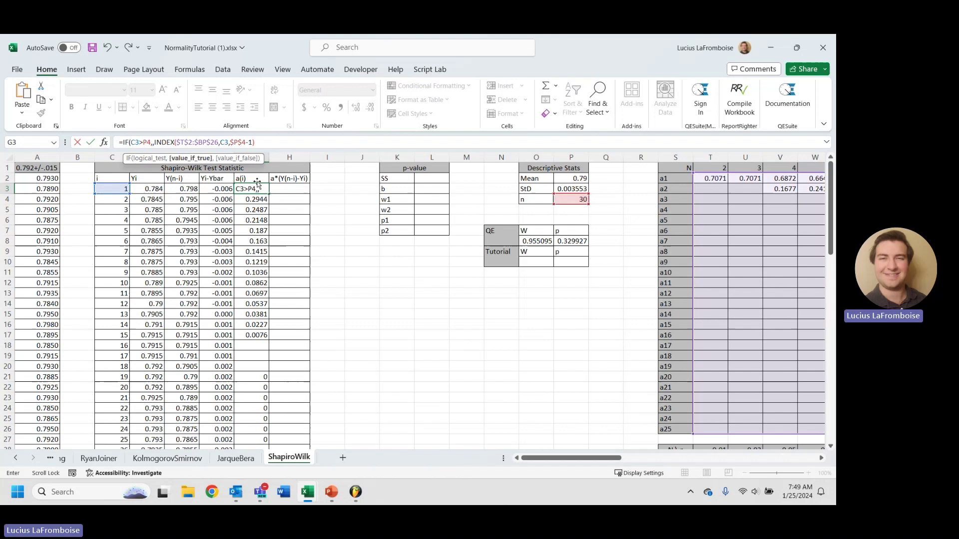
text(0,)
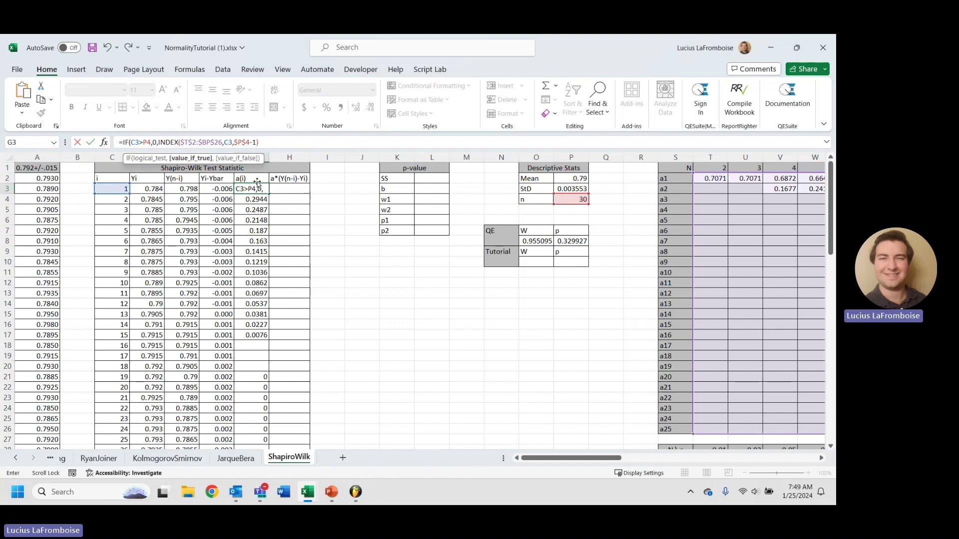
shift+click(278, 142)
click(278, 142)
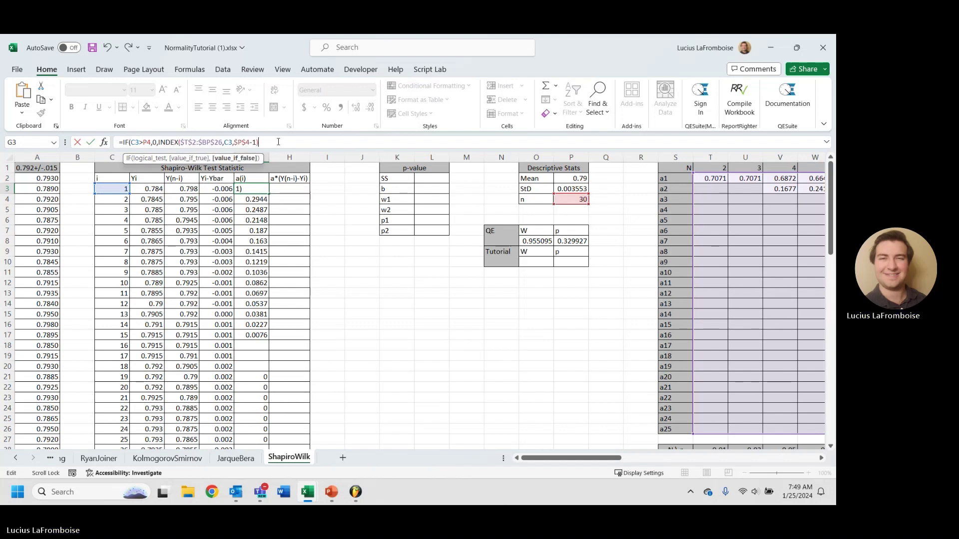
text())
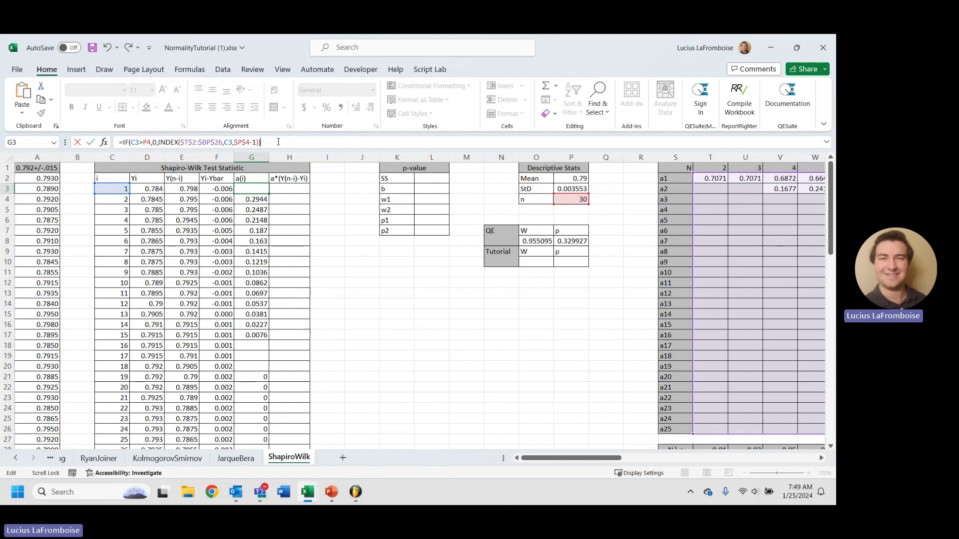
key(Return)
Fill the G3 formula down to G27
click(261, 189)
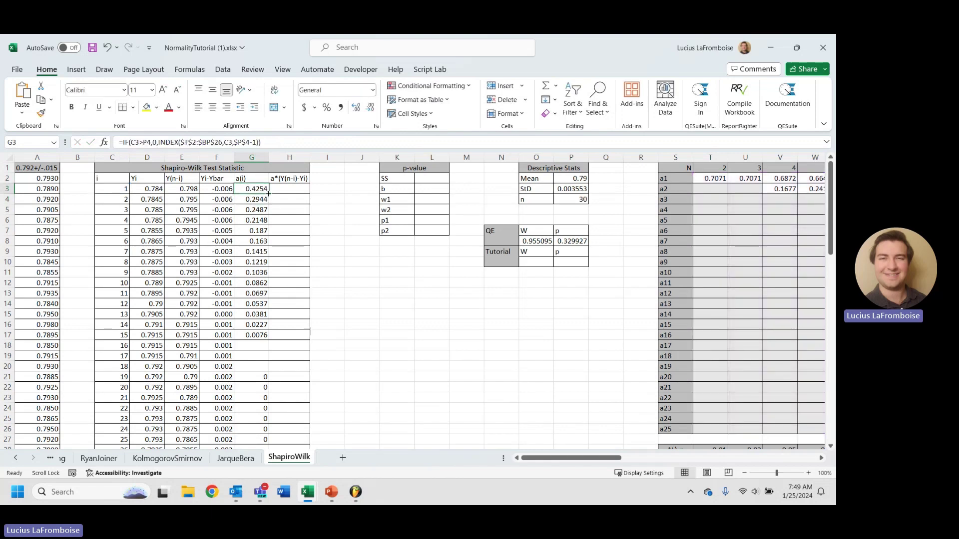
drag(269, 194, 241, 242)
scroll(312, 277, up, 1)
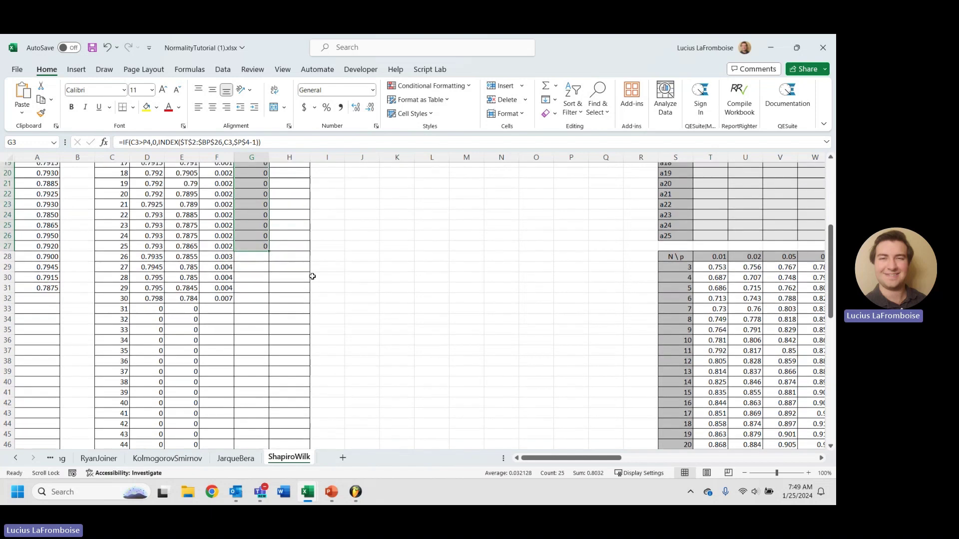
scroll(312, 277, up, 6)
Inspect the filled a(i) formula in G4 to check its references
click(261, 201)
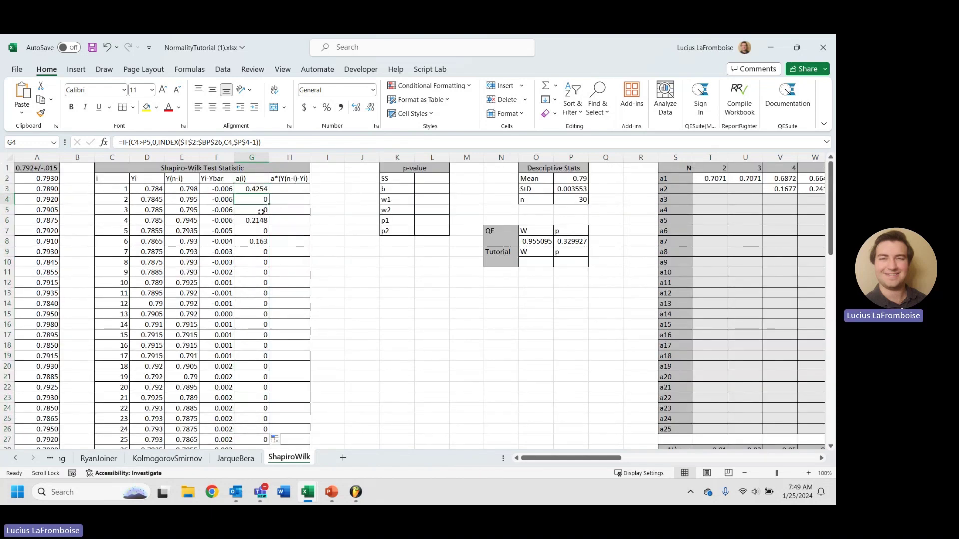
click(261, 211)
click(256, 200)
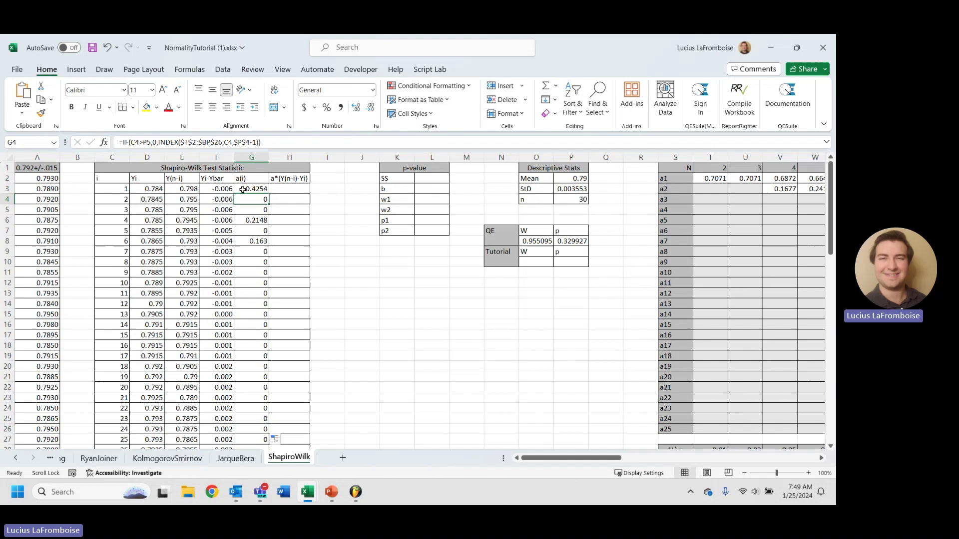
double_click(246, 200)
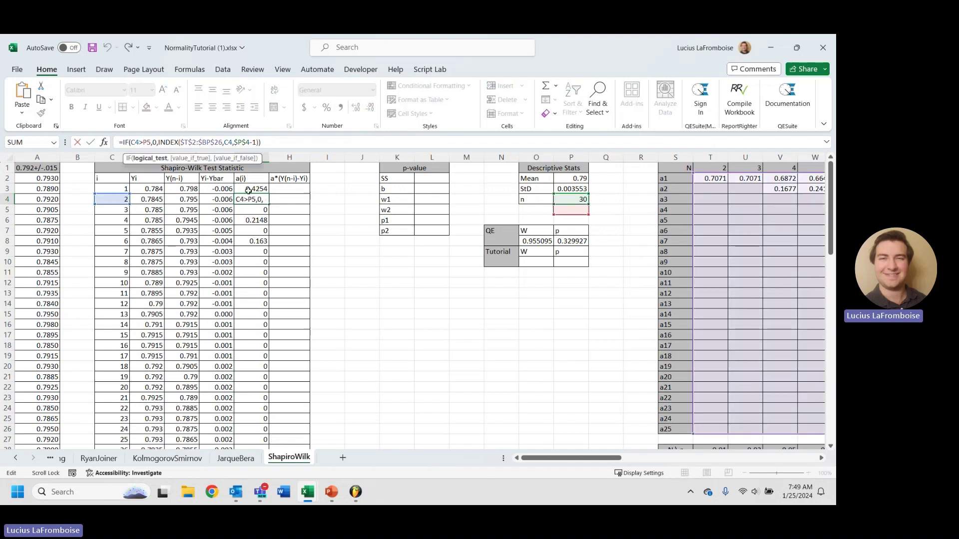
key(Escape)
Make the P4 reference in G3 absolute ($P$4) and refill the a(i) column
click(248, 191)
click(148, 142)
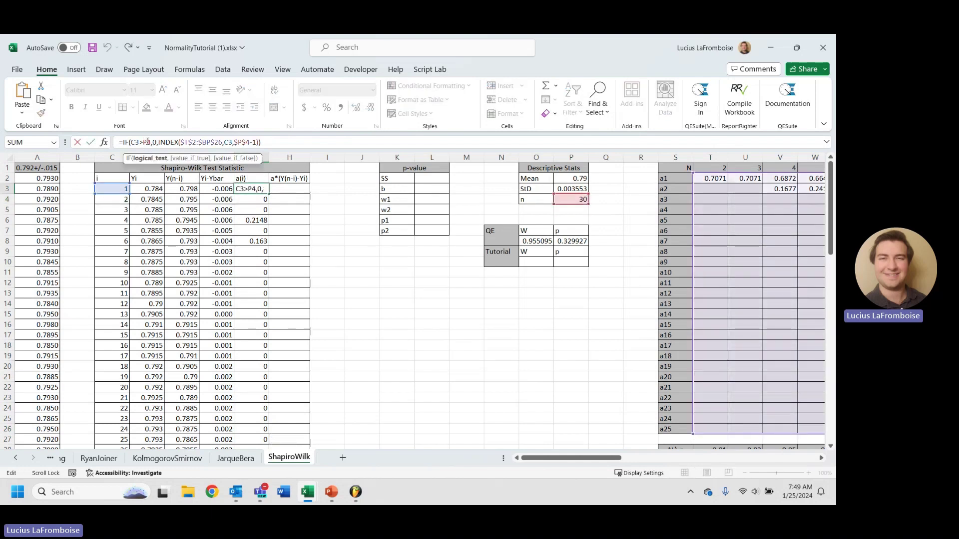
key(F4)
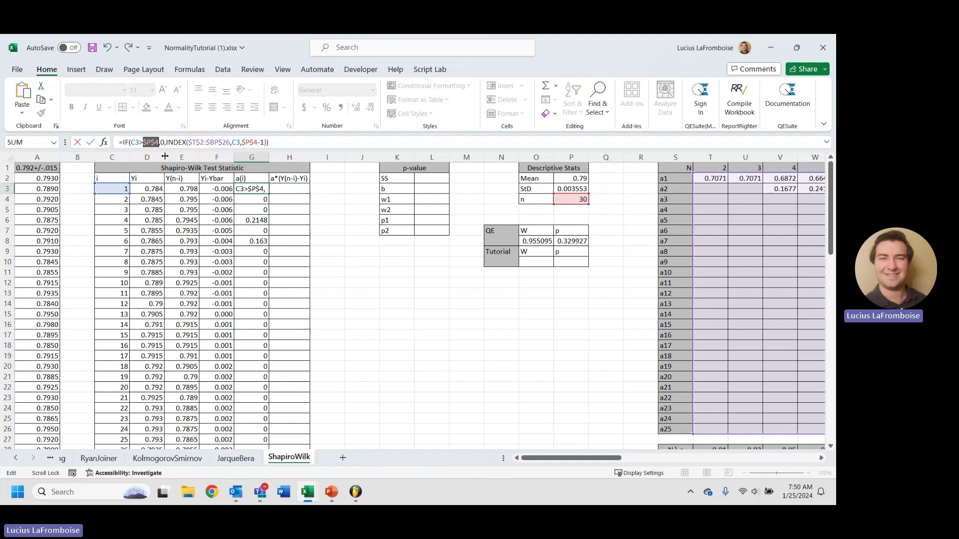
key(Return)
click(259, 193)
double_click(269, 194)
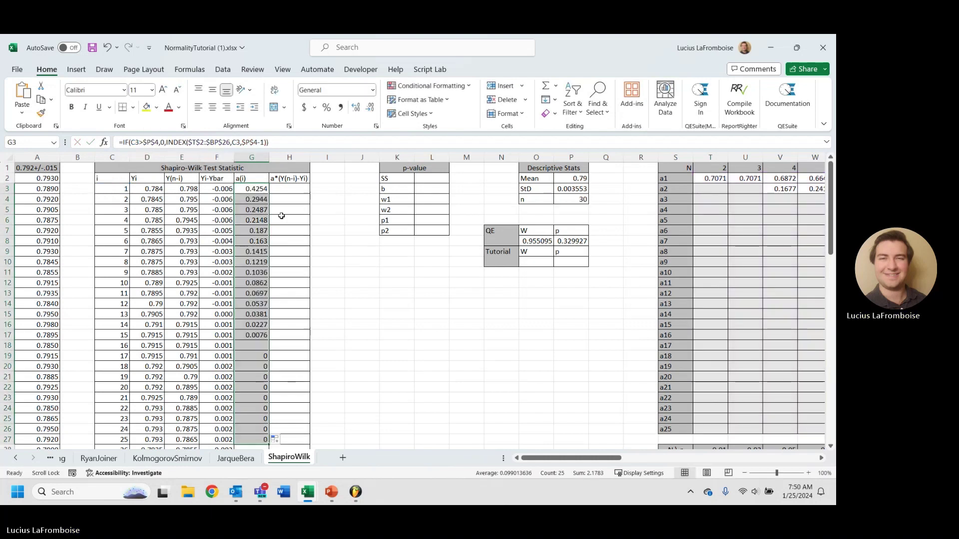
scroll(282, 216, down, 3)
click(397, 293)
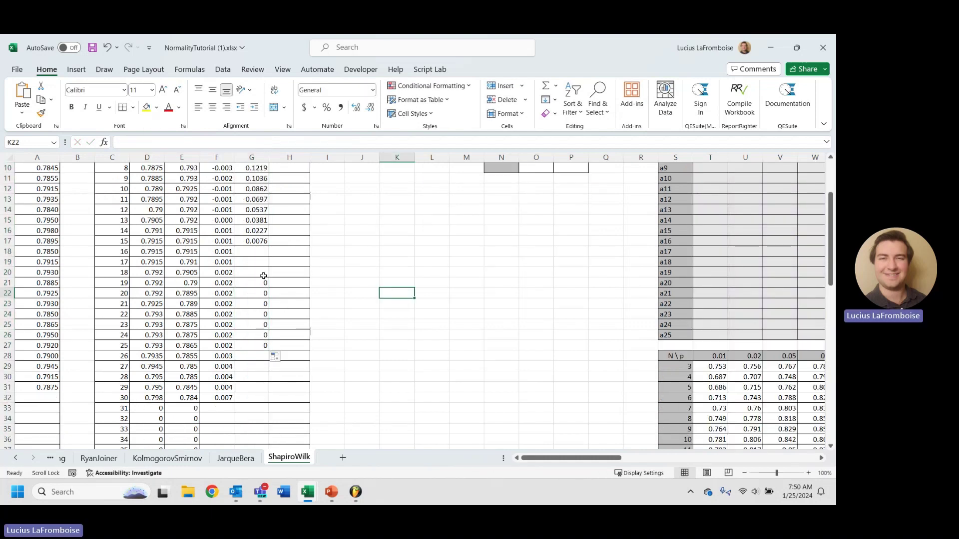
Inspect the a(i) formula in G19 without changing it
click(254, 261)
key(F2)
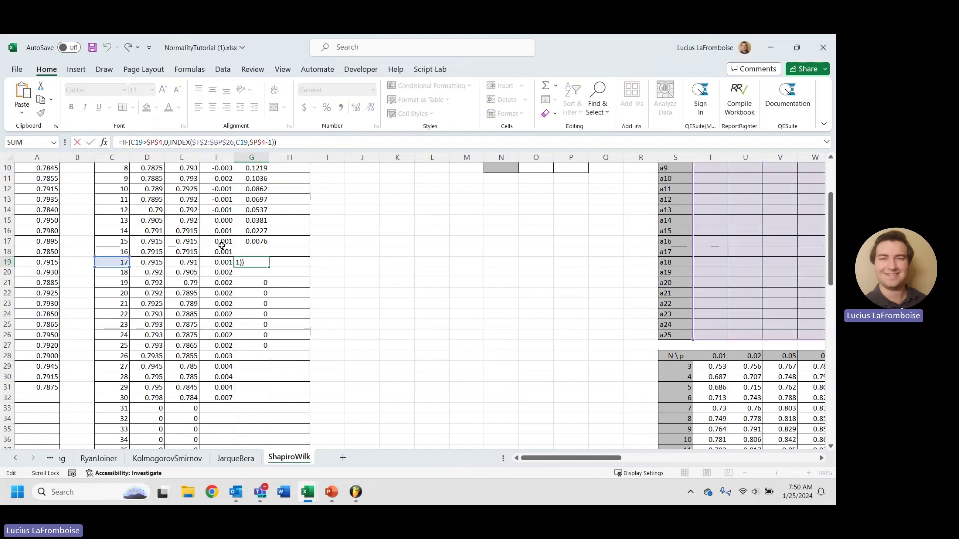
scroll(222, 245, up, 2)
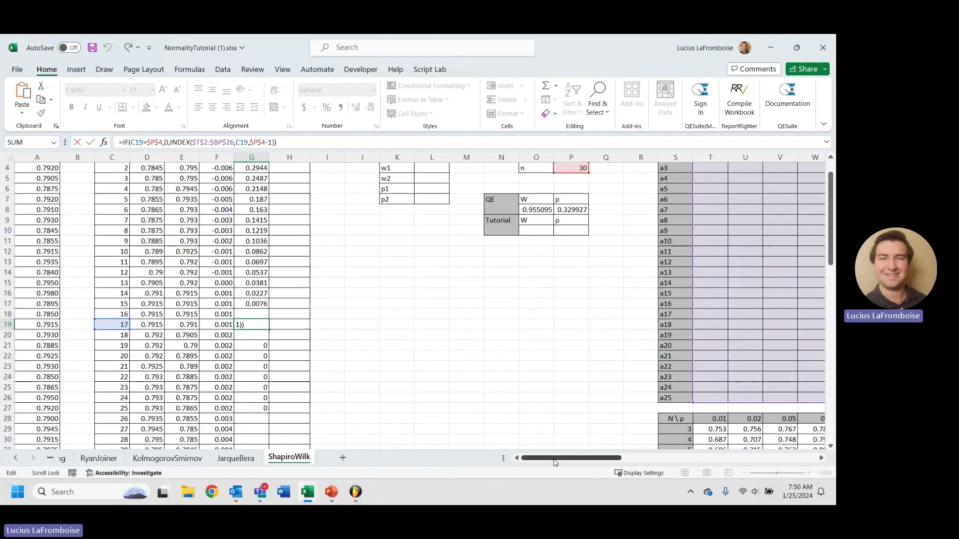
drag(555, 462, 278, 402)
key(Escape)
scroll(257, 360, up, 1)
Change G3's condition to C3>$P$4/2 and fill it down to G27
click(257, 187)
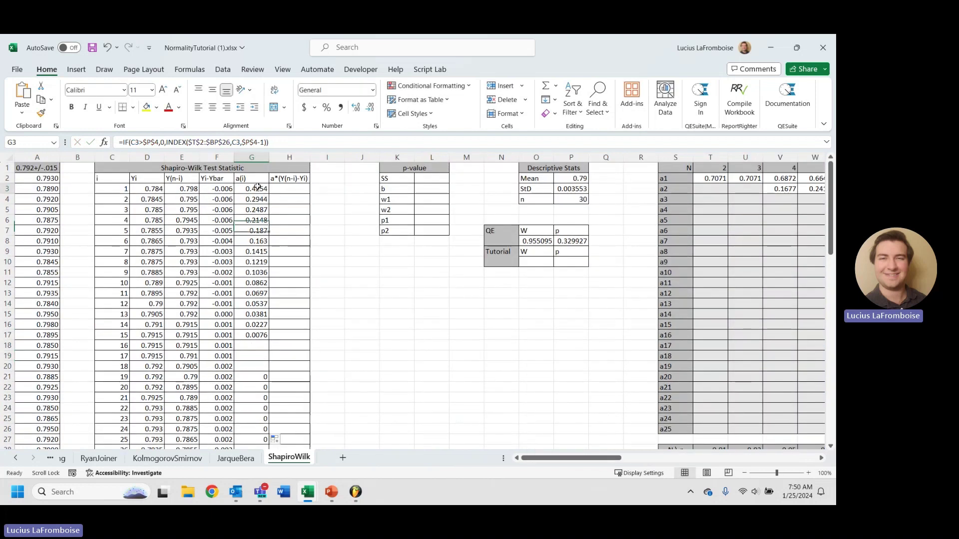
click(159, 144)
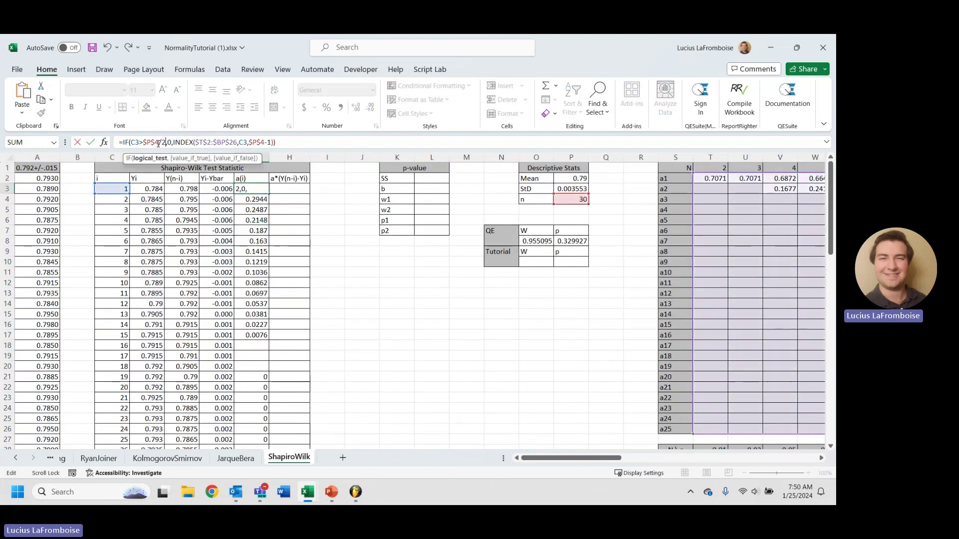
key(Return)
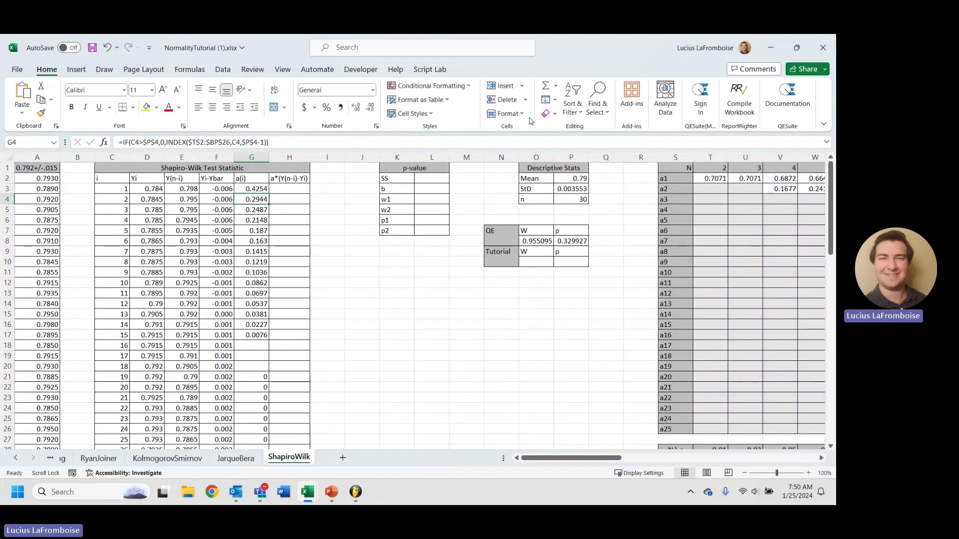
click(257, 189)
key(ctrl+shift+Down)
scroll(268, 292, down, 3)
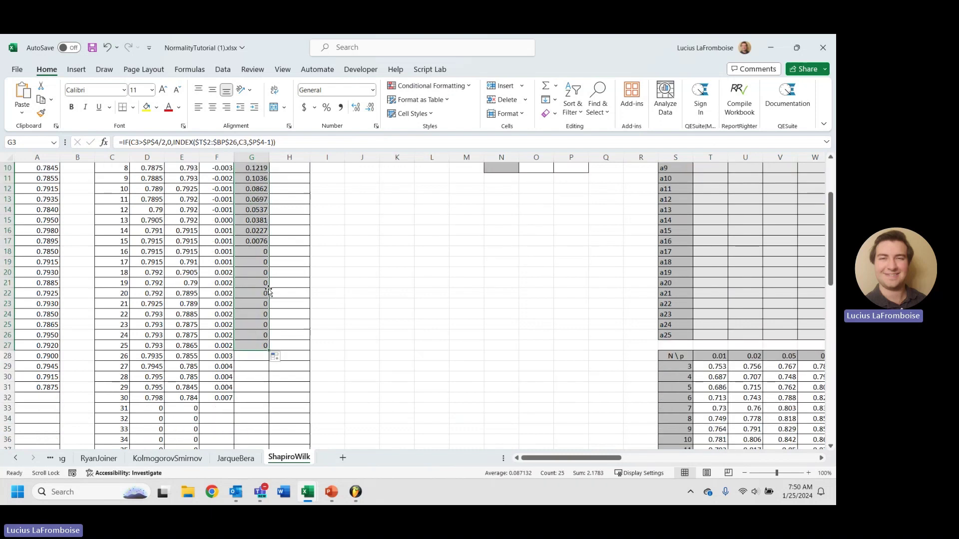
scroll(382, 319, up, 3)
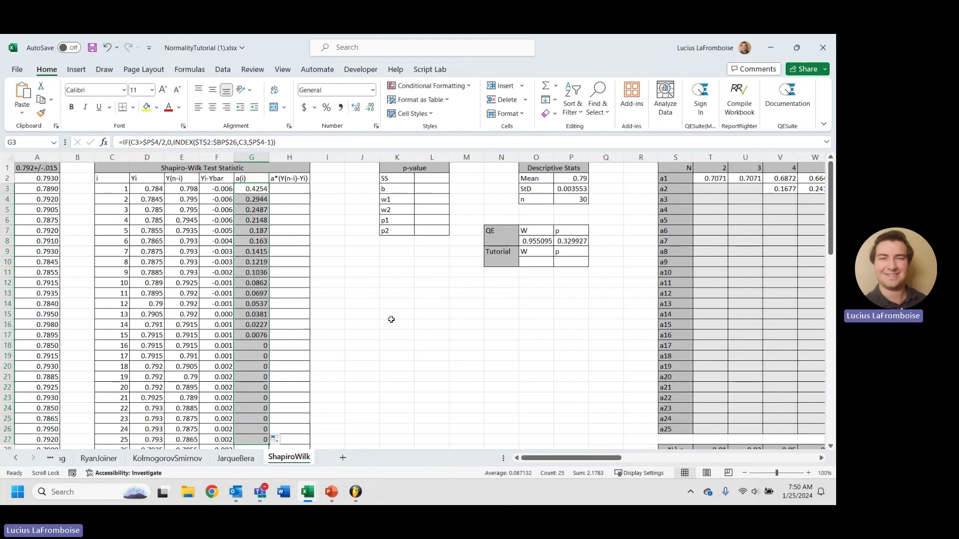
Enter =G3*(E3-D3) in H3 for the a*(Y(n-i)-Yi) term
click(279, 190)
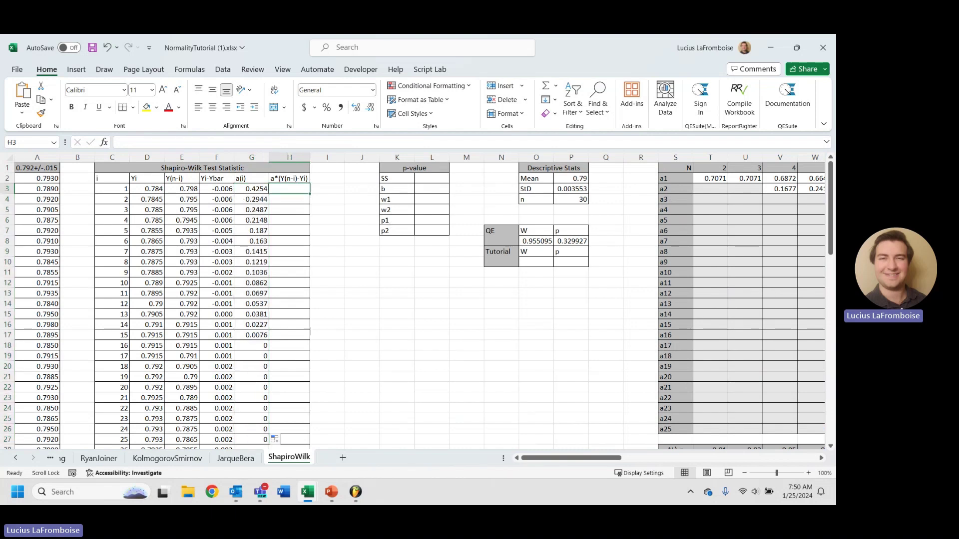
double_click(286, 188)
text(=)
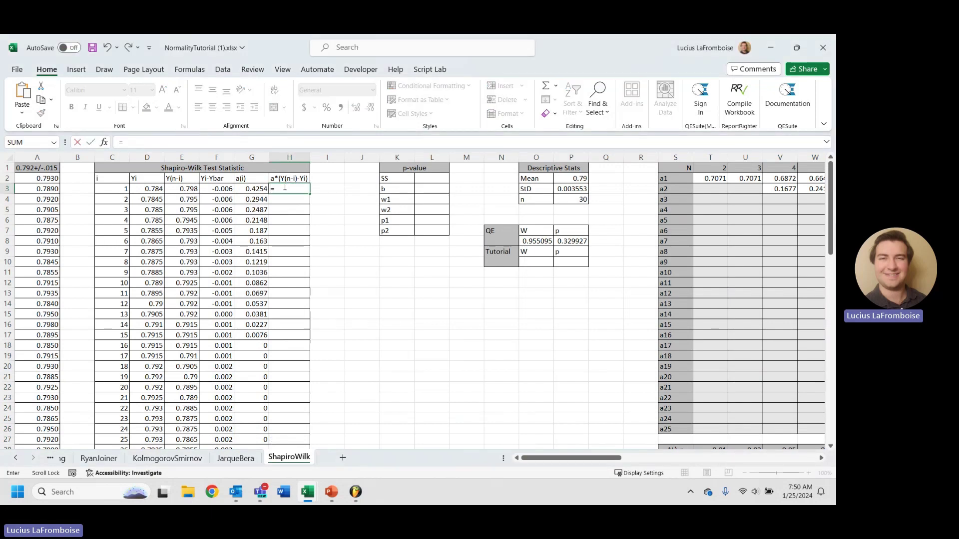
click(251, 188)
text(*)
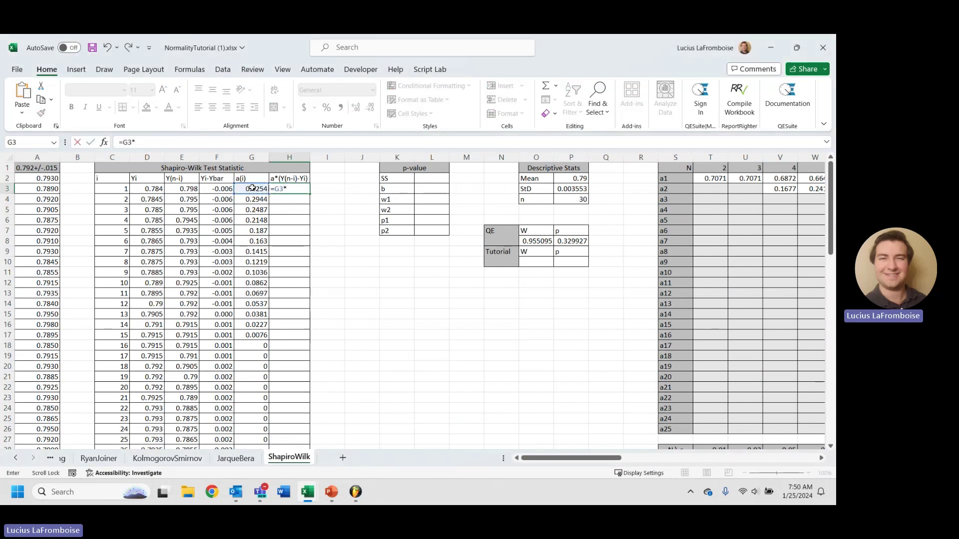
text(()
click(183, 190)
text(-)
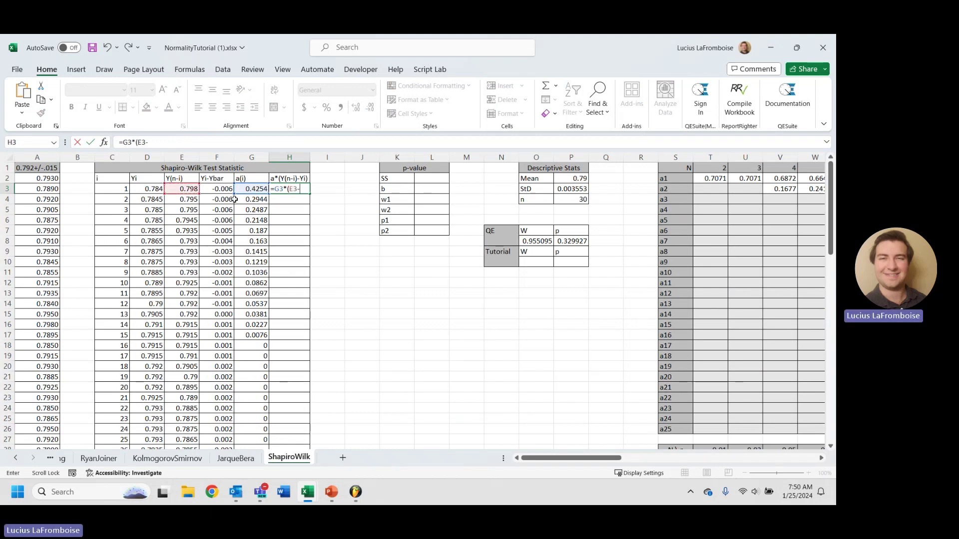
click(155, 189)
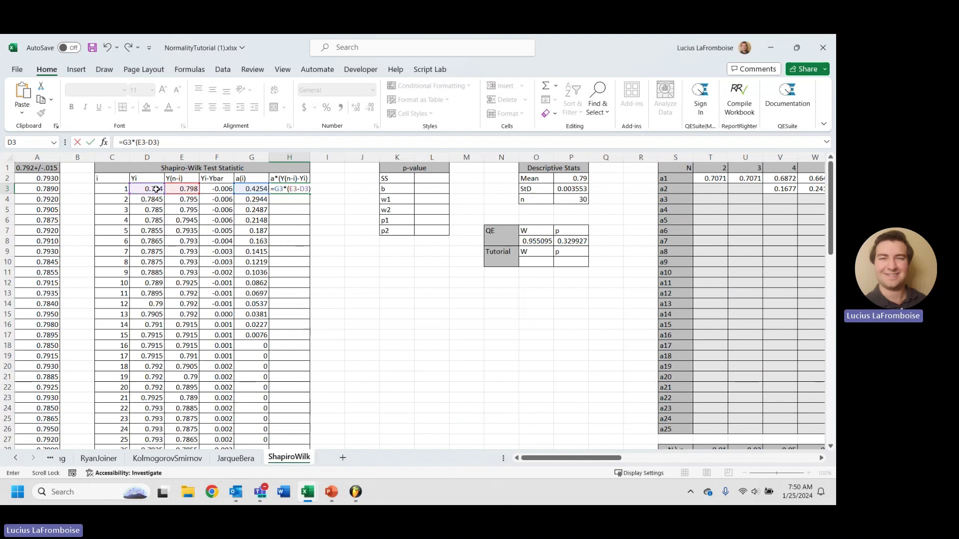
key(Return)
Copy the H3 product formula down through H27
click(303, 191)
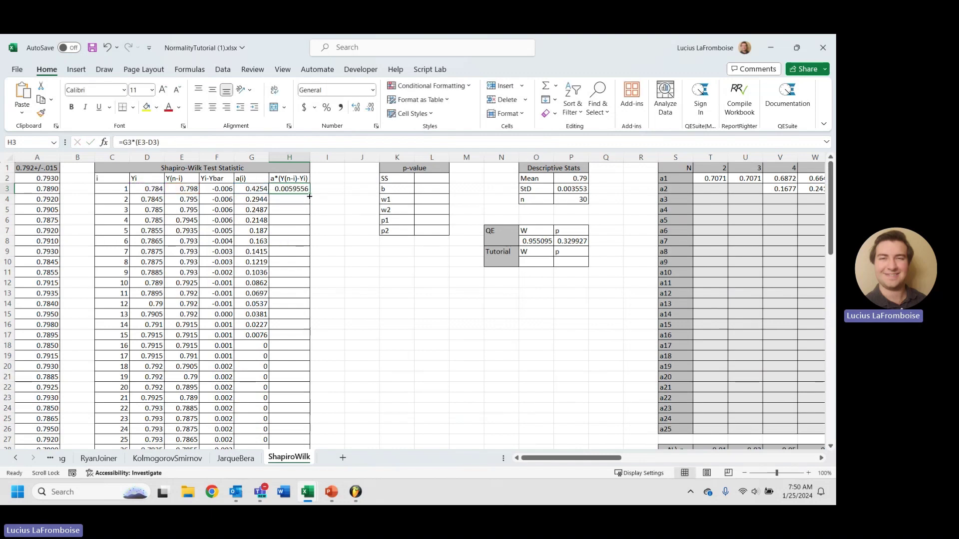
drag(310, 195, 321, 441)
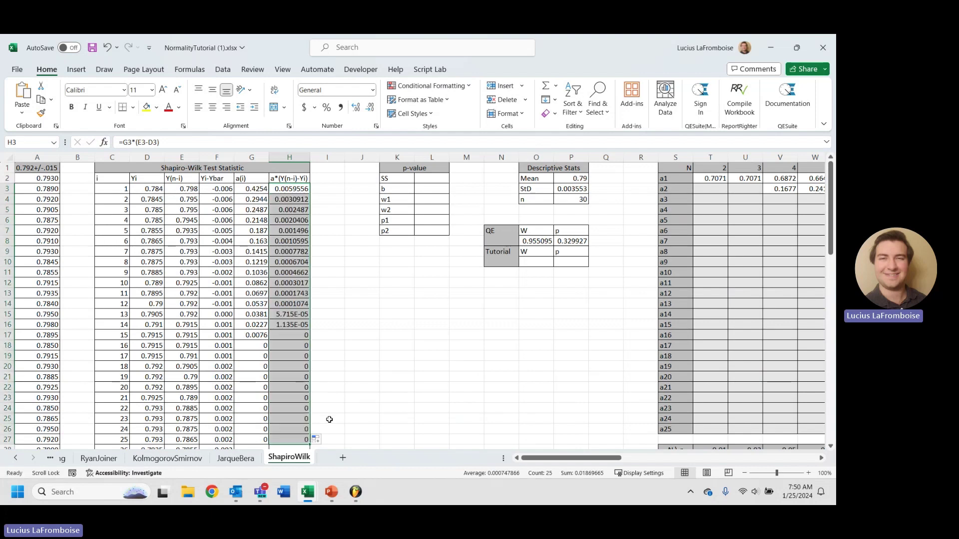
click(650, 324)
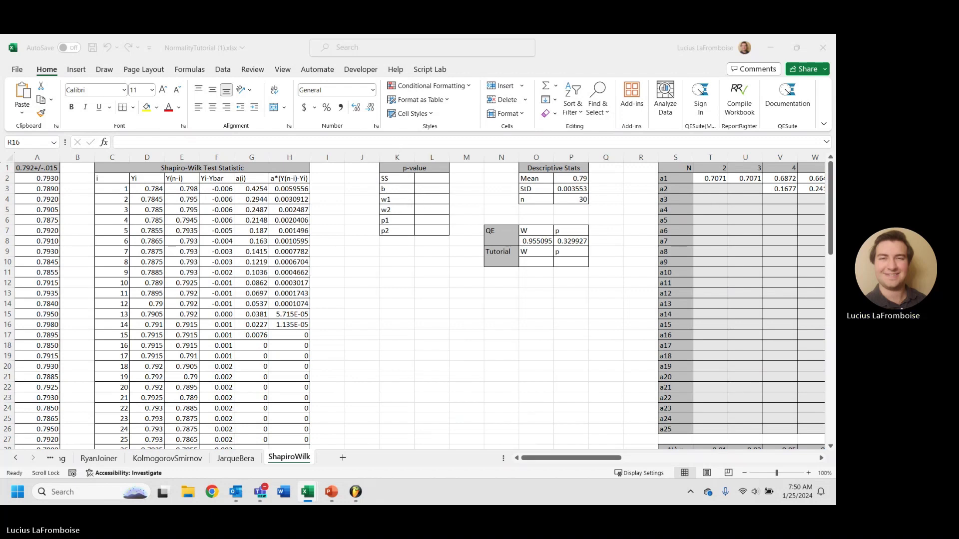
Rename the side table's header in K1 to W
click(432, 166)
text(W)
click(440, 280)
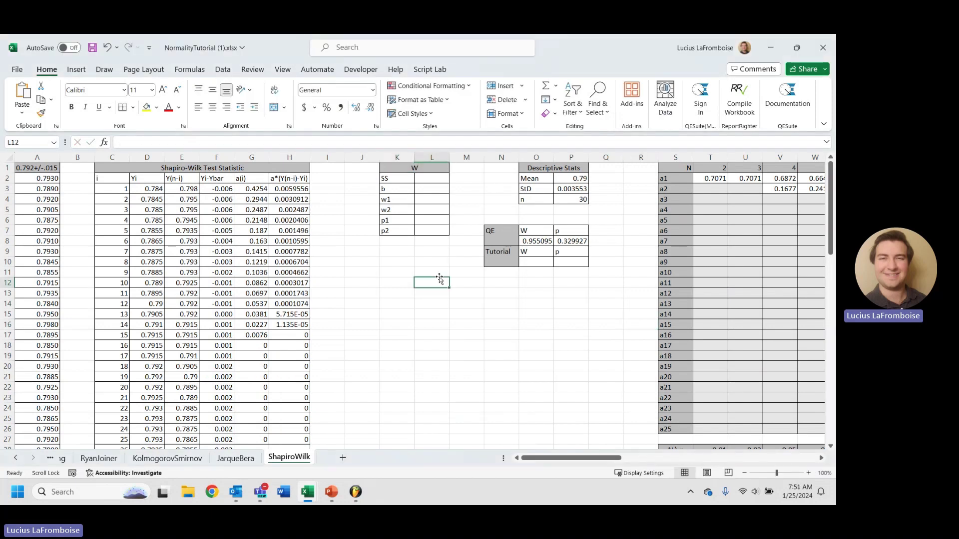
Compute SS in L2 as =SUMSQ(F3:F52), giving 0.000366
click(438, 180)
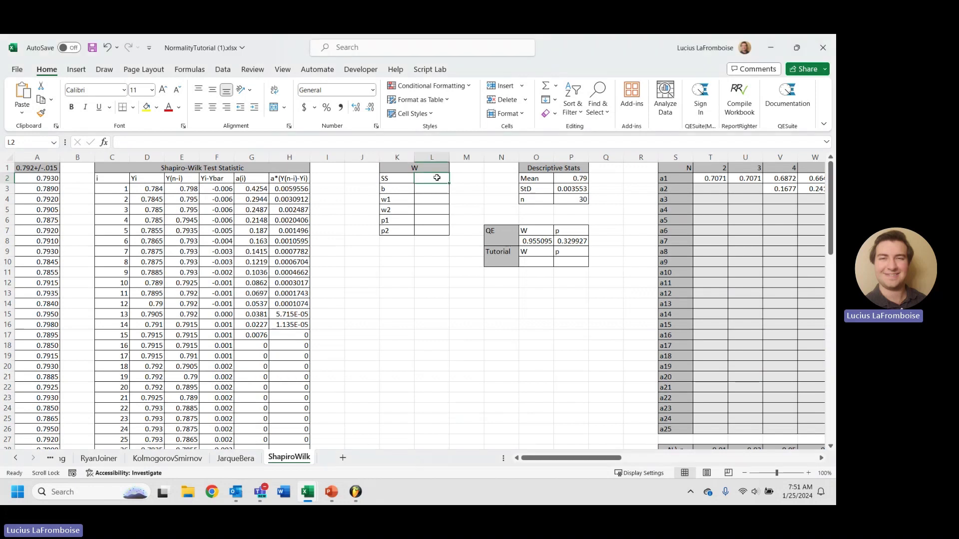
text(=SUMSQ()
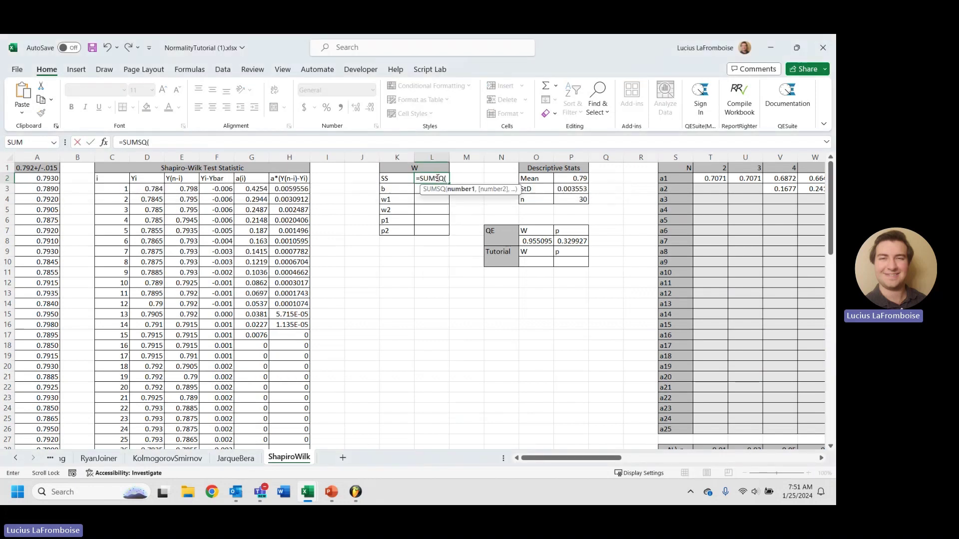
click(207, 191)
scroll(248, 313, down, 4)
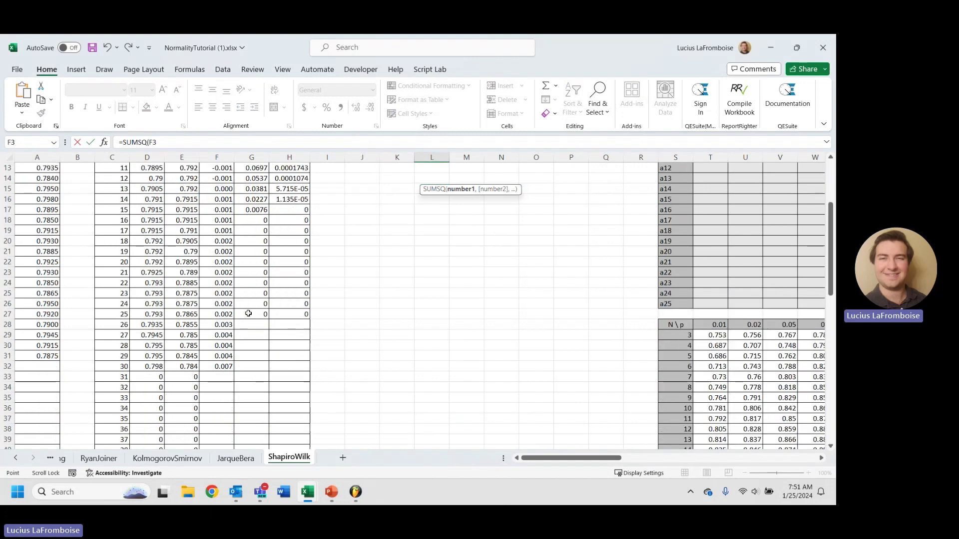
shift+click(222, 366)
scroll(220, 399, down, 7)
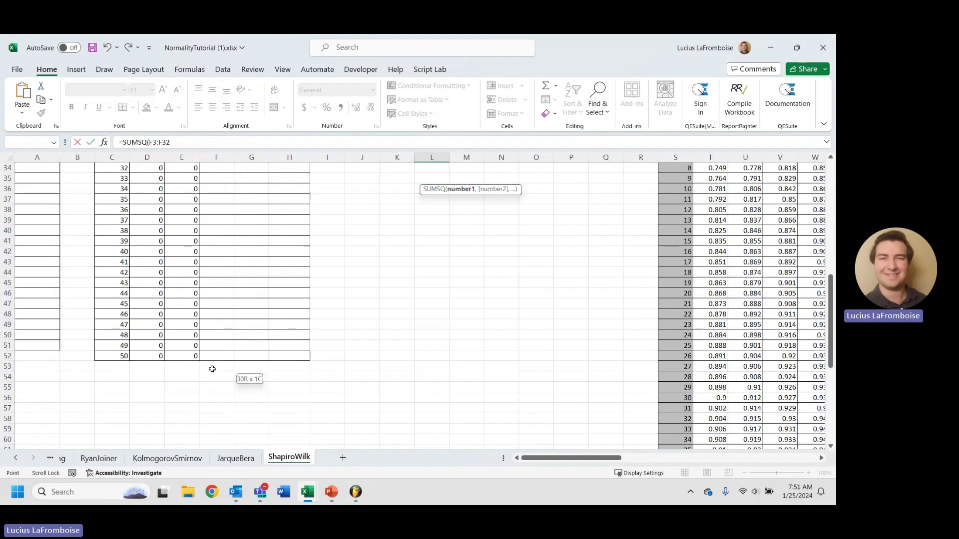
mouse_move(213, 369)
mouse_down()
mouse_move(214, 357)
mouse_move(221, 363)
mouse_up()
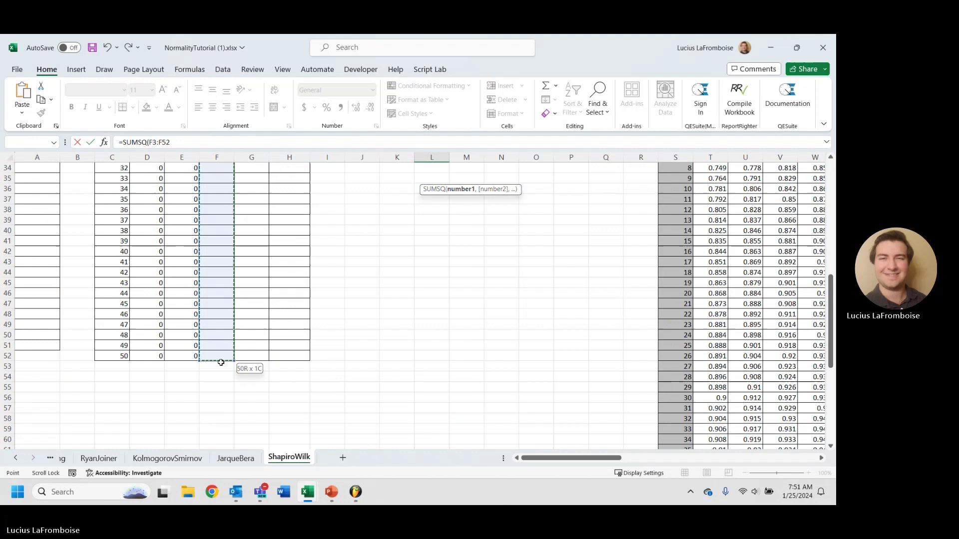
key(Return)
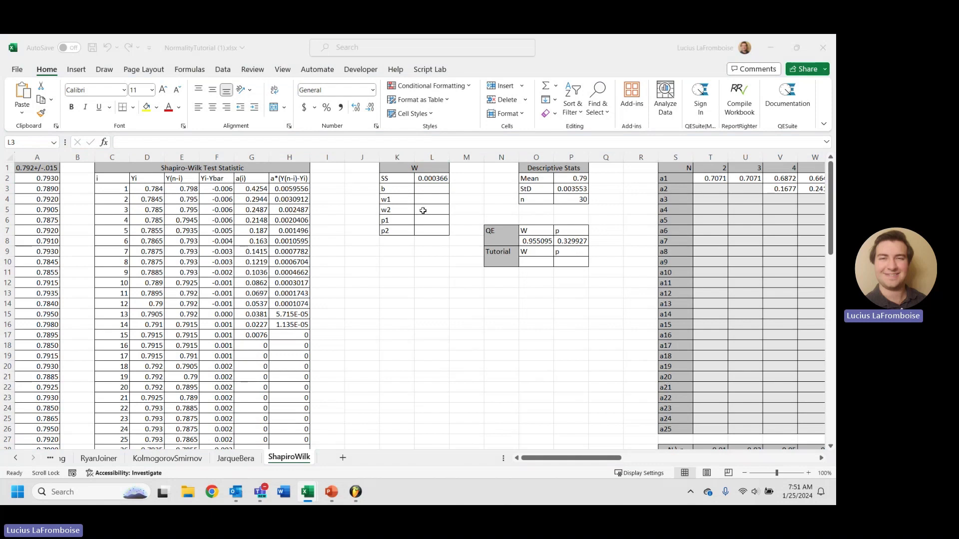
Compute b in L3 as =SUM(H3:H27), giving 0.018697
click(428, 192)
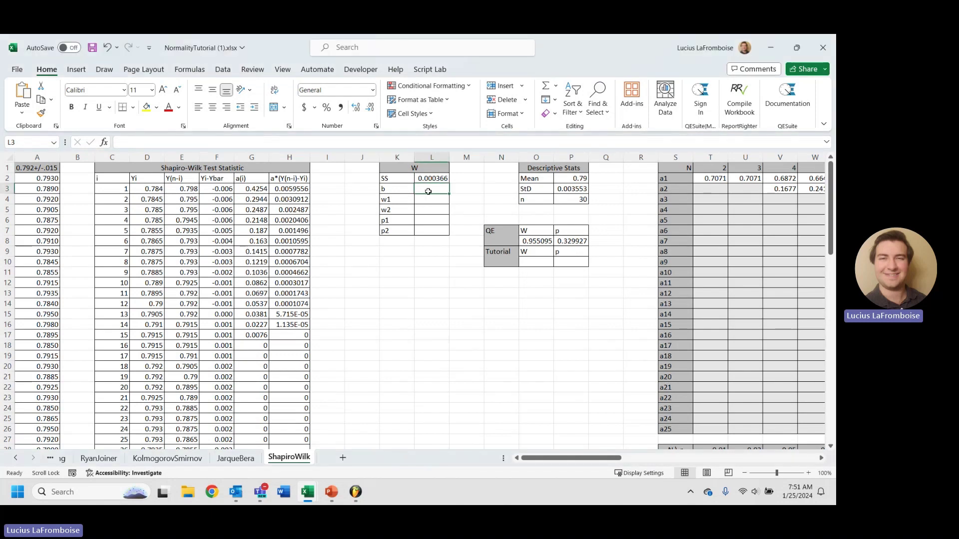
text(=SUM)
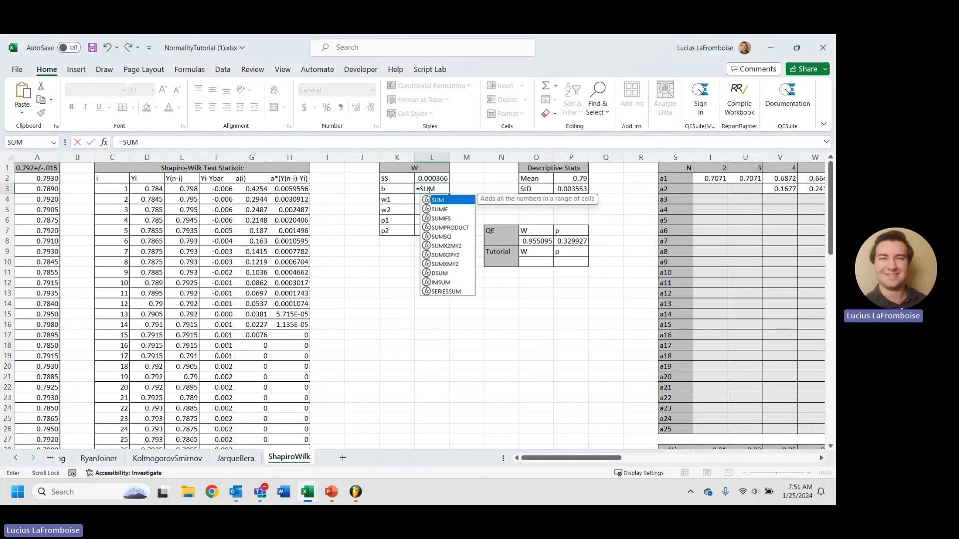
text(()
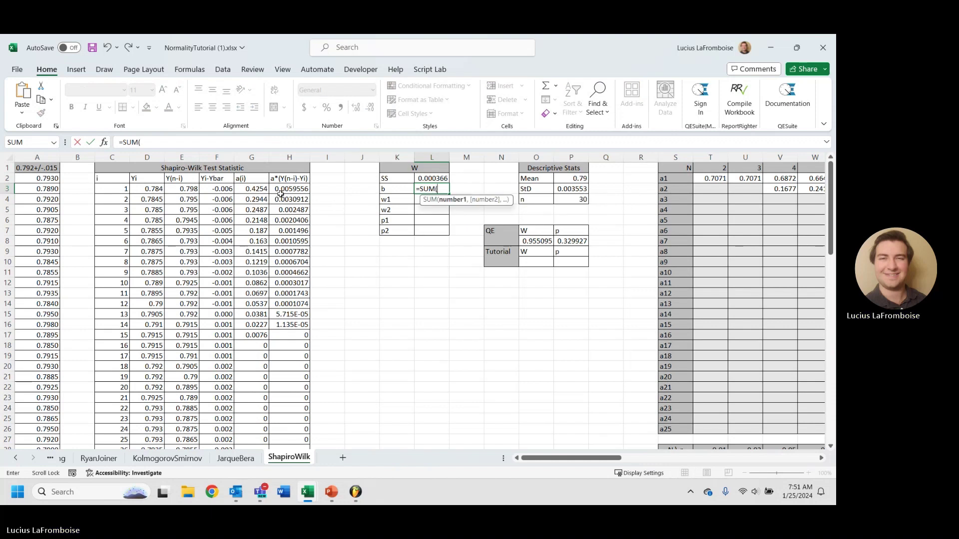
drag(283, 191, 299, 283)
scroll(295, 298, down, 5)
scroll(299, 284, up, 5)
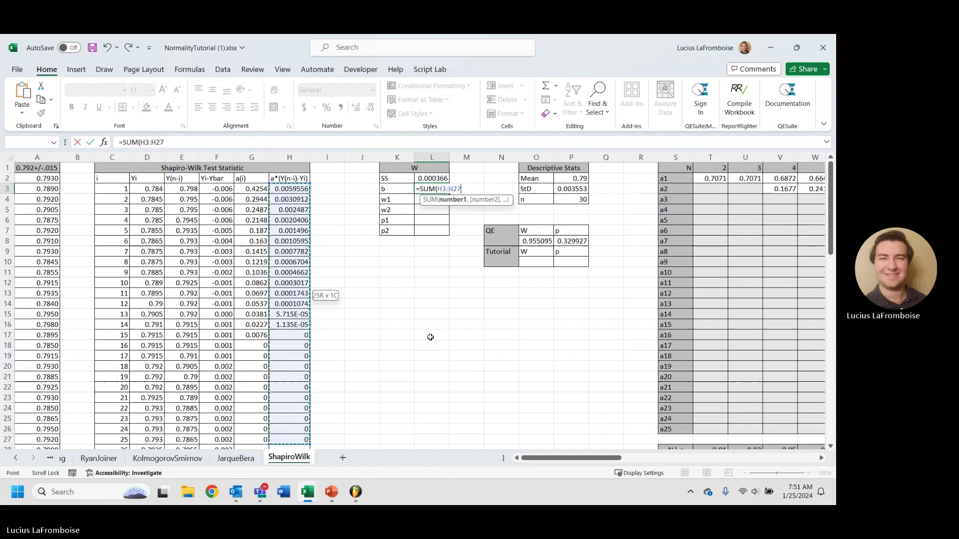
text(()
key(Return)
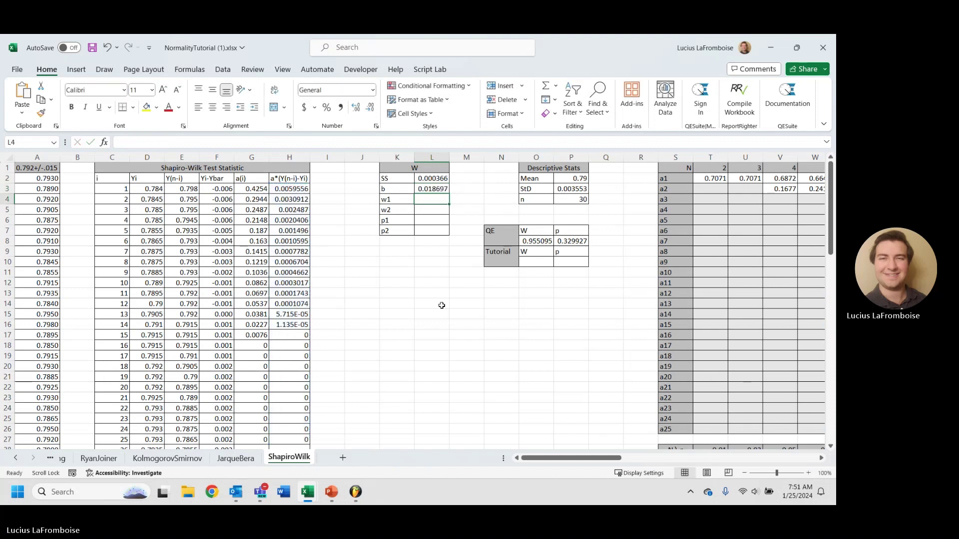
click(901, 310)
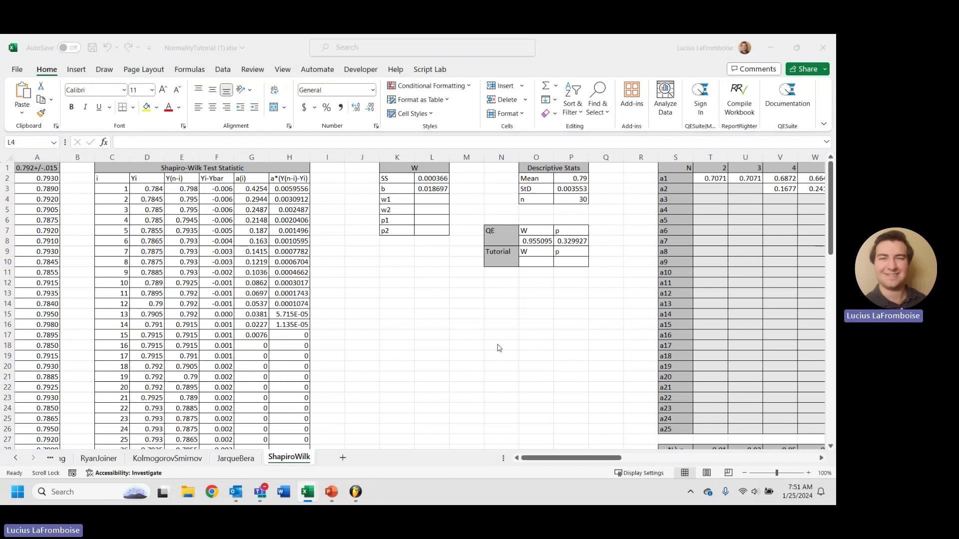
Enter =POWER(L3,2)/L2 in O10, giving a Tutorial W of 0.955095
click(532, 261)
text(=)
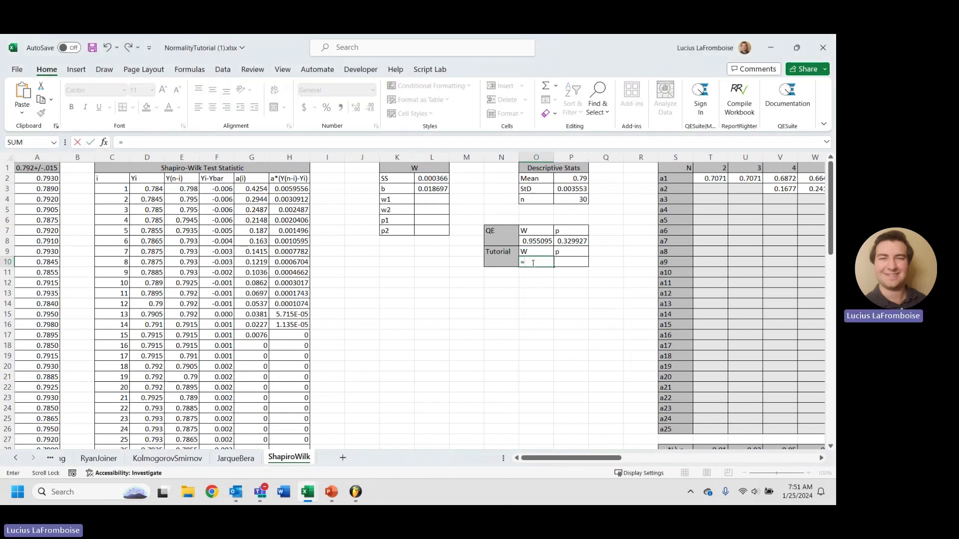
text(POWER()
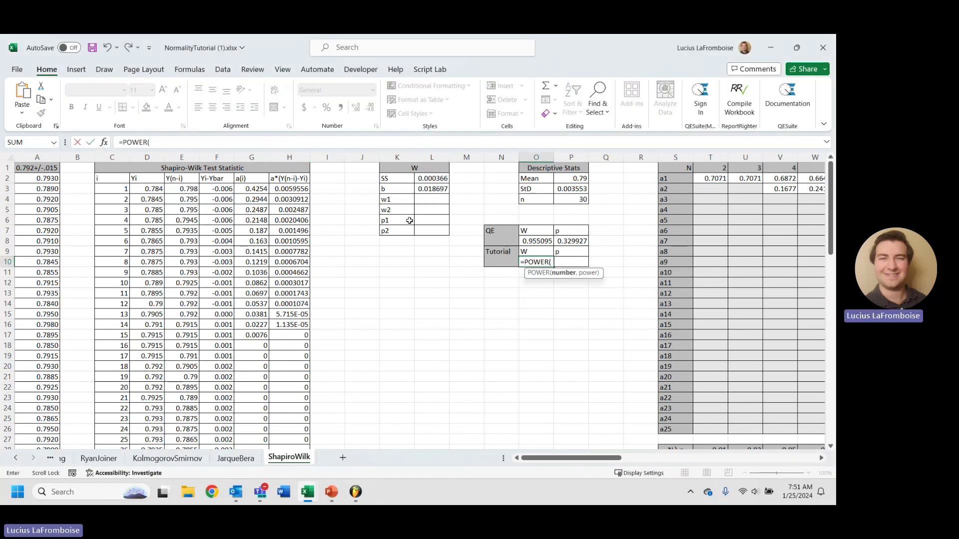
click(420, 189)
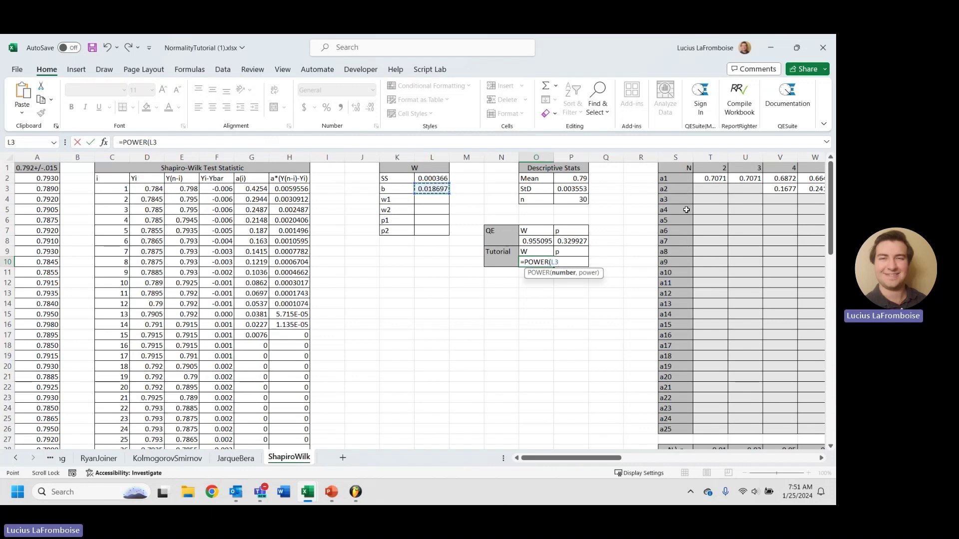
text(,2)/)
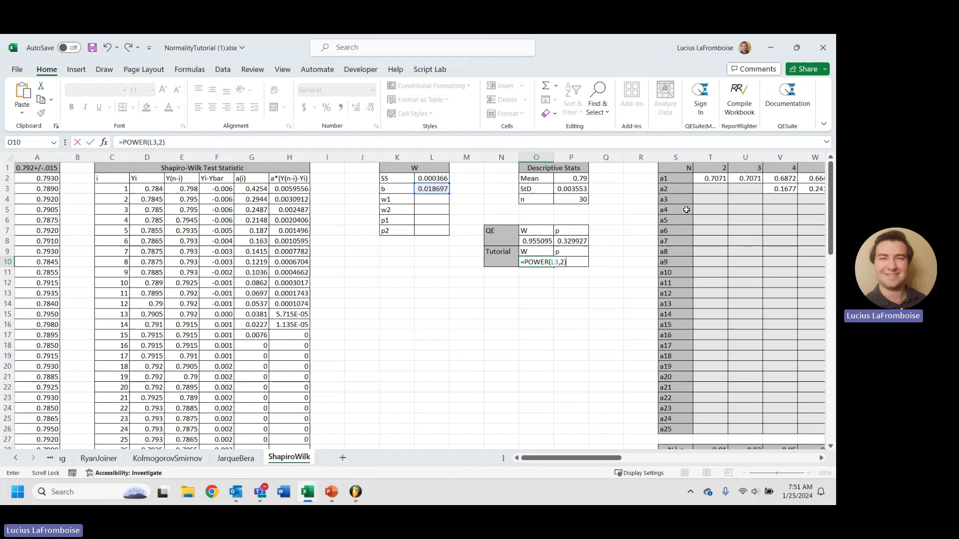
click(438, 181)
key(Return)
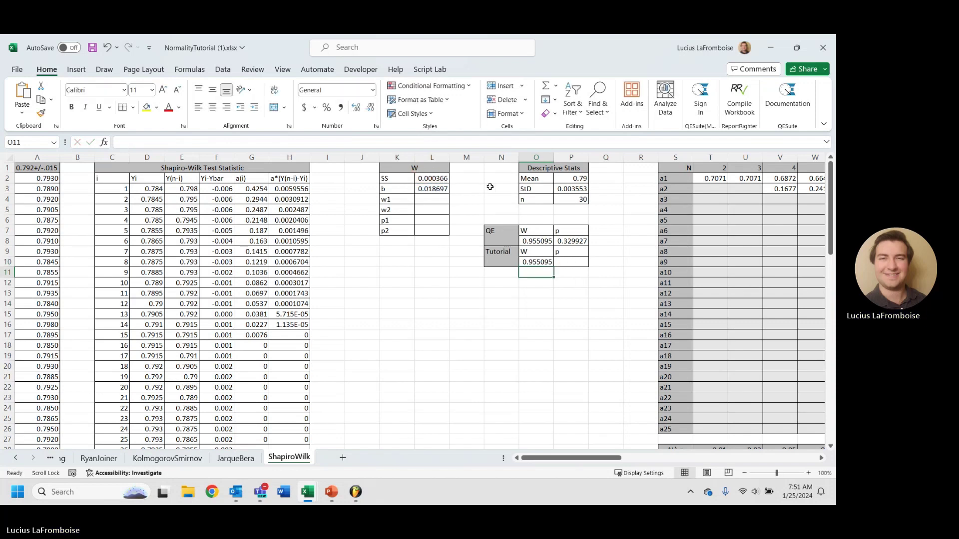
click(542, 261)
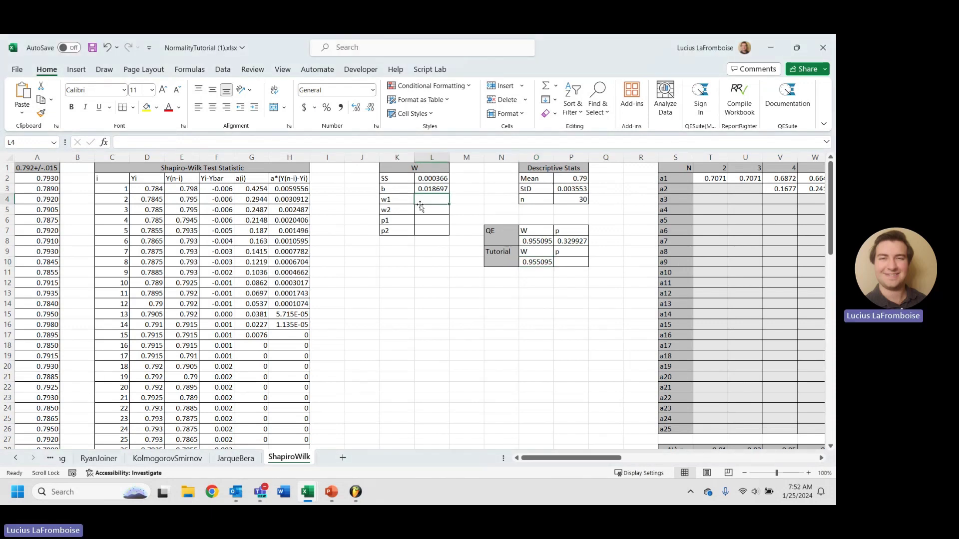
Check the empty p1 and p2 cells and scroll over to the critical-value table
click(428, 220)
click(428, 232)
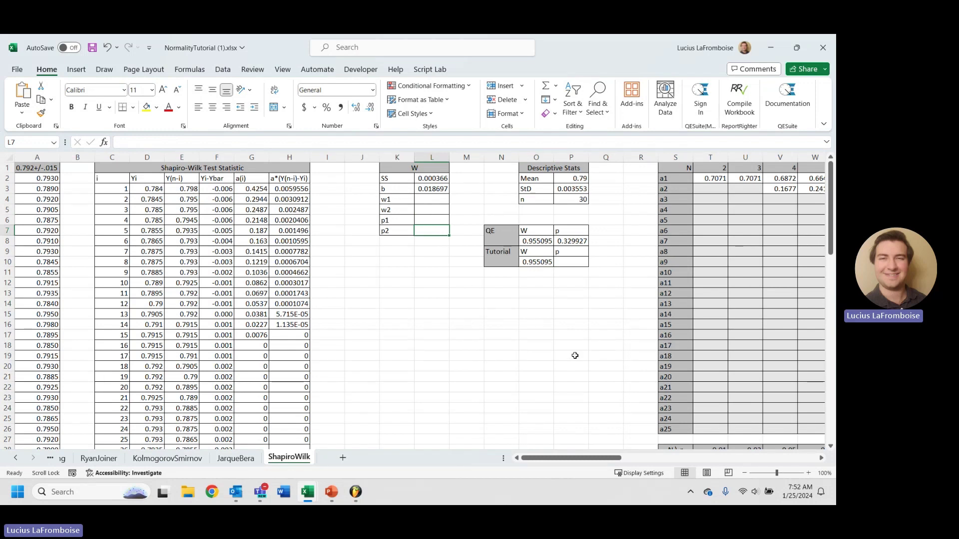
scroll(578, 355, down, 11)
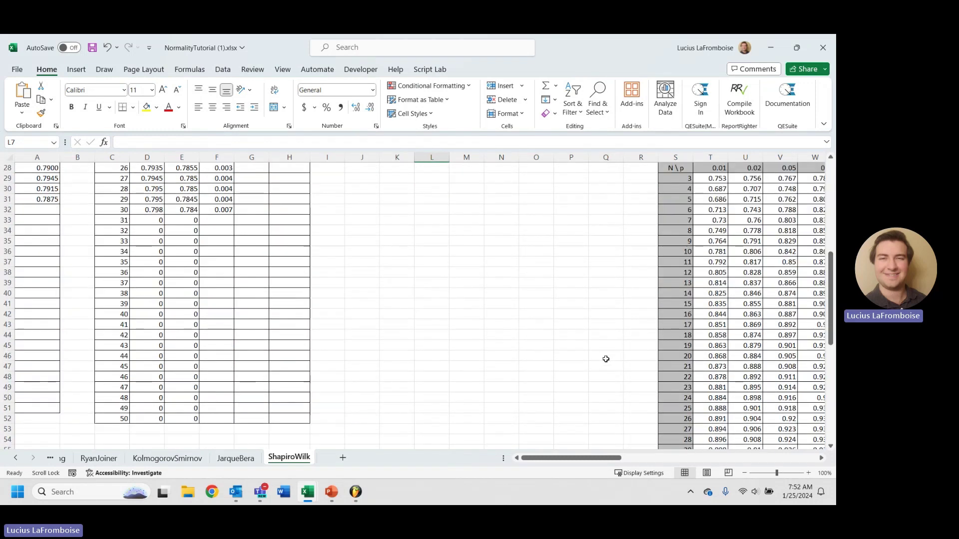
drag(601, 458, 648, 458)
scroll(500, 300, up, 2)
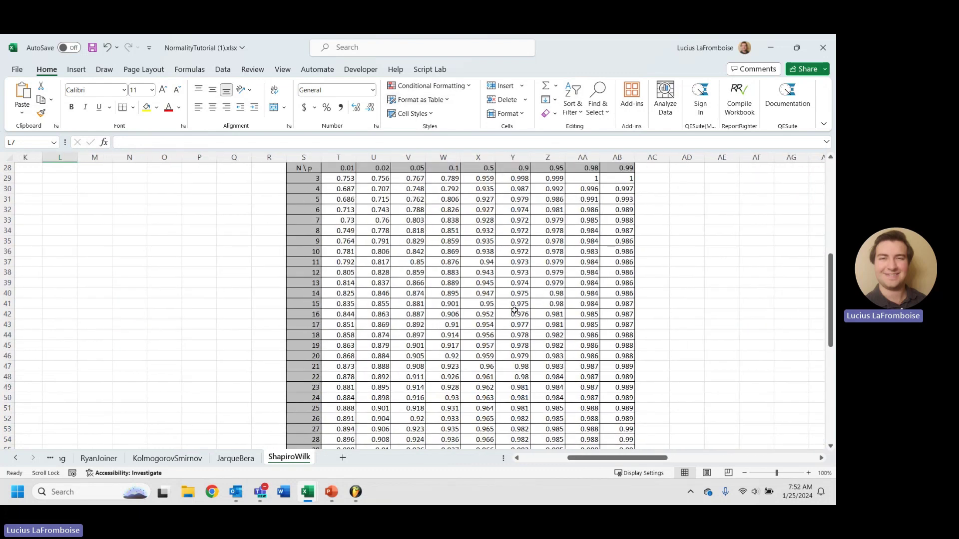
scroll(495, 310, down, 7)
scroll(505, 342, down, 5)
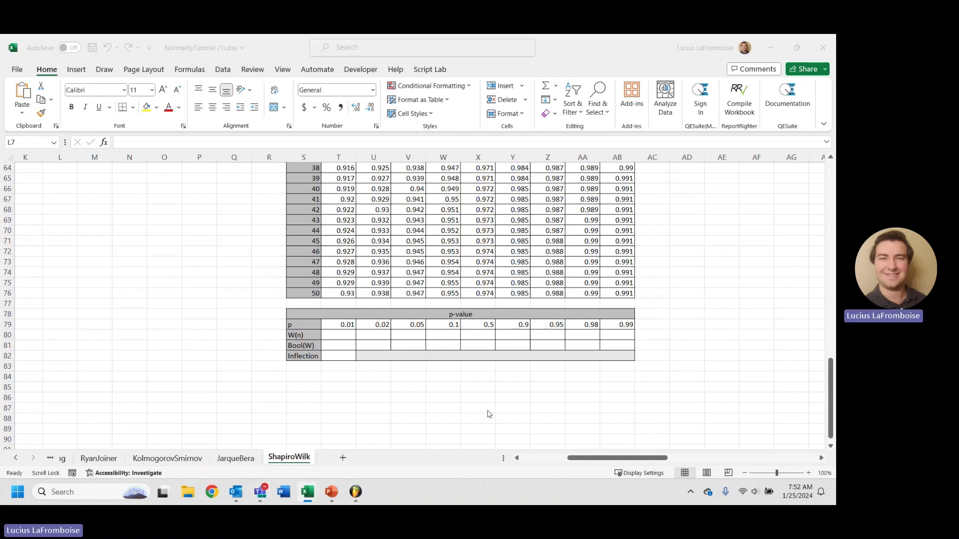
click(342, 333)
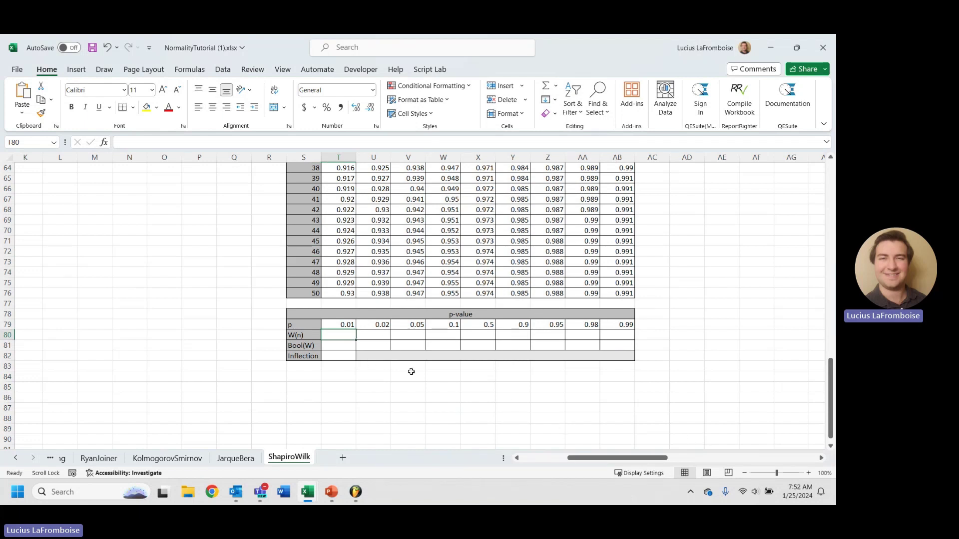
scroll(312, 233, up, 6)
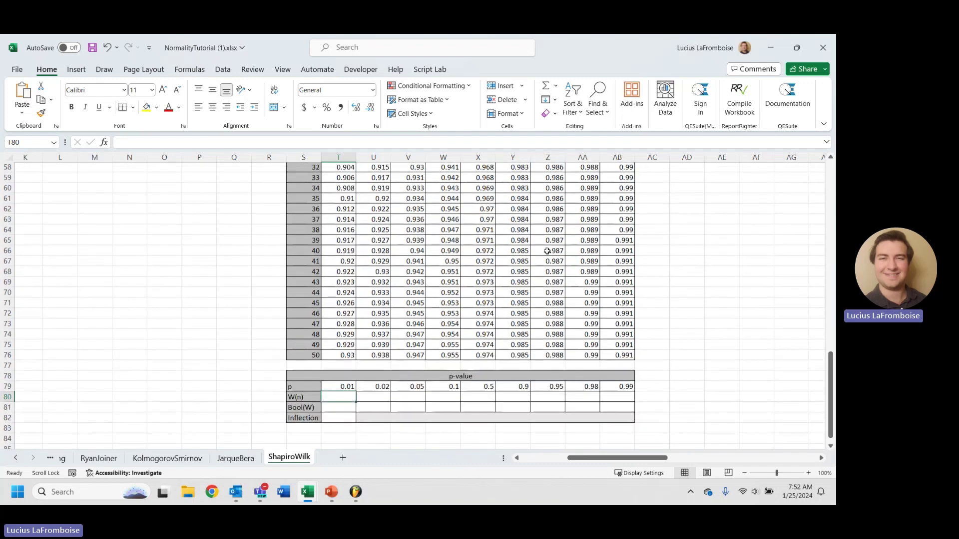
scroll(312, 234, up, 7)
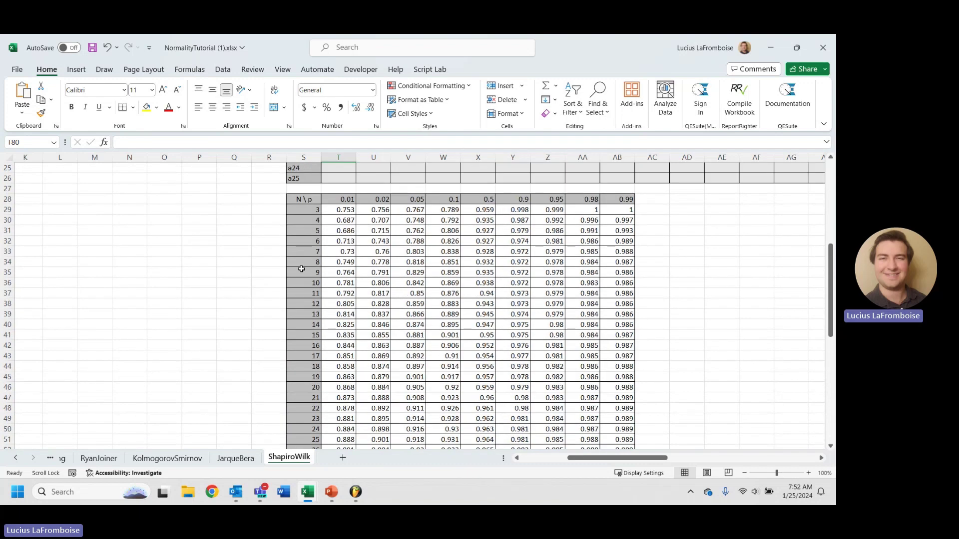
scroll(303, 300, down, 2)
scroll(298, 316, down, 10)
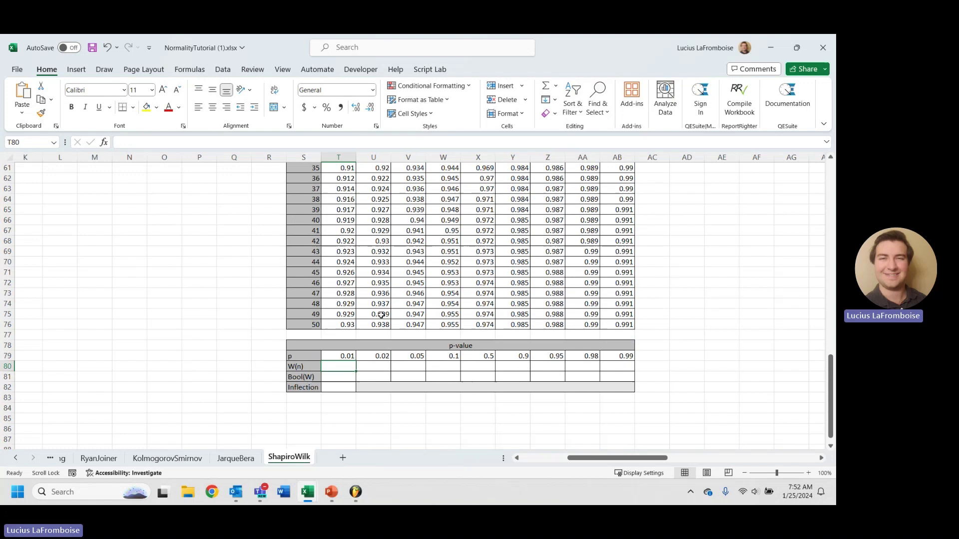
Enter =INDEX(T29:AB76,P4-2,) in T80 to look up the critical W values
text(=INDEX()
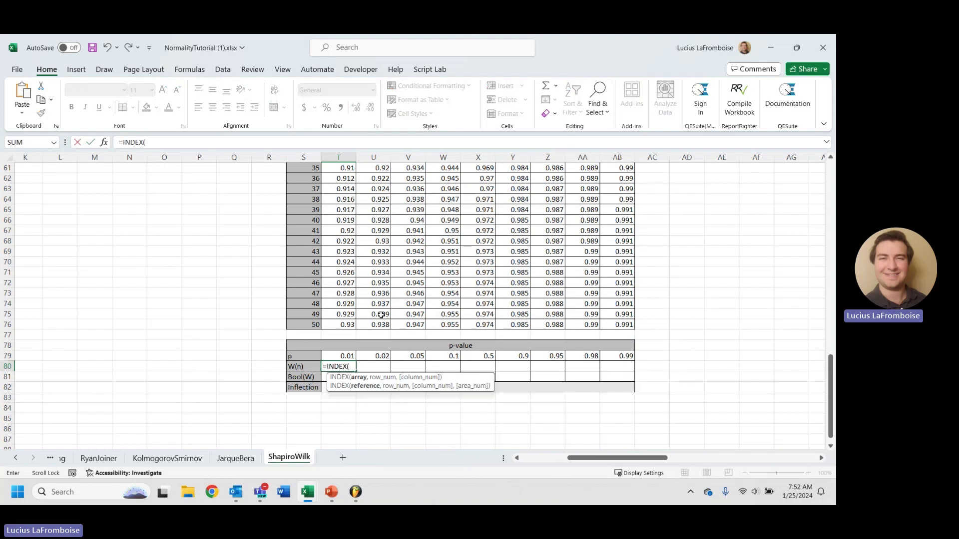
scroll(347, 211, up, 8)
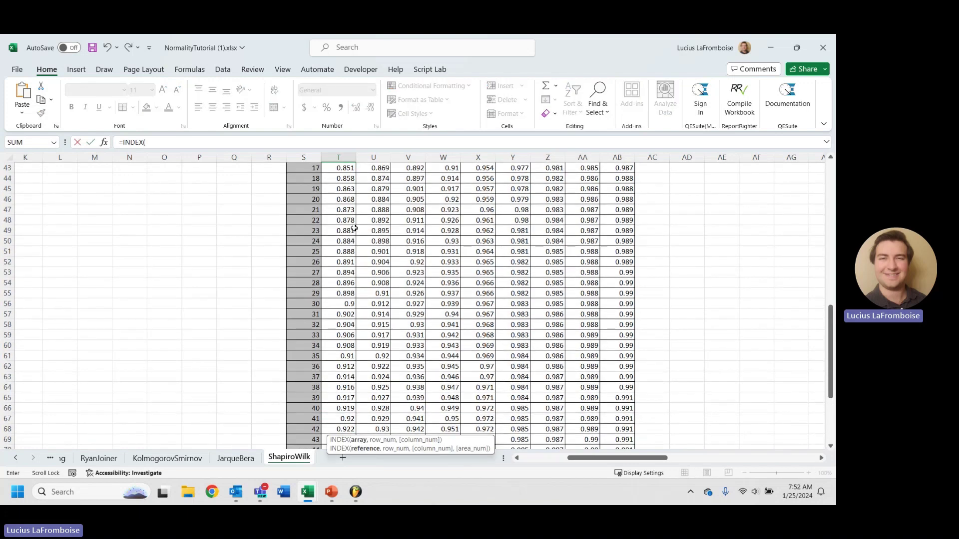
scroll(347, 211, up, 3)
drag(339, 178, 619, 429)
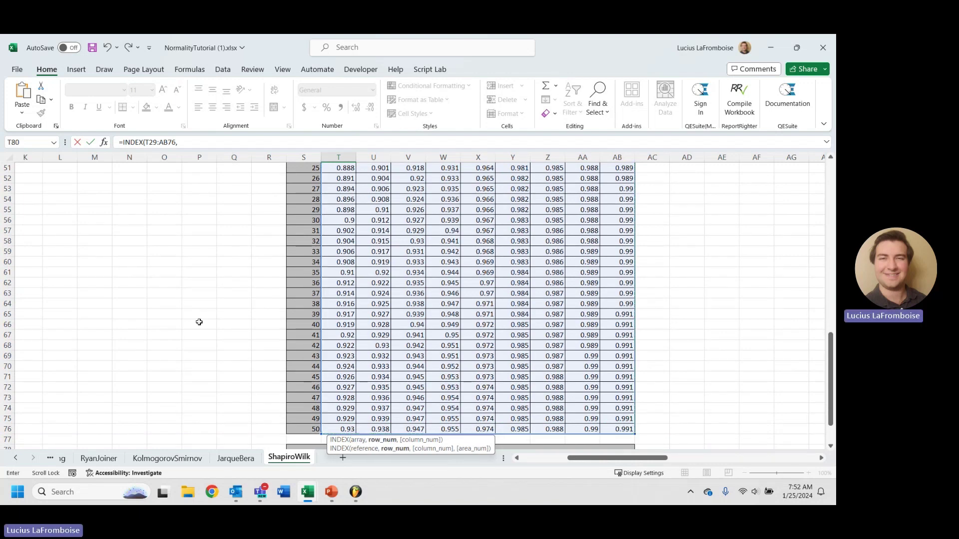
text(,)
scroll(381, 389, down, 1)
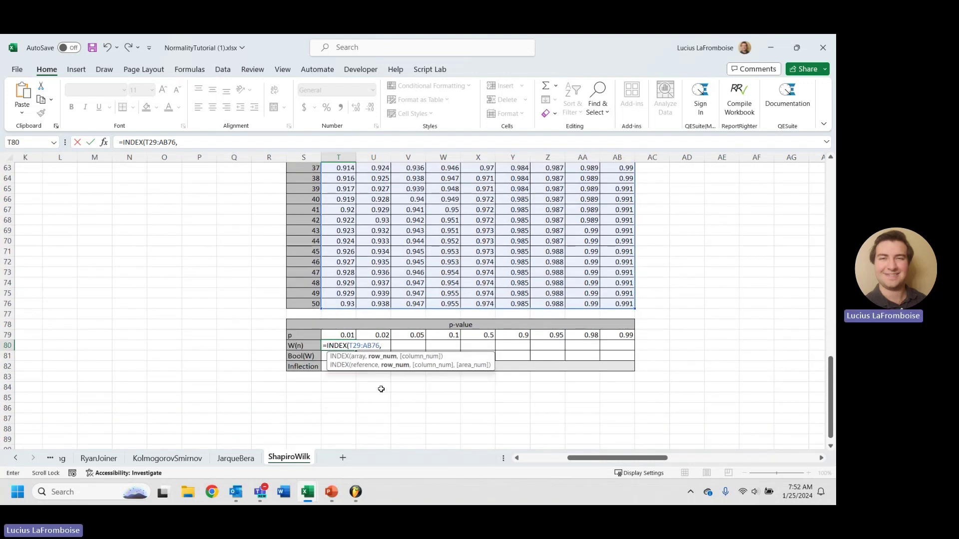
scroll(121, 369, up, 20)
click(192, 180)
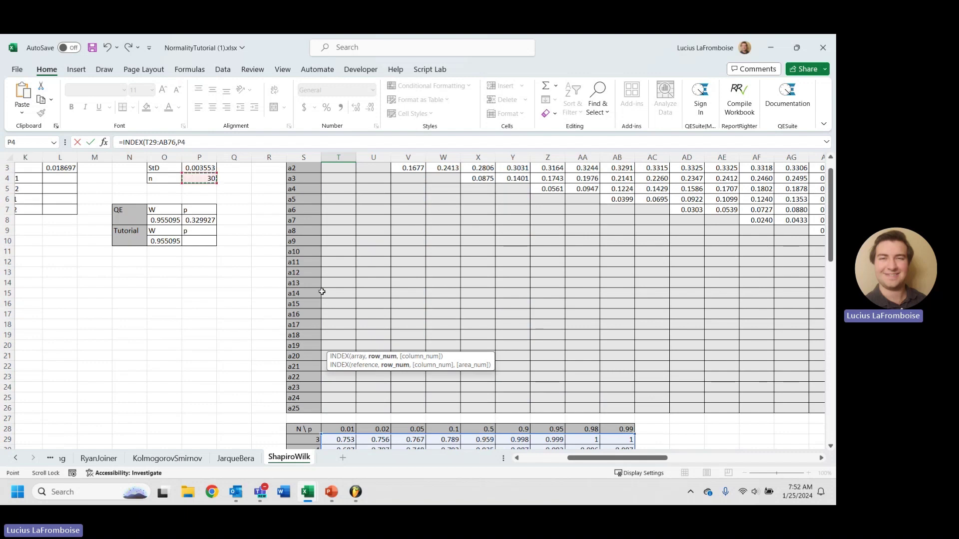
scroll(320, 289, down, 7)
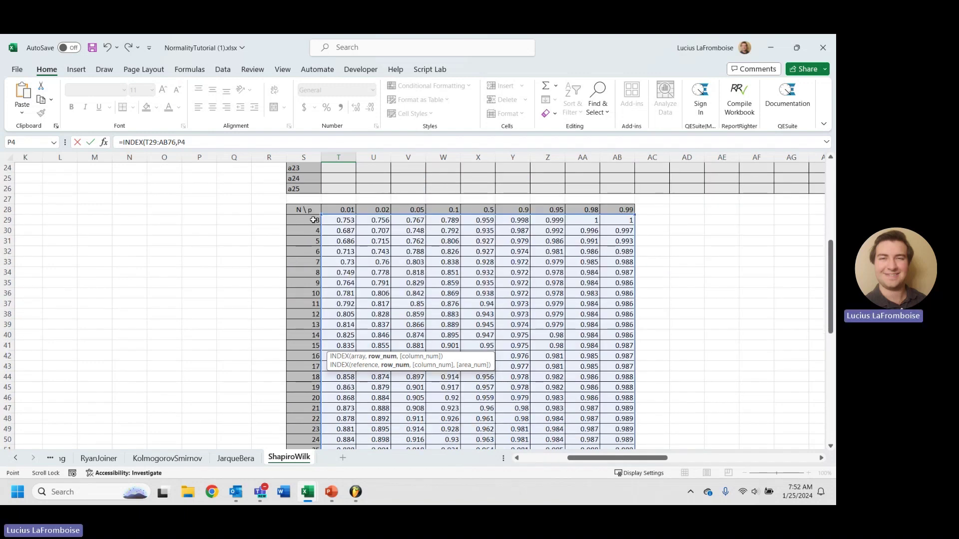
scroll(318, 224, down, 14)
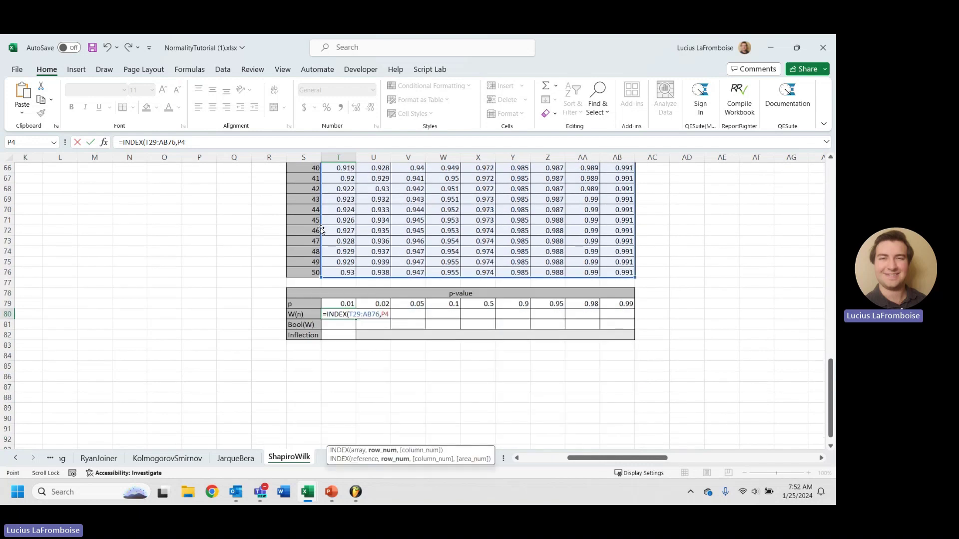
scroll(321, 230, down, 1)
text(-)
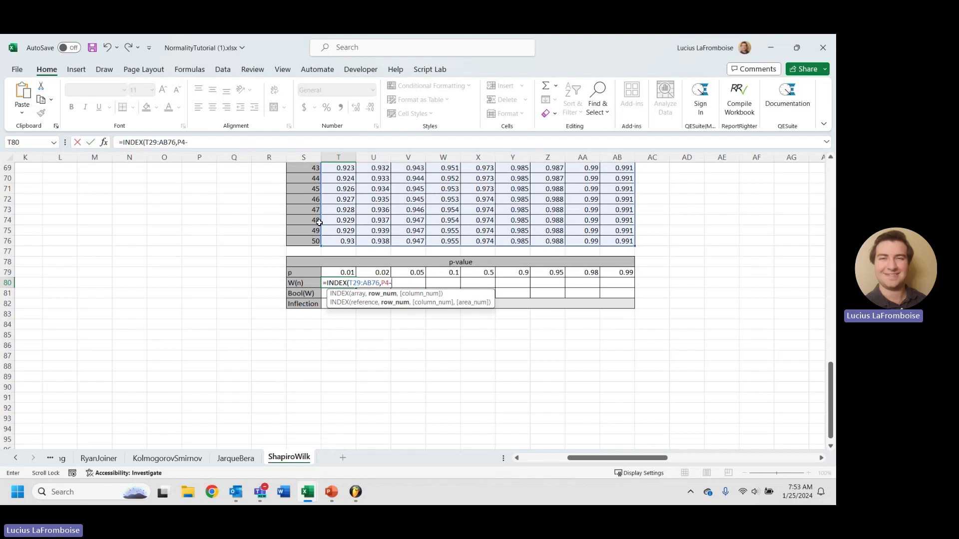
text(2,)
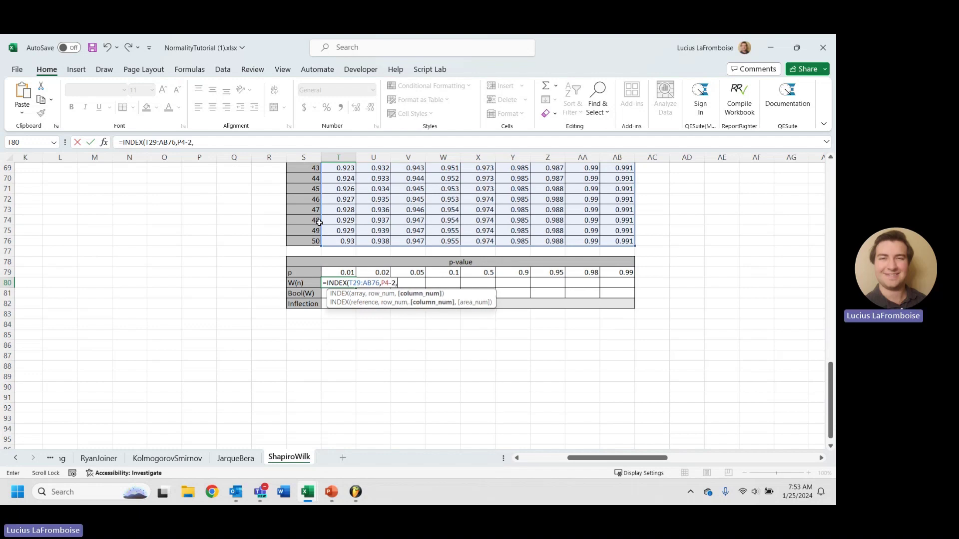
key(BackSpace)
text())
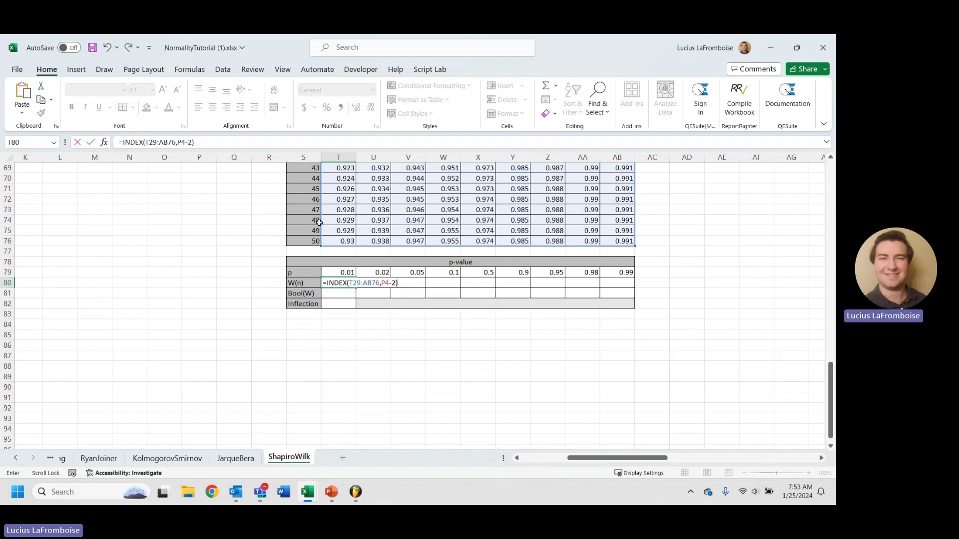
key(Return)
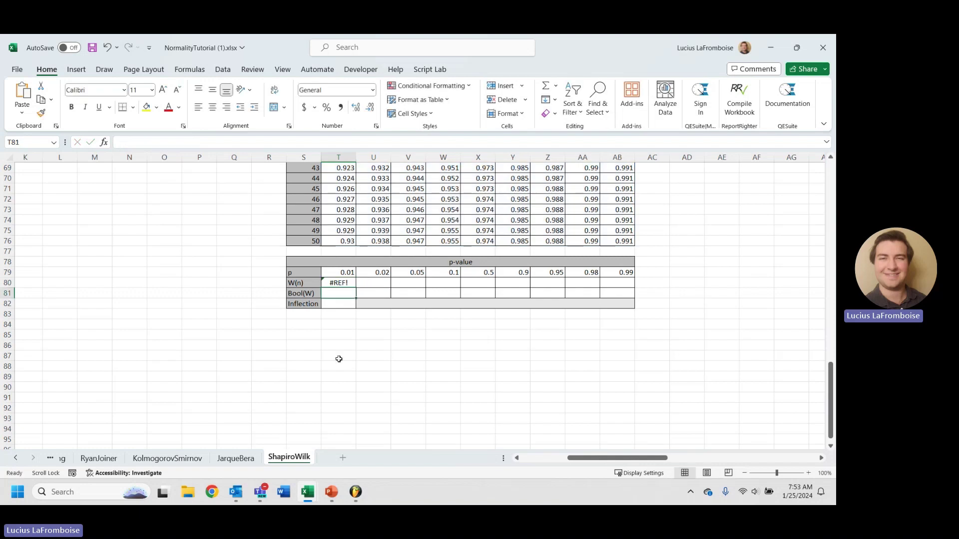
Fix the W(n) lookup formula by removing the stray T87 reference, clearing the #REF! error
click(338, 282)
click(178, 143)
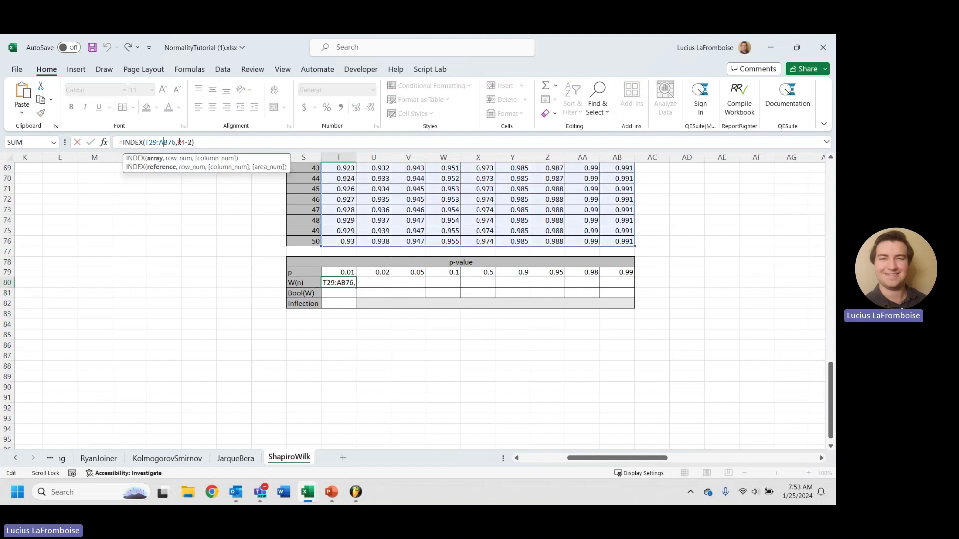
scroll(253, 197, up, 8)
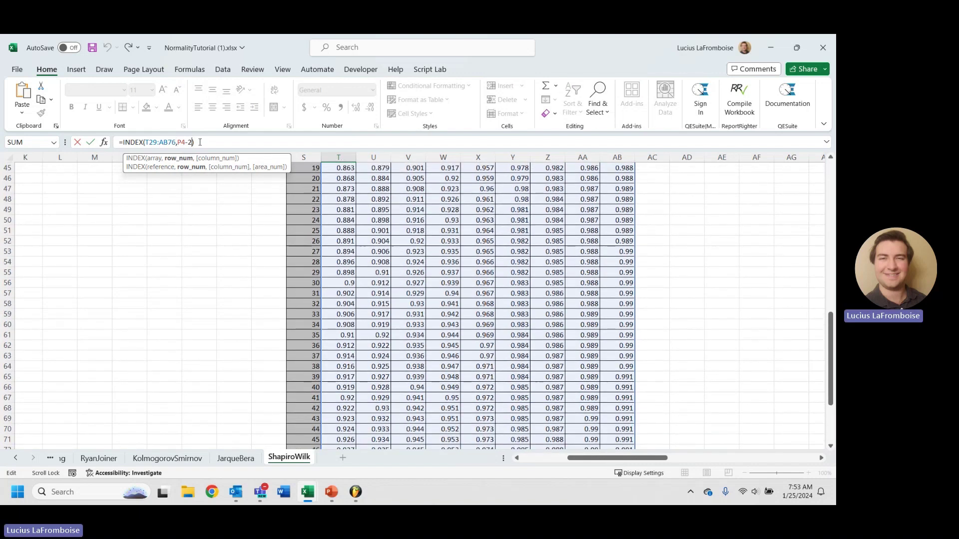
key(Return)
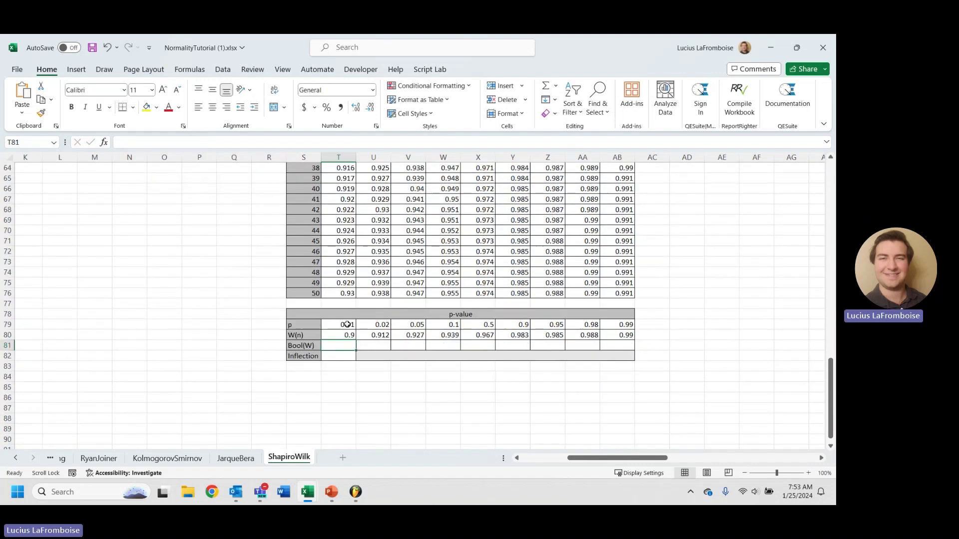
click(347, 335)
click(194, 143)
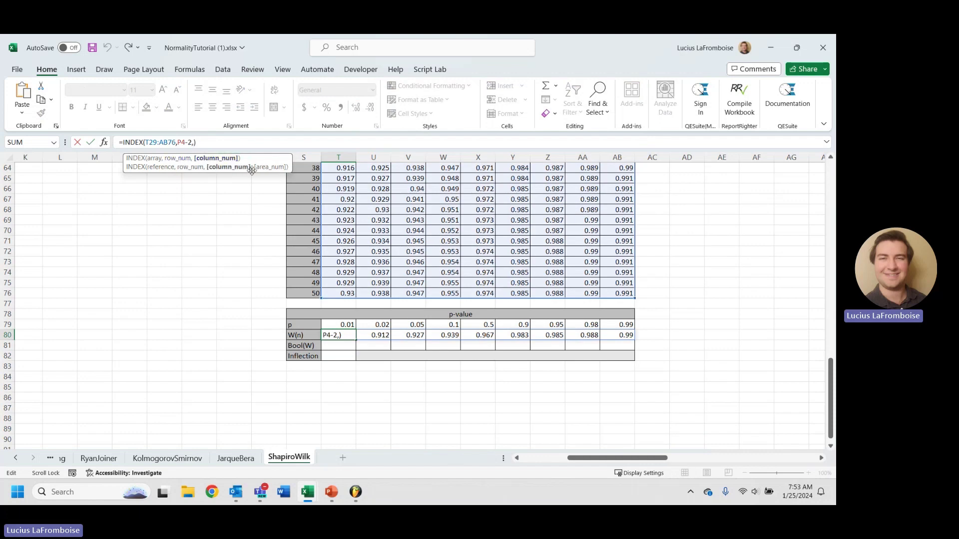
click(344, 409)
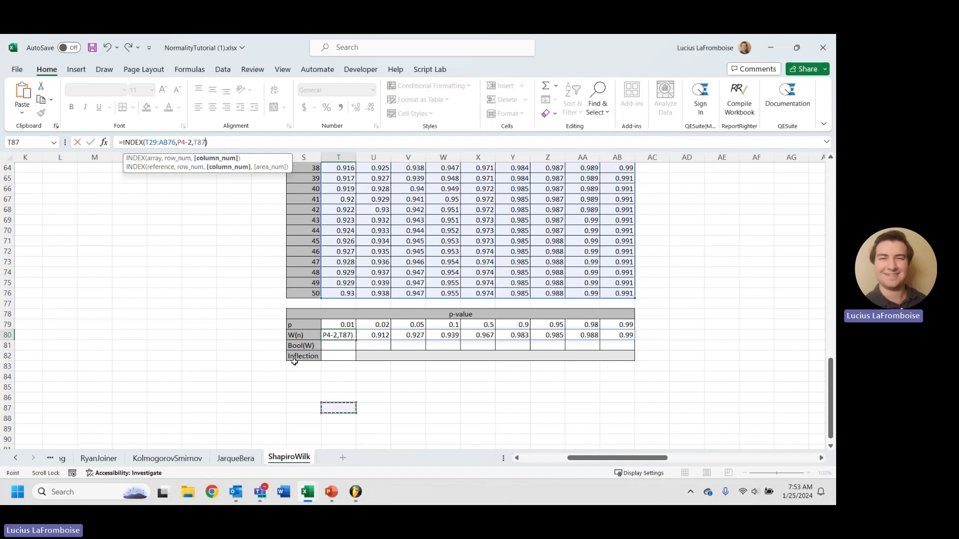
key(BackSpace)
key(BackSpace)
key(BackSpace)
key(Return)
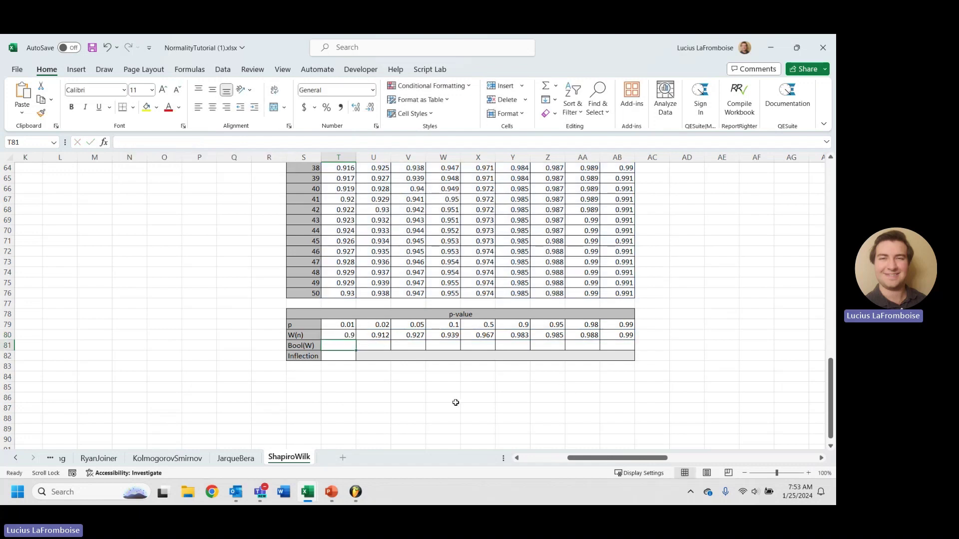
scroll(456, 402, up, 3)
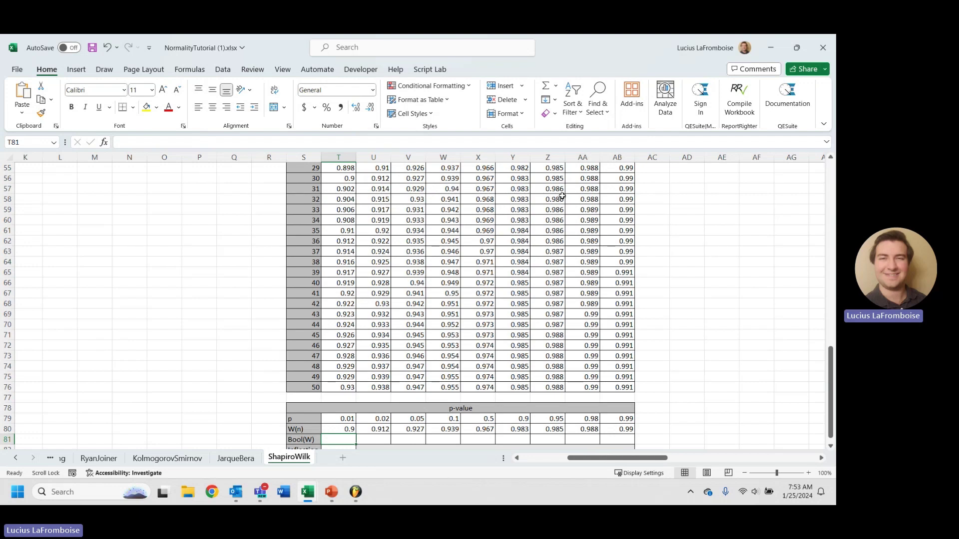
scroll(504, 253, down, 2)
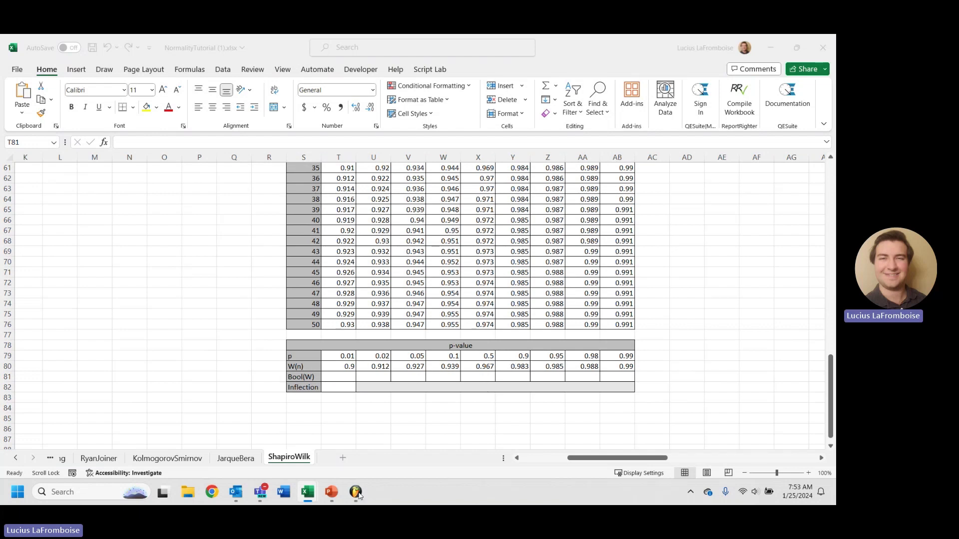
Enter =T80<$O$10 in T81 to test the first critical W against the computed W
click(345, 377)
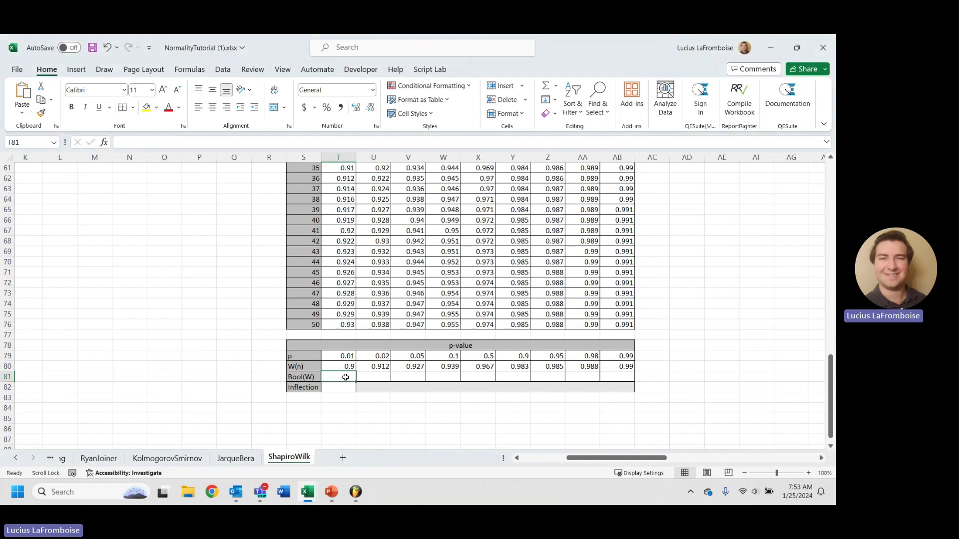
text(=)
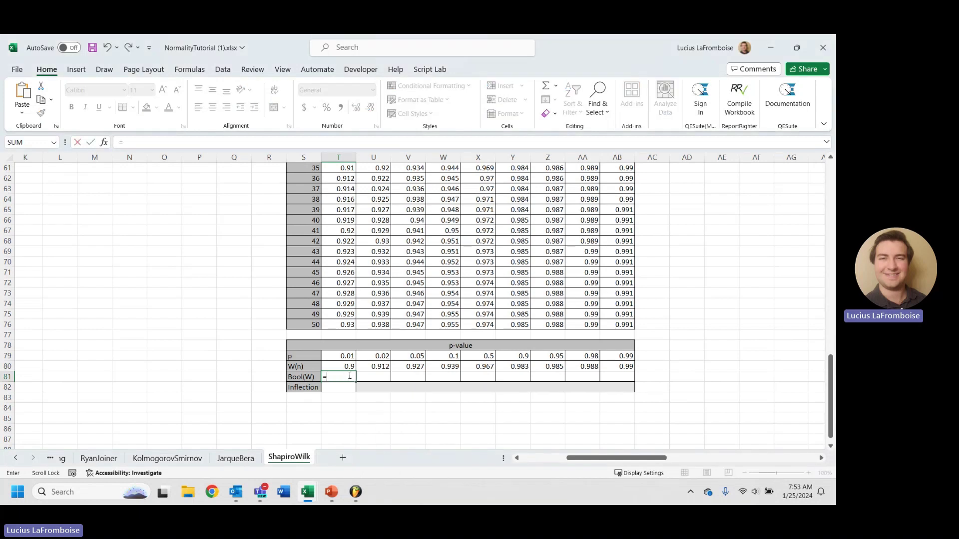
click(344, 366)
text(>)
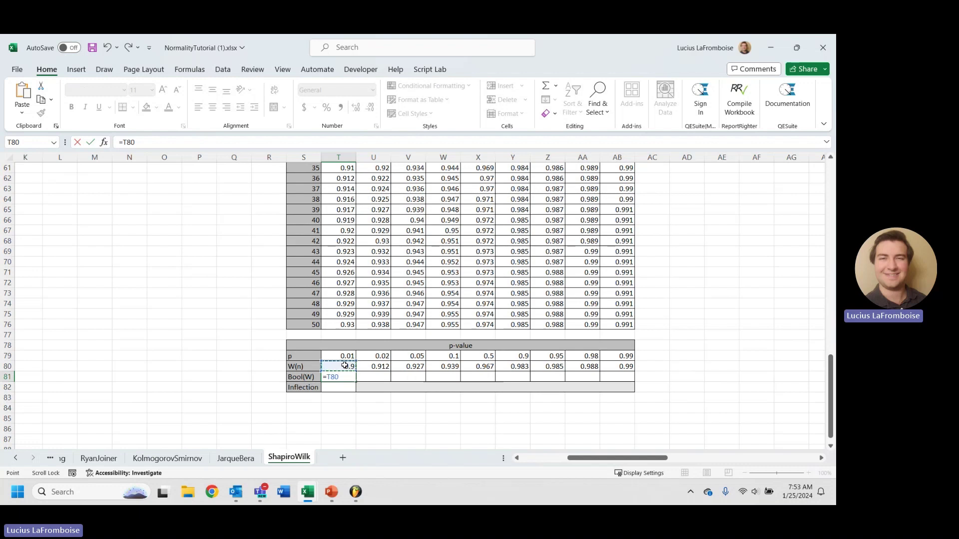
key(BackSpace)
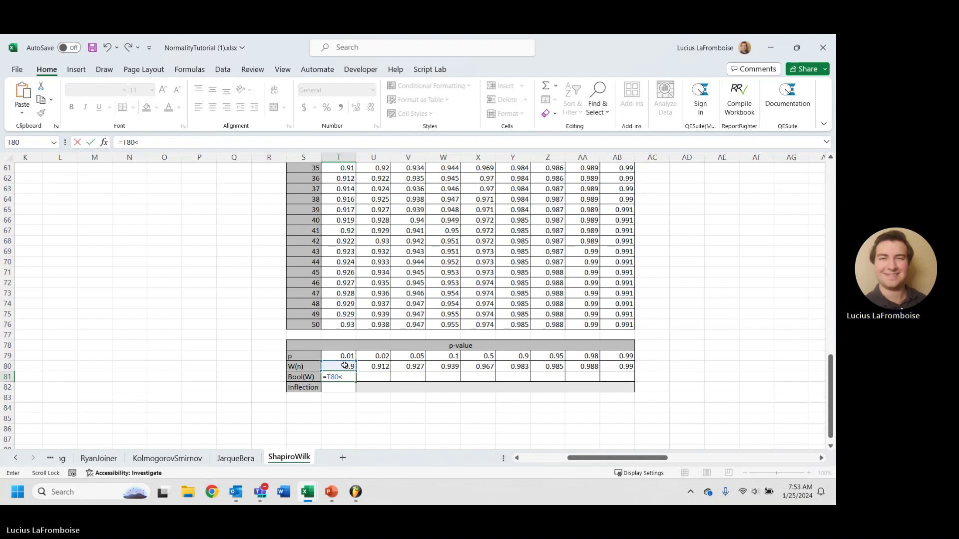
text(<)
scroll(261, 330, up, 20)
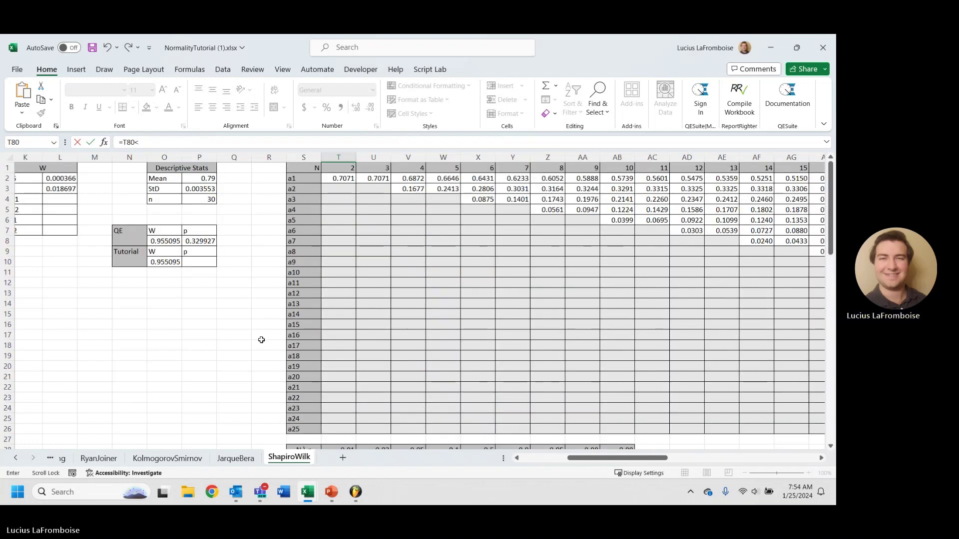
click(163, 264)
scroll(242, 294, down, 16)
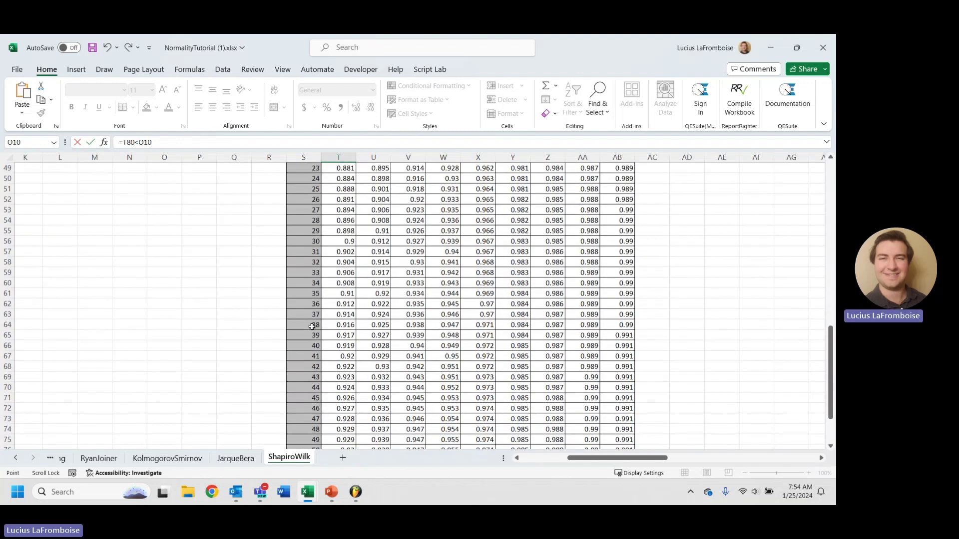
scroll(312, 326, down, 6)
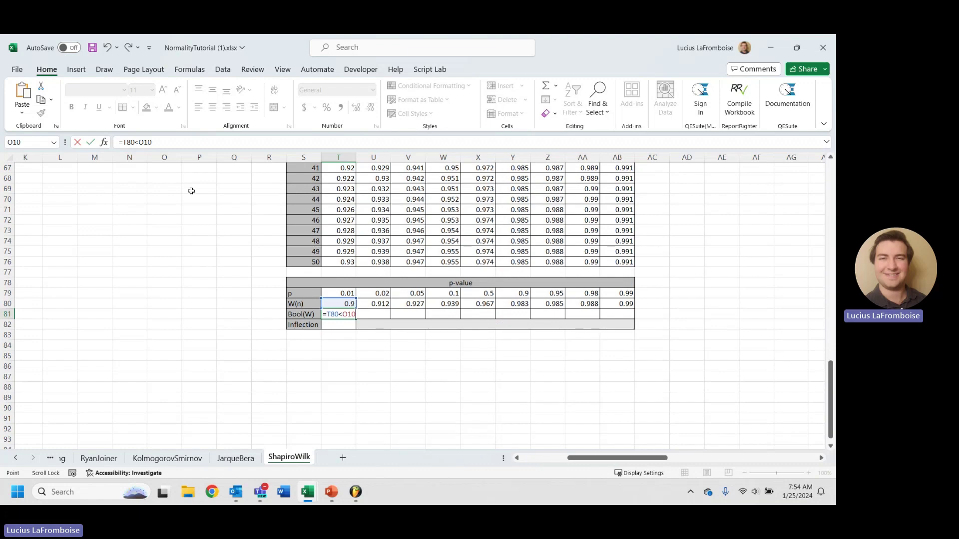
key(F4)
key(Return)
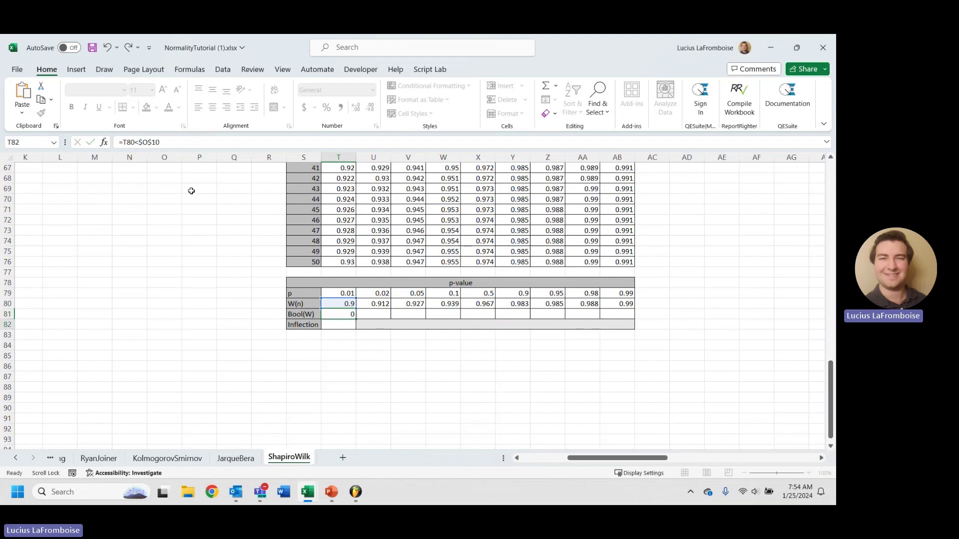
Copy the comparison across to AB81, giving four TRUE then five FALSE
click(351, 316)
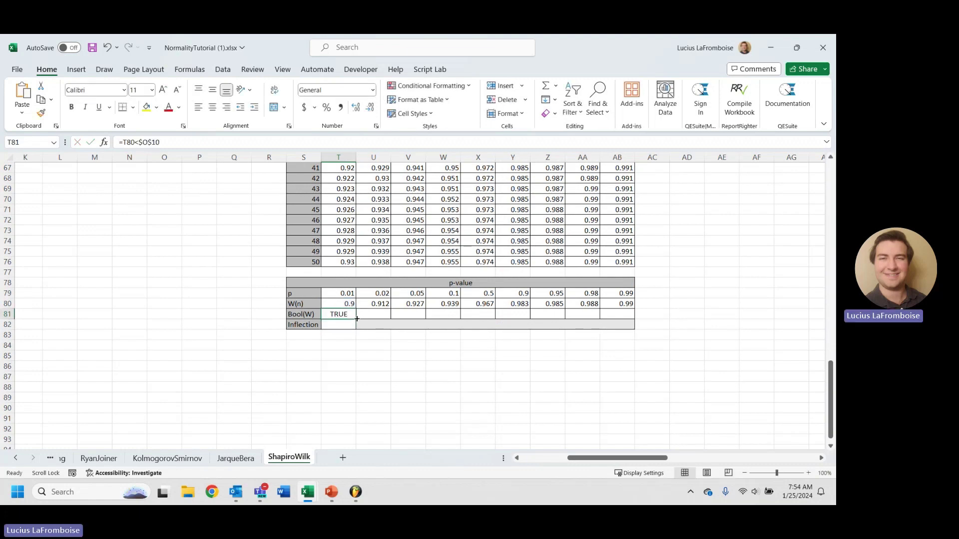
drag(357, 319, 620, 317)
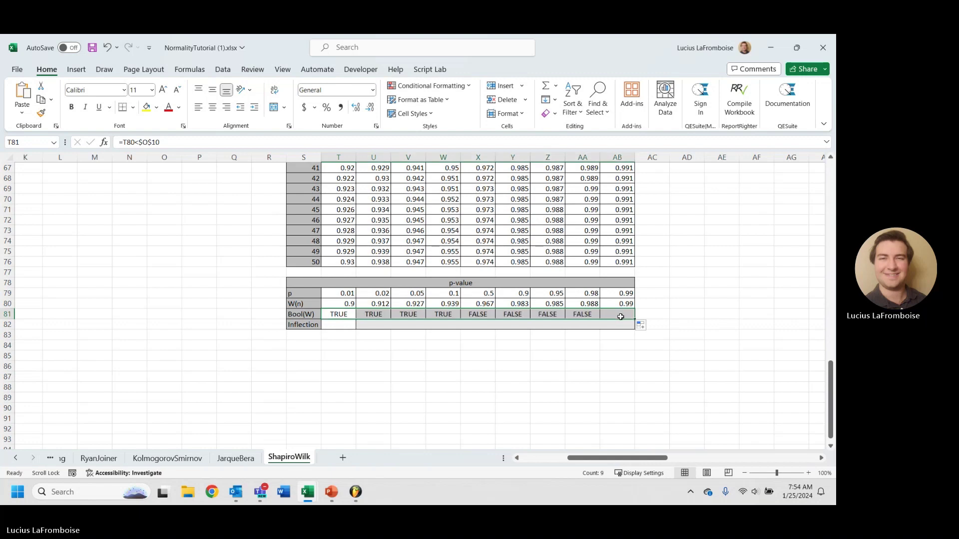
click(448, 315)
click(447, 303)
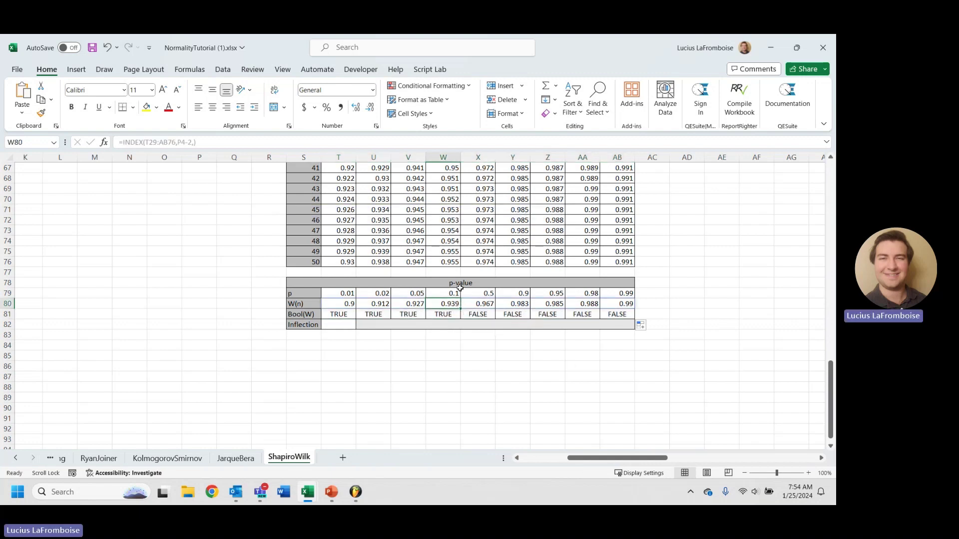
click(343, 326)
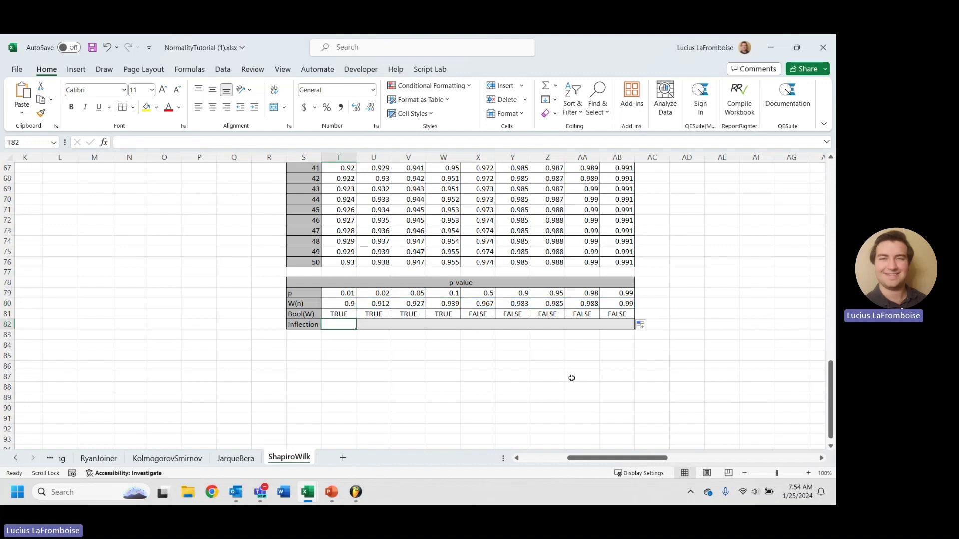
Enter =COUNTIF(T81:AB81,"=TRUE") in T82, returning 4
text(=)
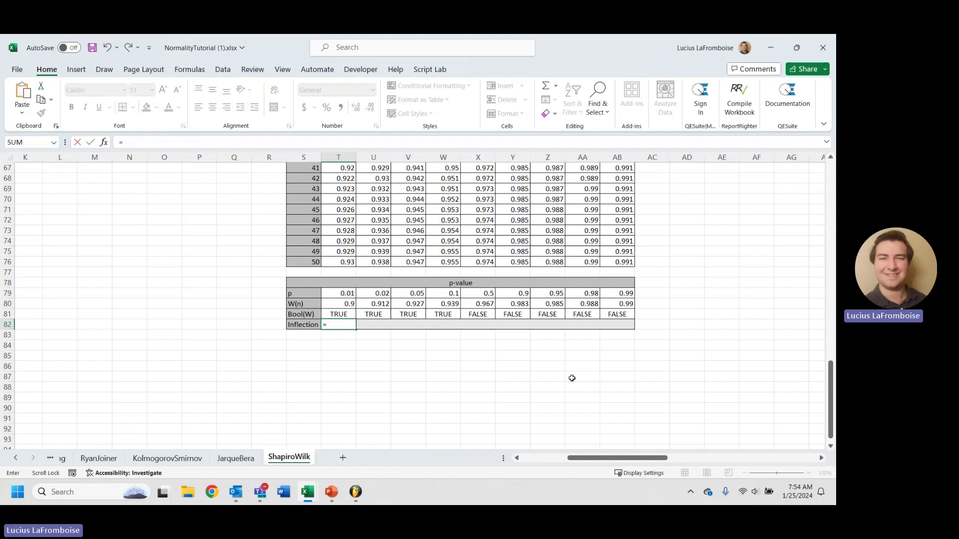
text(COUNTIF)
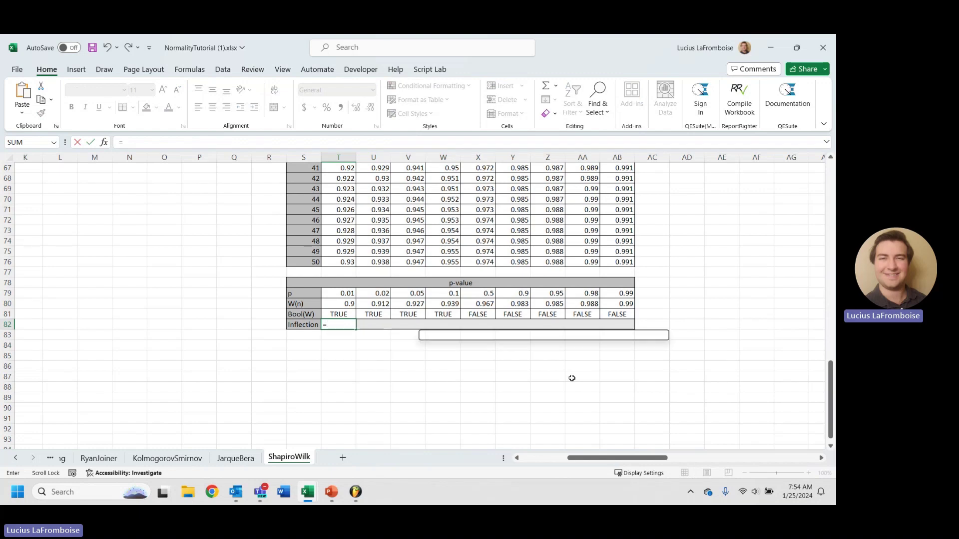
text(()
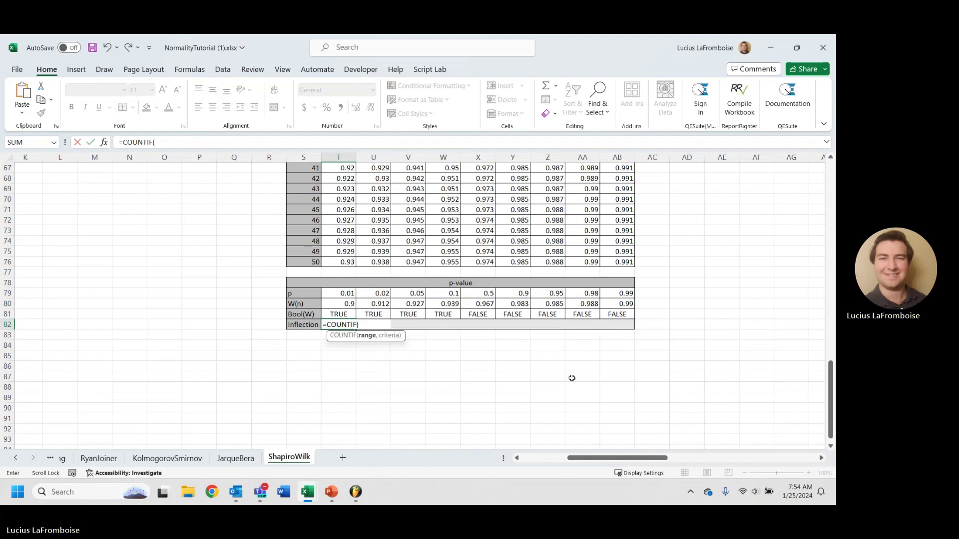
drag(338, 313, 609, 315)
text(, ")
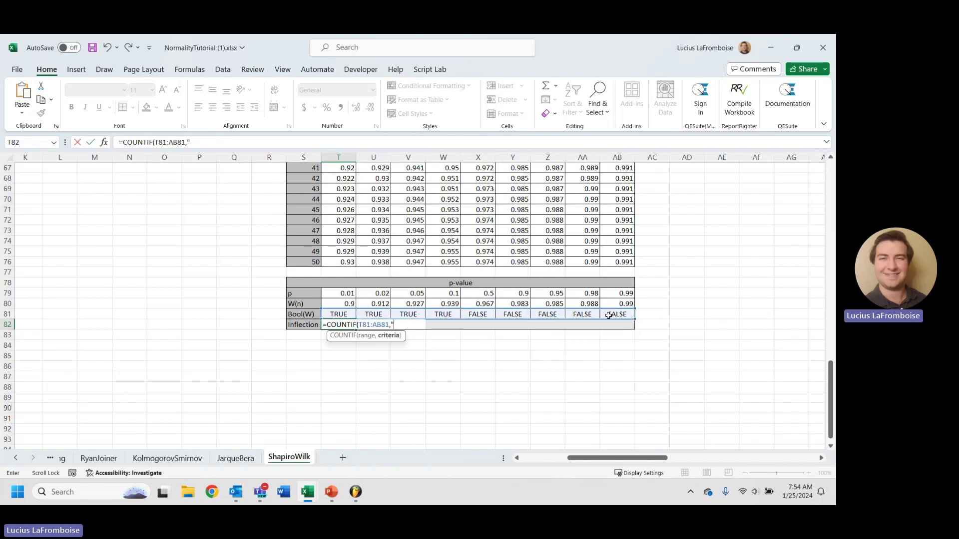
text(=TRUE)
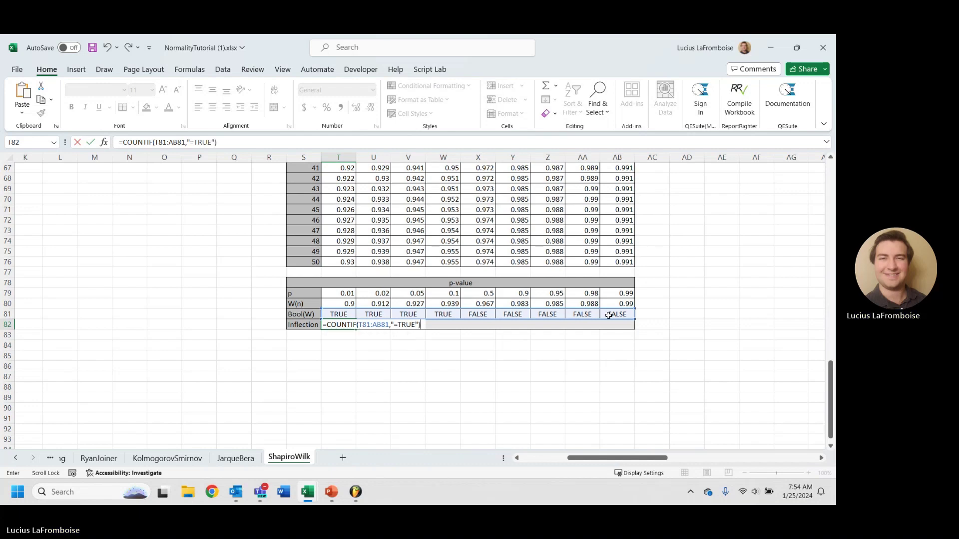
key(Return)
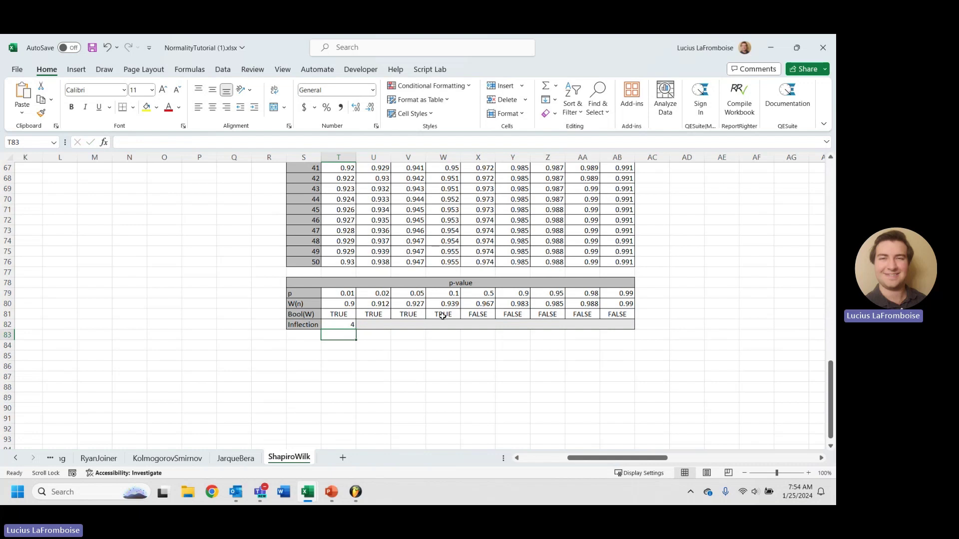
scroll(259, 366, up, 20)
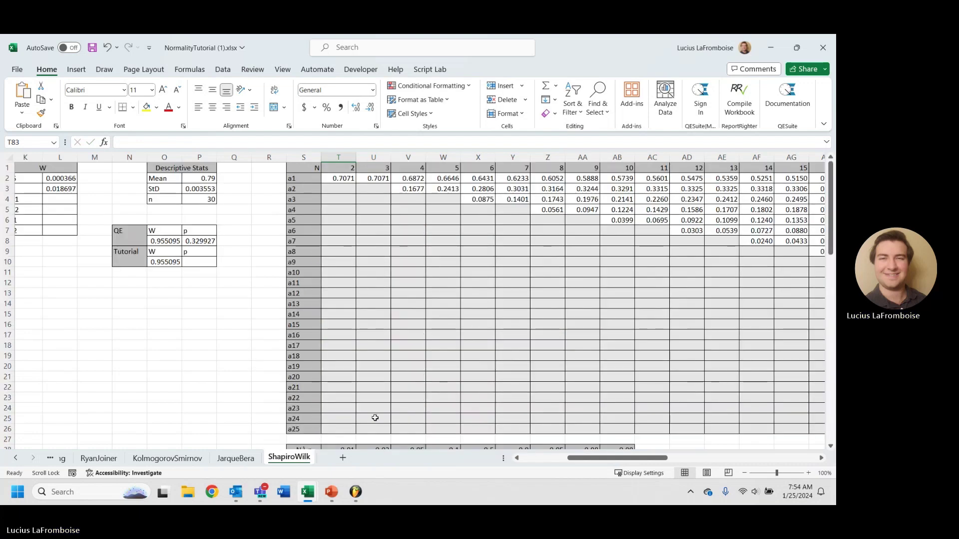
Enter =INDEX(T28:AB28,1,T82) in L4 to look up the p value at the inflection point
drag(582, 462, 548, 461)
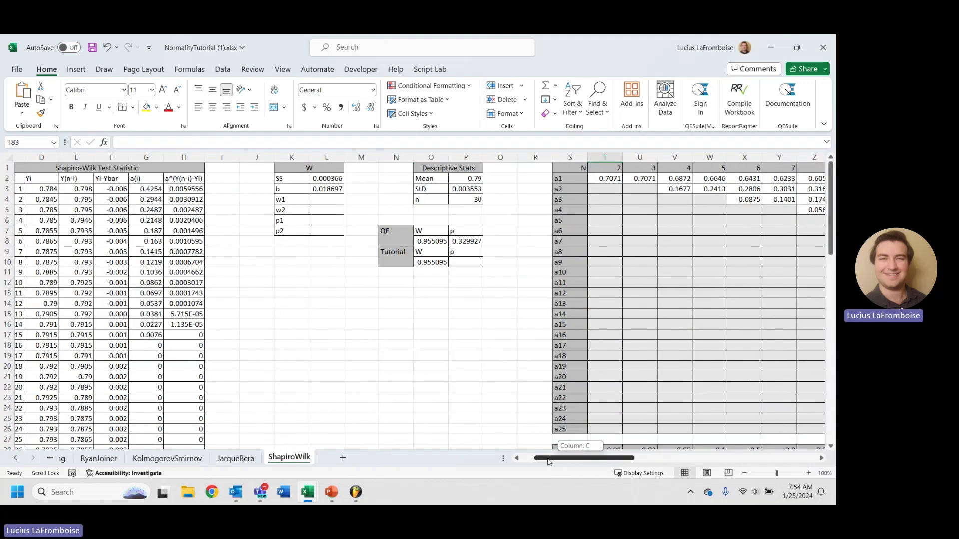
click(336, 202)
text(=)
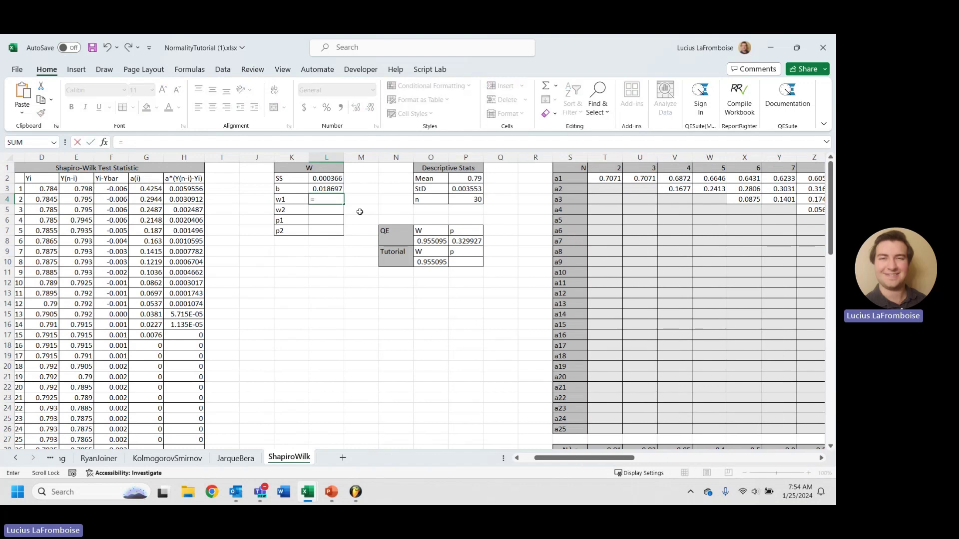
text(index()
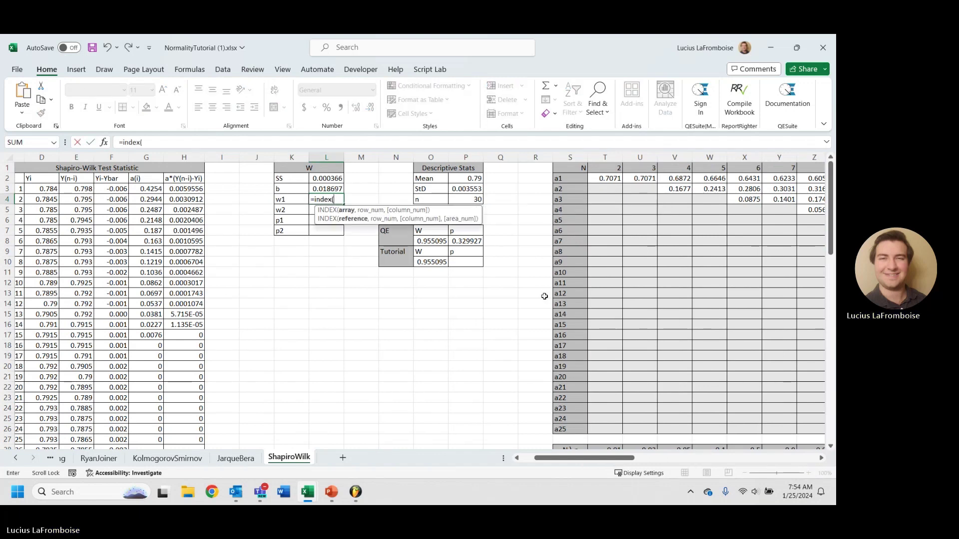
scroll(586, 421, down, 9)
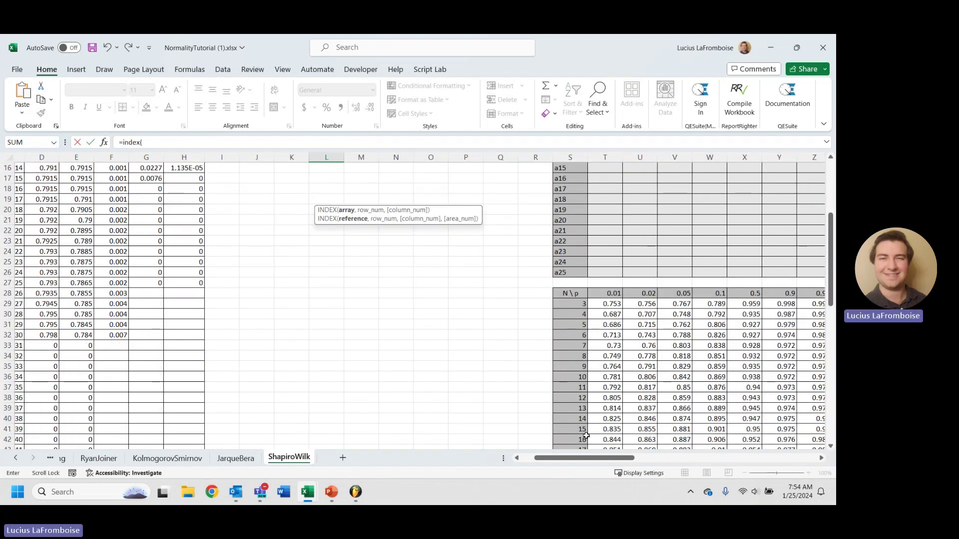
scroll(587, 421, up, 4)
drag(595, 294, 779, 294)
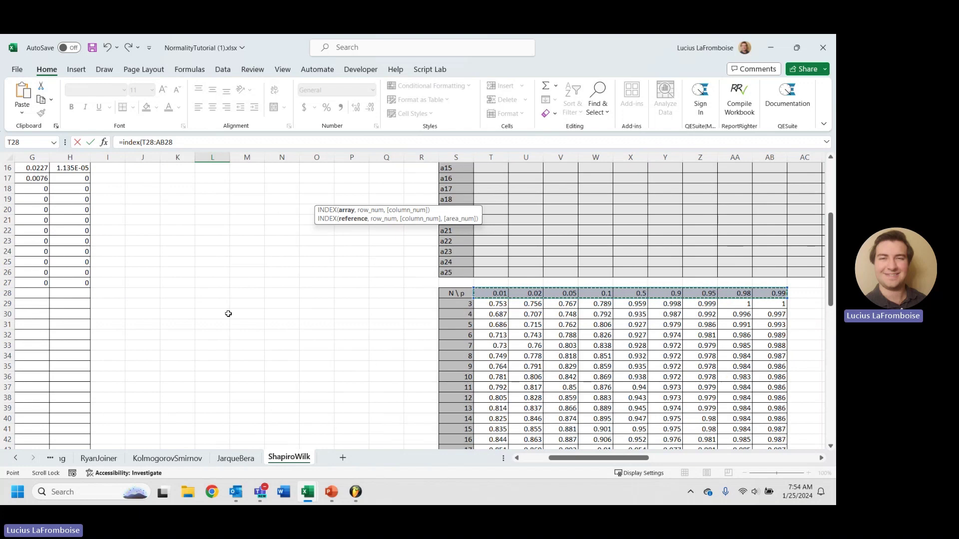
text(,)
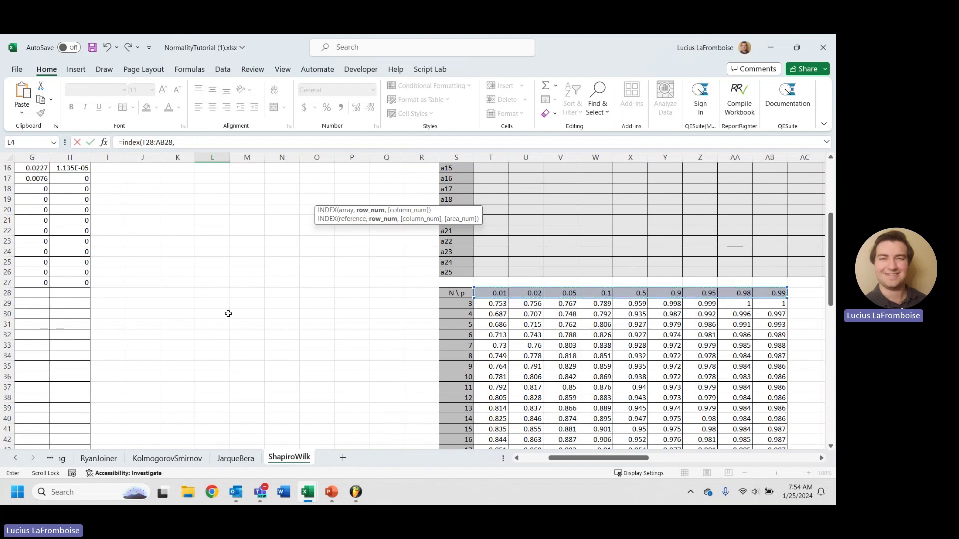
text(1,)
scroll(311, 362, down, 7)
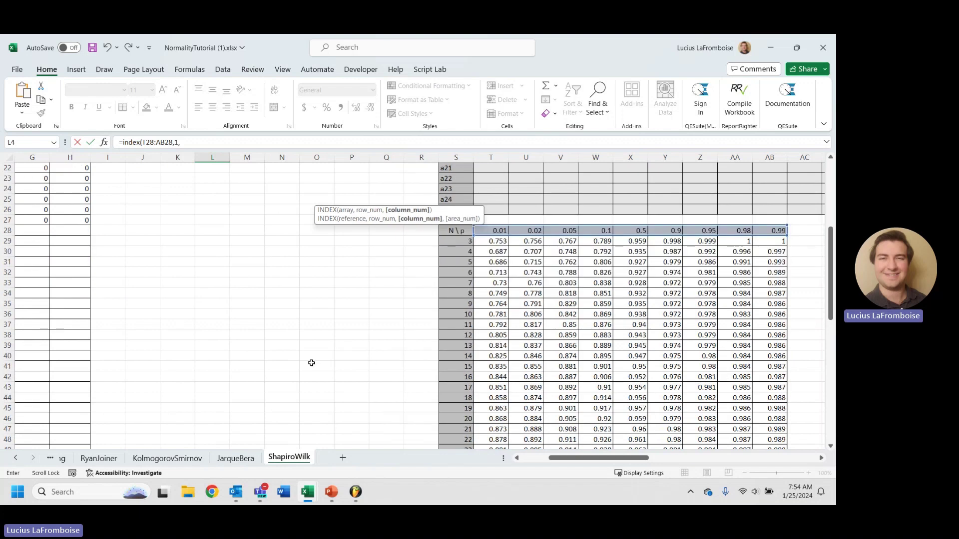
scroll(419, 376, down, 11)
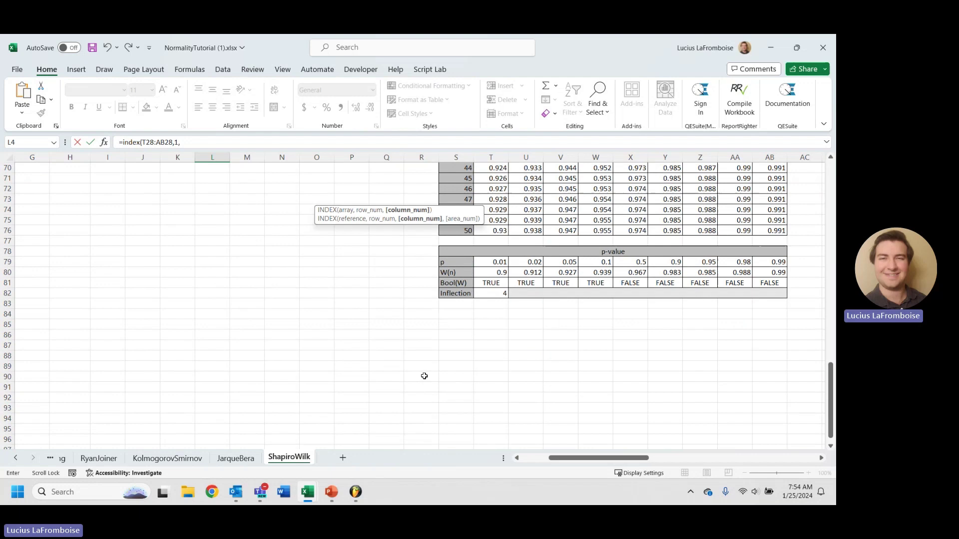
click(503, 294)
text())
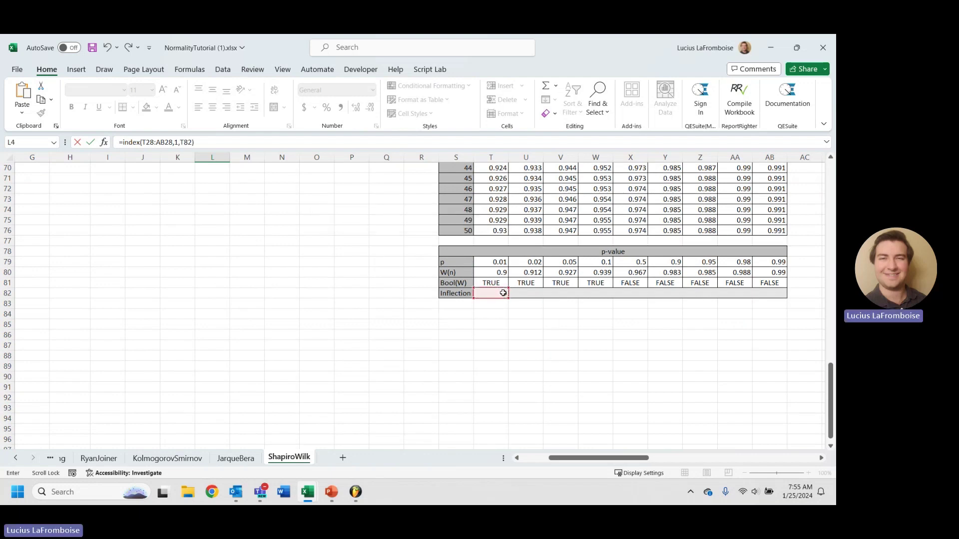
key(Return)
Move that formula to p1 (L6), returning 0.1, and set p2 (L7) to =INDEX(T28:AB28,1,T82+1), returning 0.5
scroll(472, 272, up, 20)
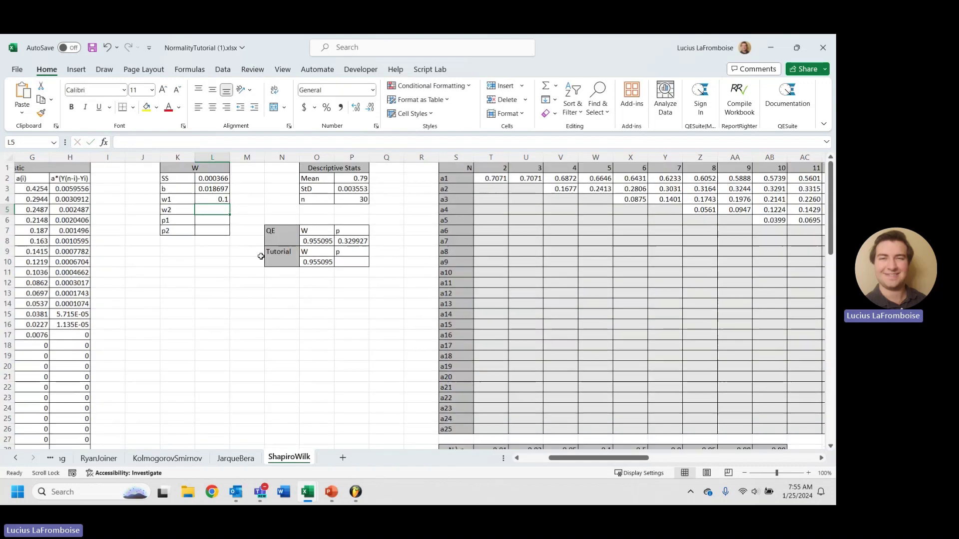
double_click(226, 201)
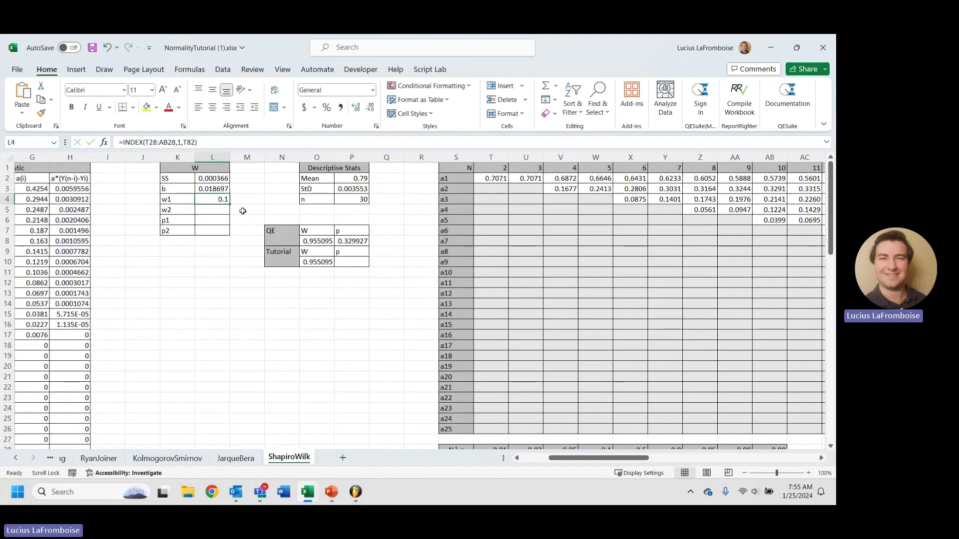
drag(214, 142, 33, 158)
key(ctrl+c)
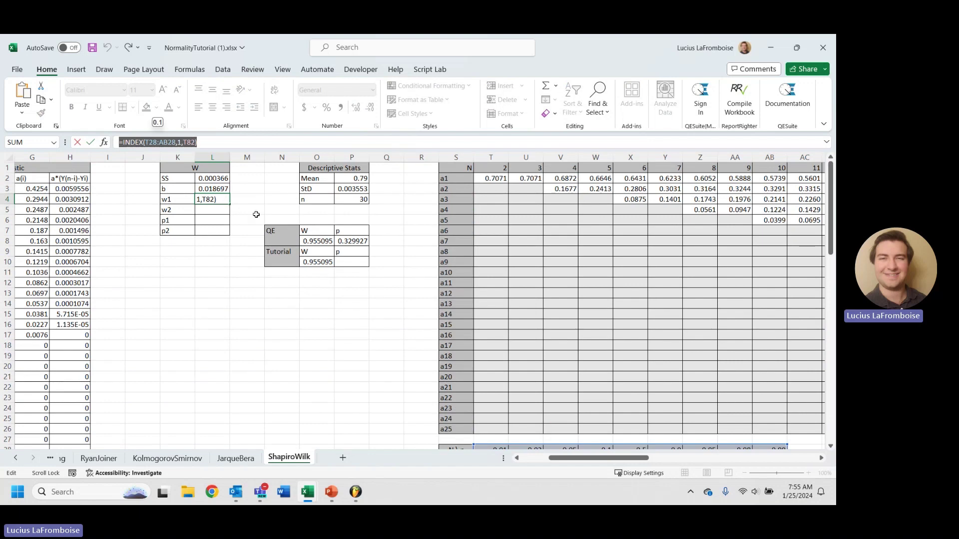
key(BackSpace)
click(212, 219)
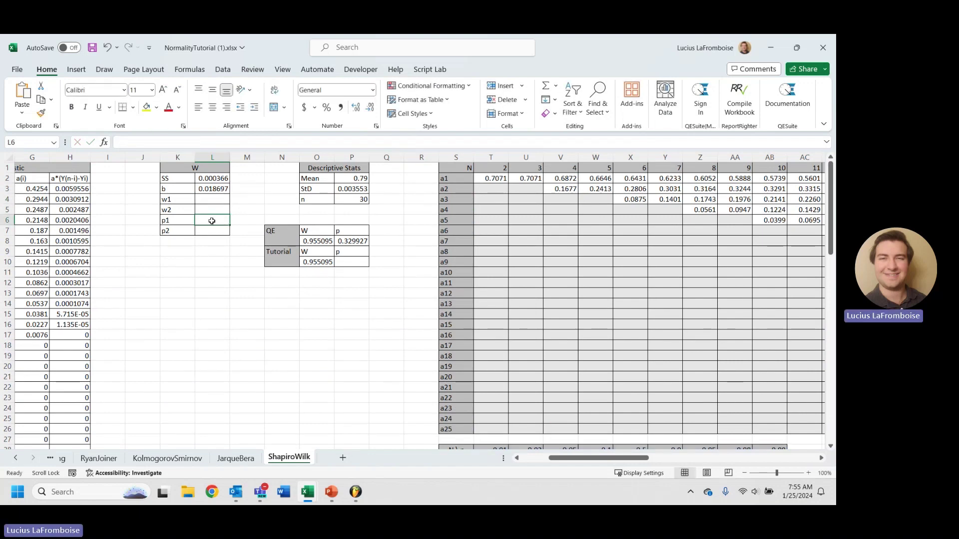
key(ctrl+v)
key(Return)
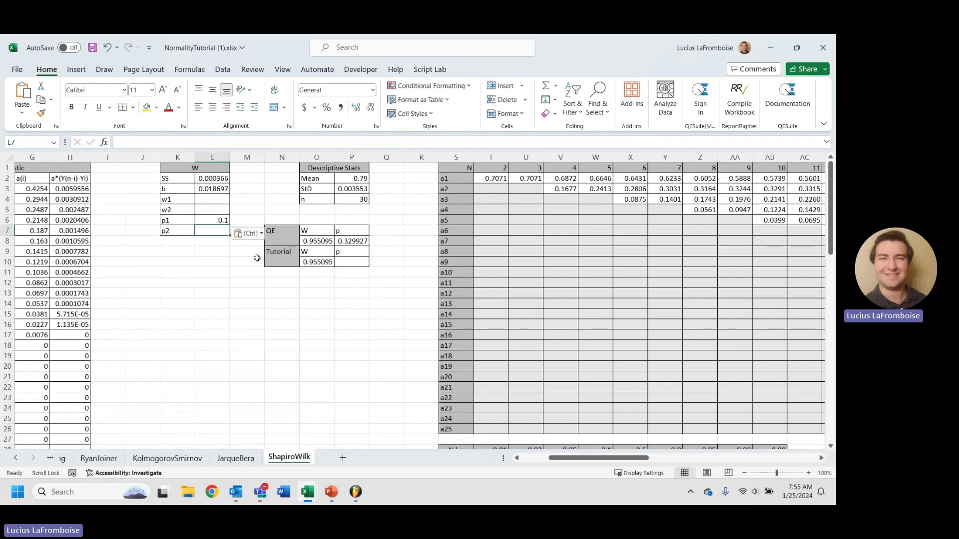
text(=)
key(Escape)
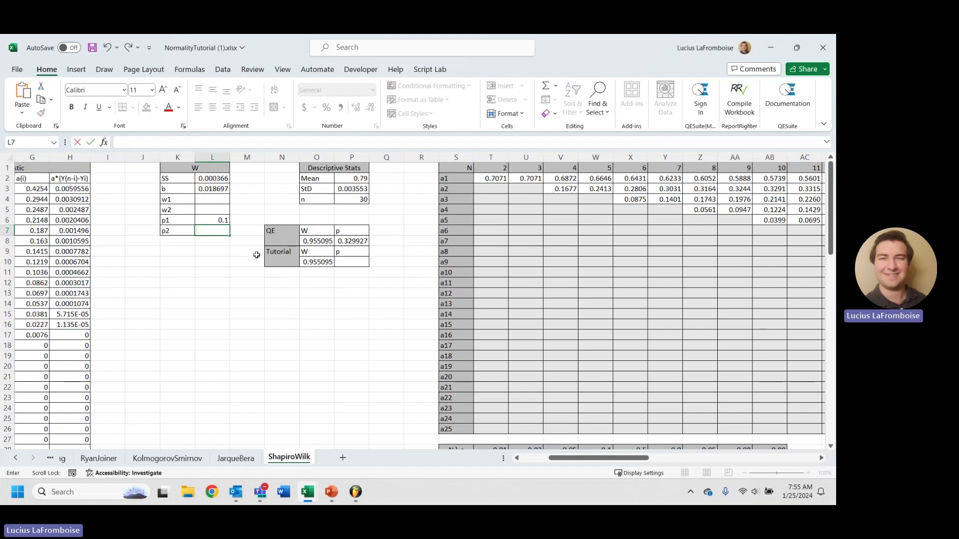
text(=)
key(ctrl+v)
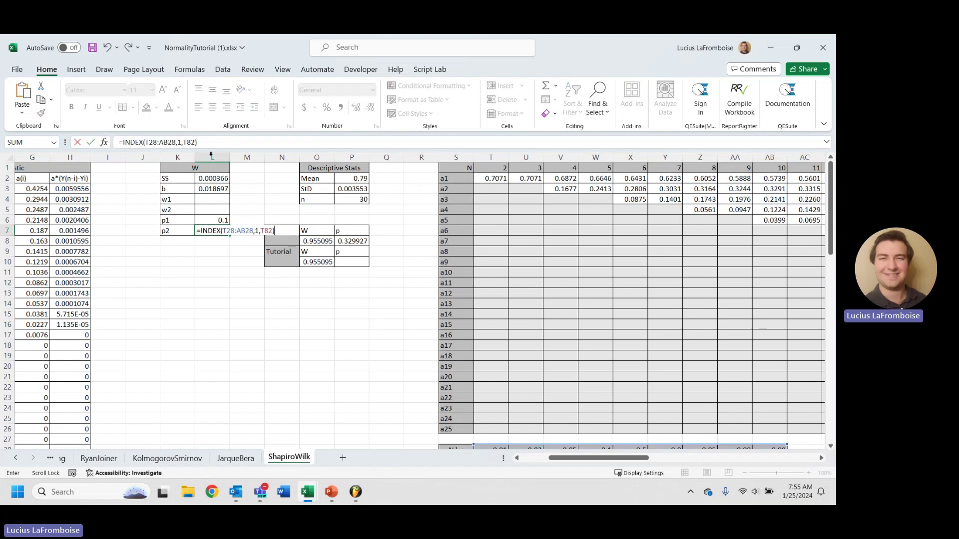
click(189, 141)
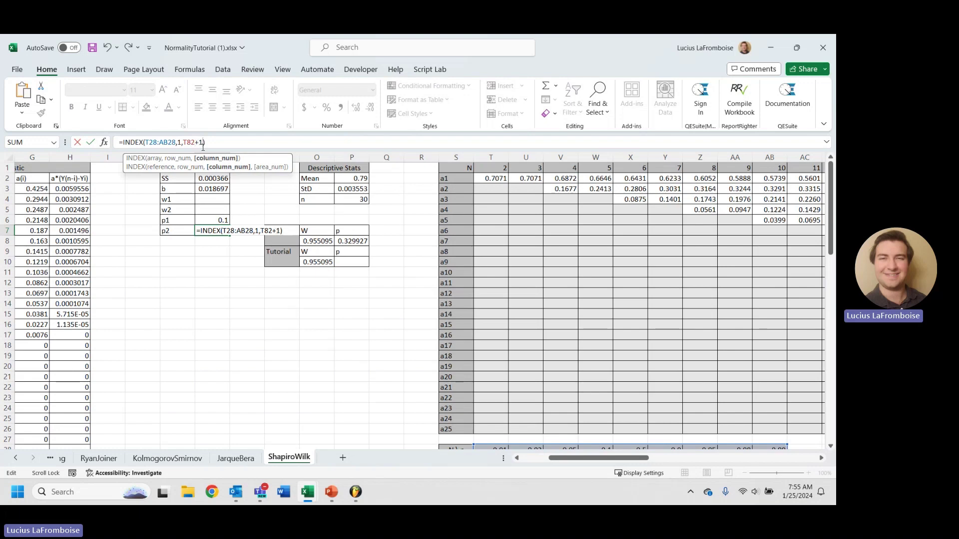
key(Return)
scroll(332, 353, down, 20)
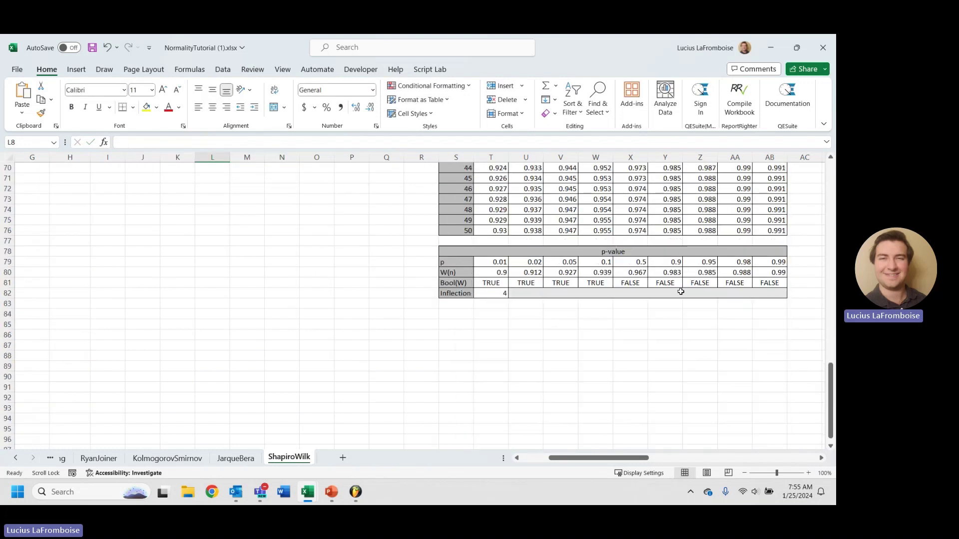
Enter =INDEX(T80#,1,T82) in w1 (L4), returning 0.939
scroll(380, 342, up, 19)
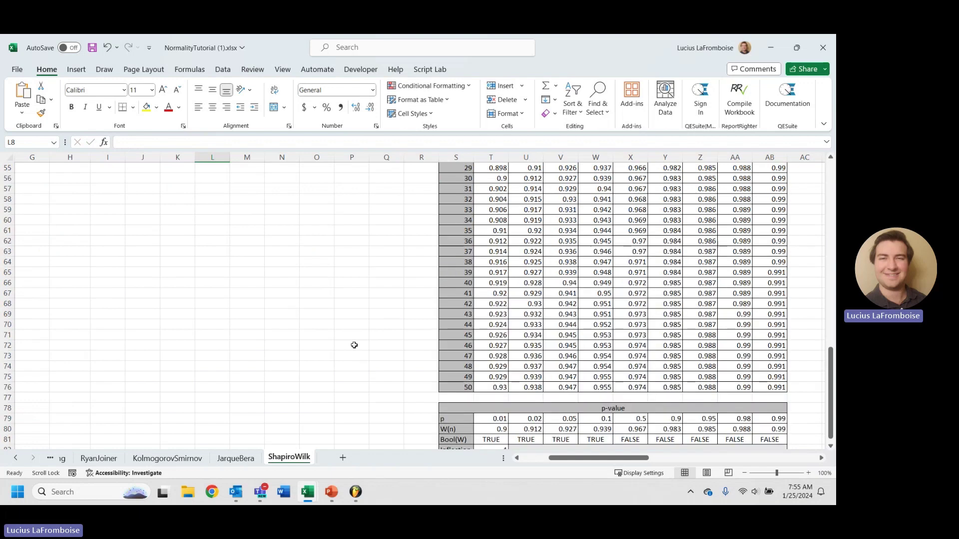
scroll(149, 291, up, 4)
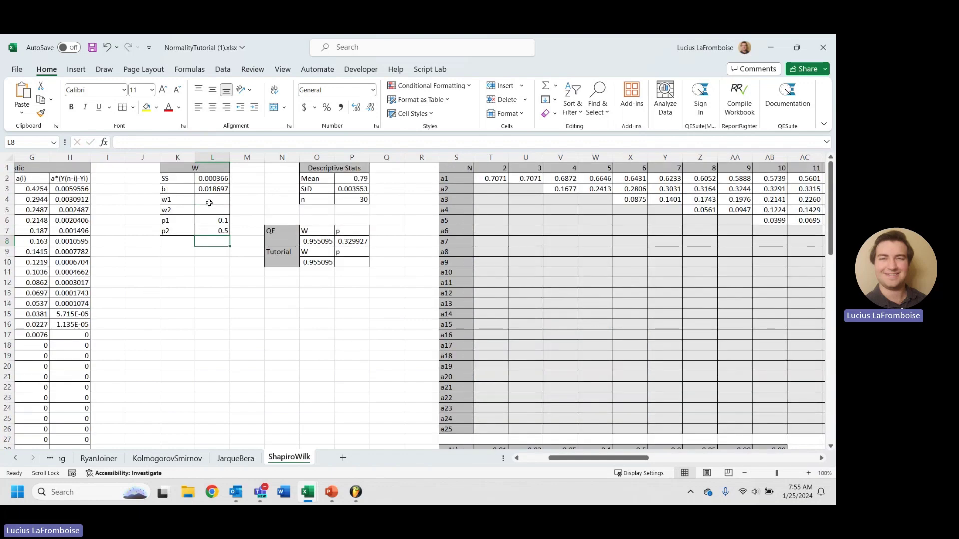
click(210, 201)
text(=INDEX()
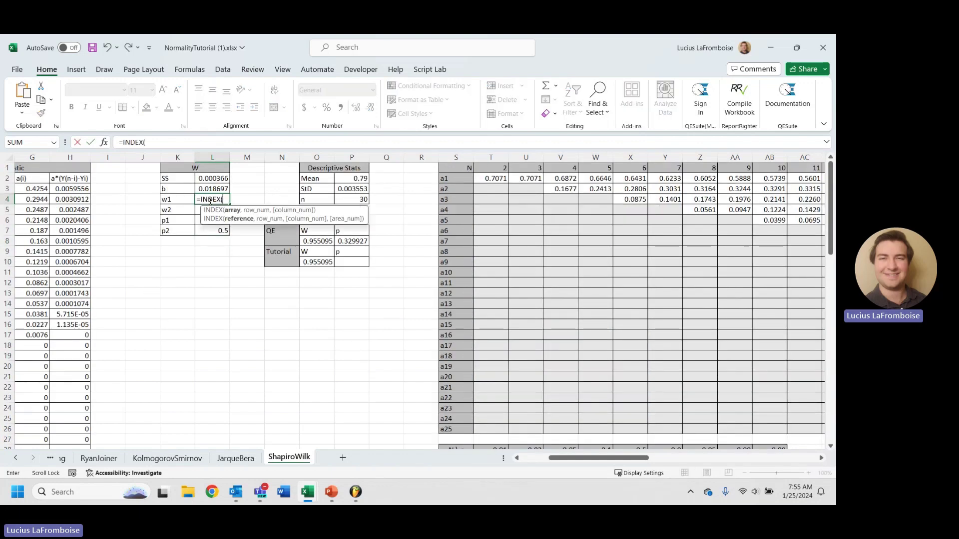
scroll(596, 370, down, 20)
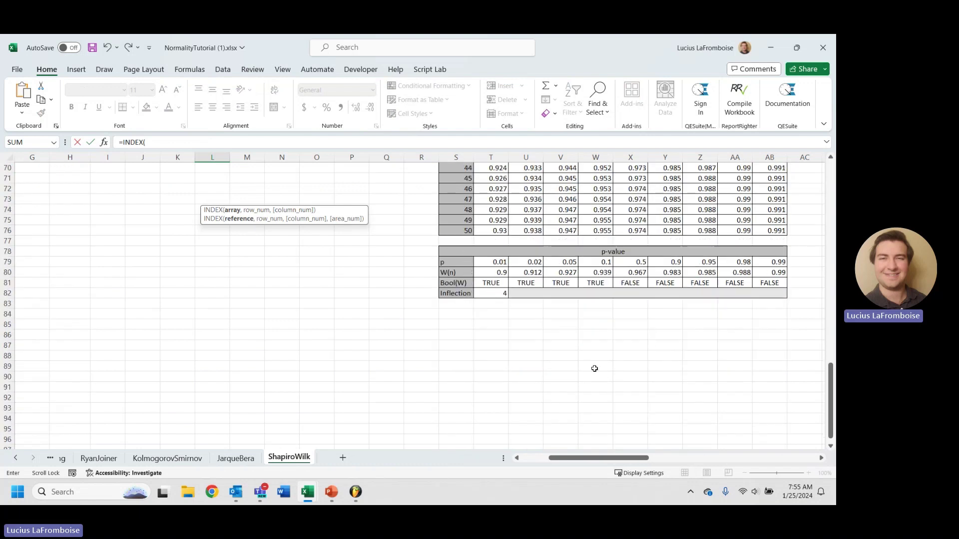
drag(501, 274, 787, 287)
text(,)
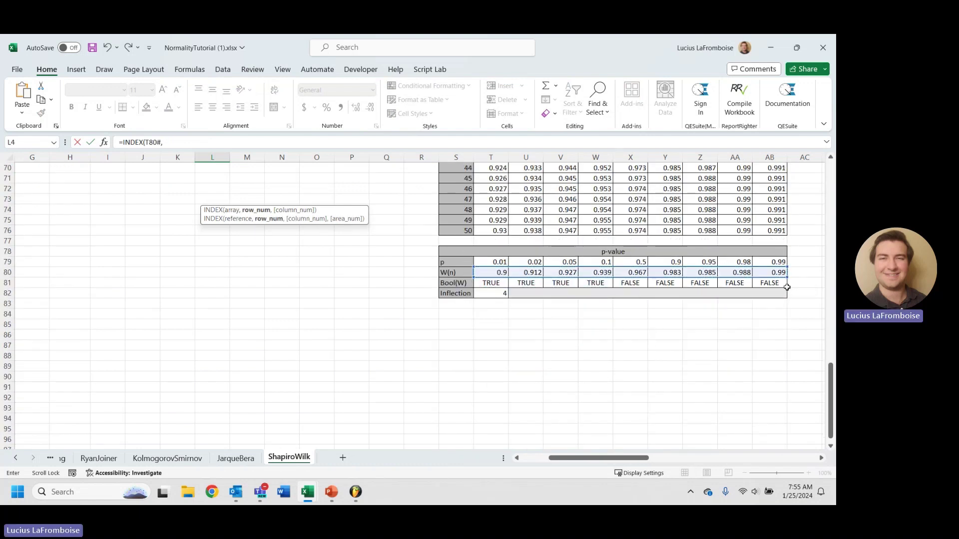
text(1,)
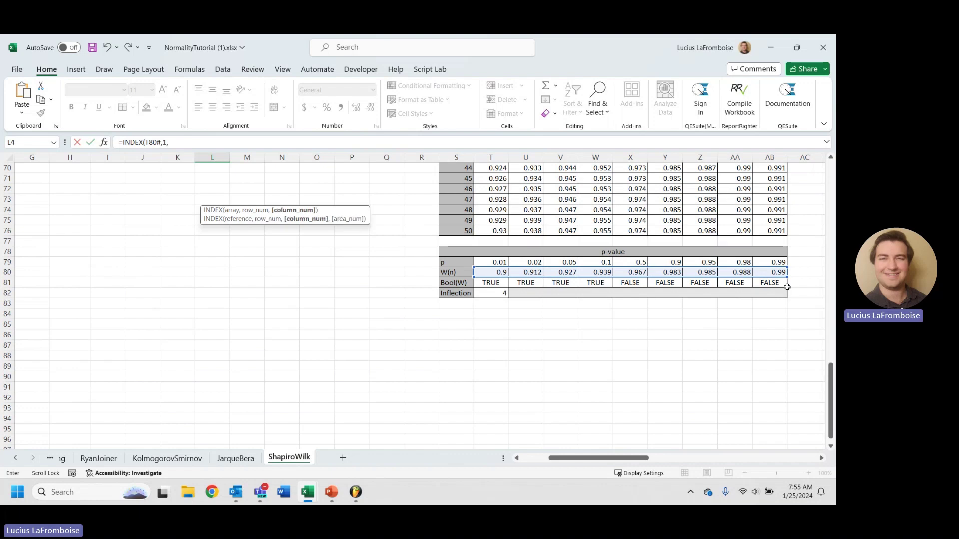
click(487, 293)
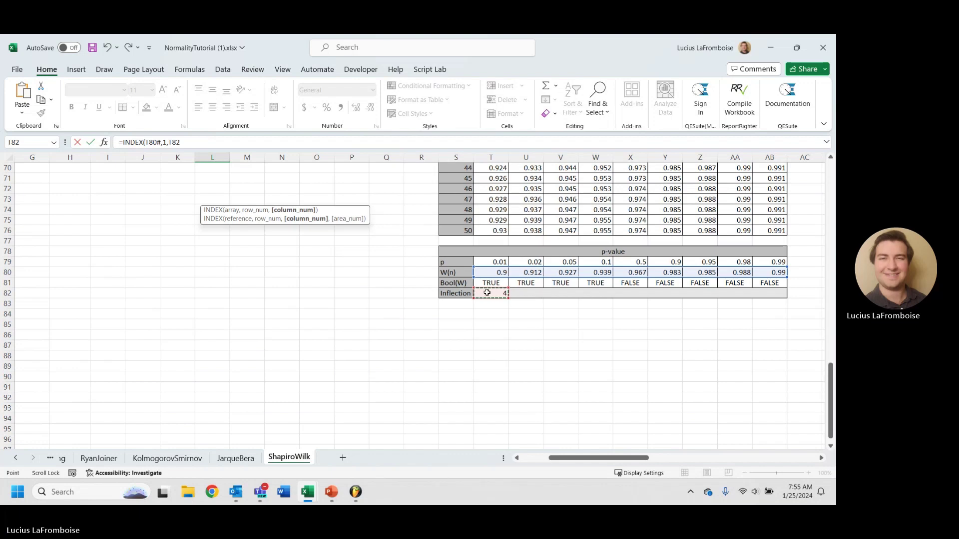
text())
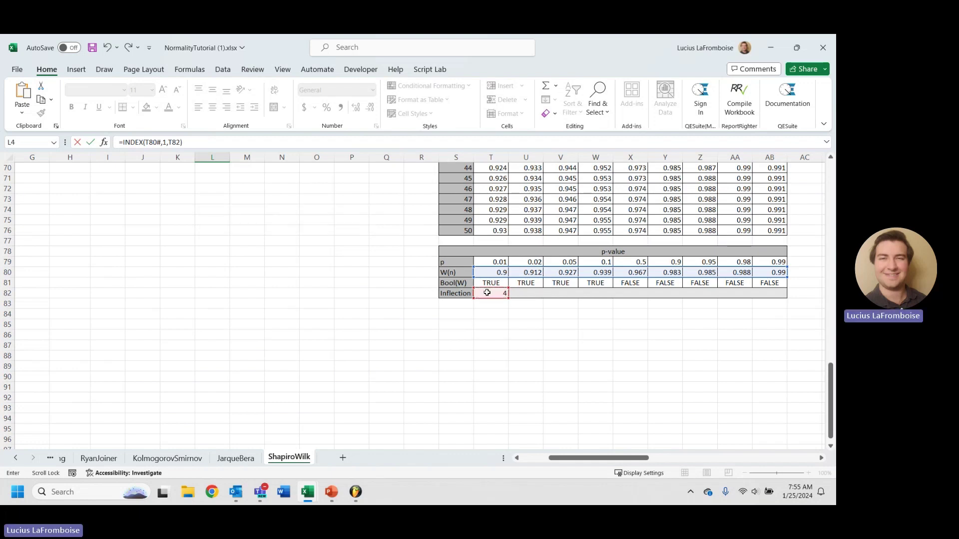
key(ctrl+Return)
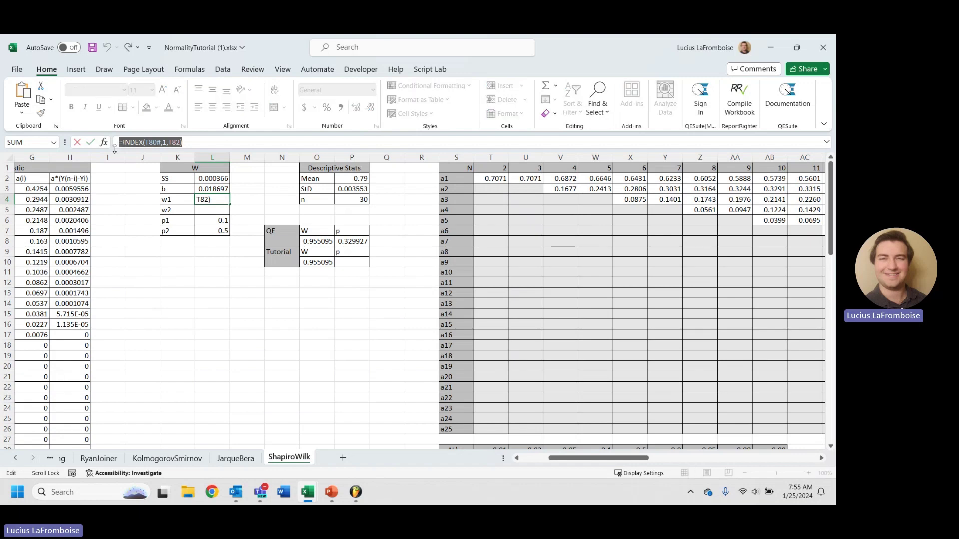
Copy the w1 formula into w2 (L5) with T82+1, returning 0.967
key(Down)
key(ctrl+apostrophe)
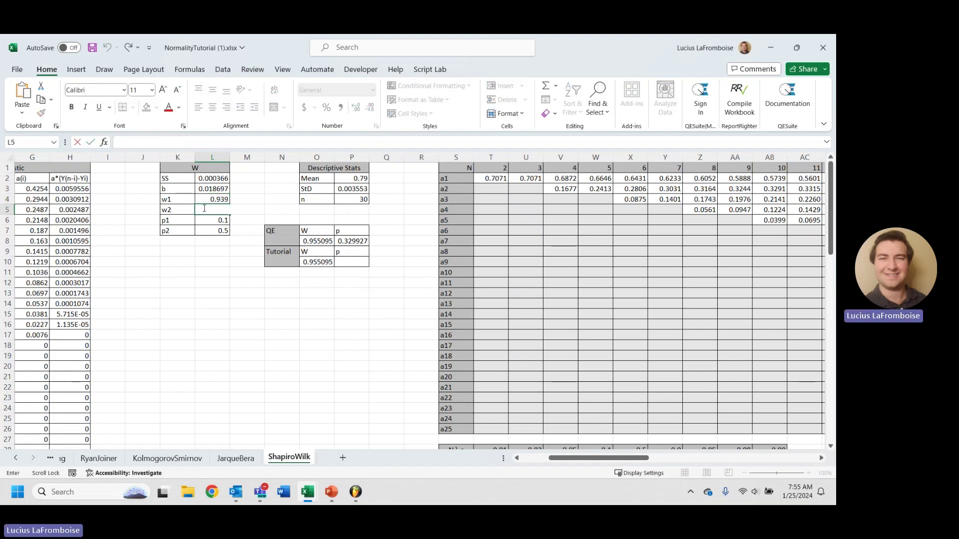
click(182, 142)
text(+1)
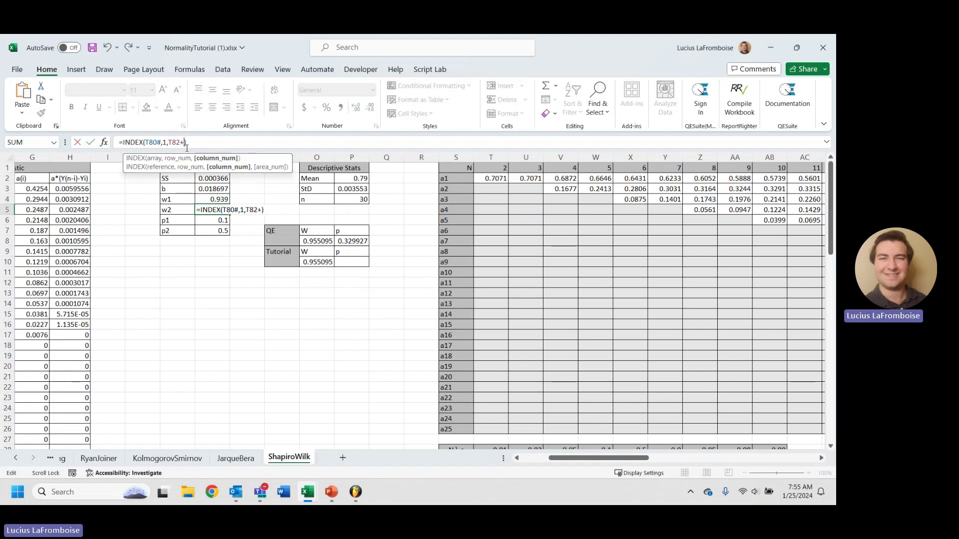
key(Return)
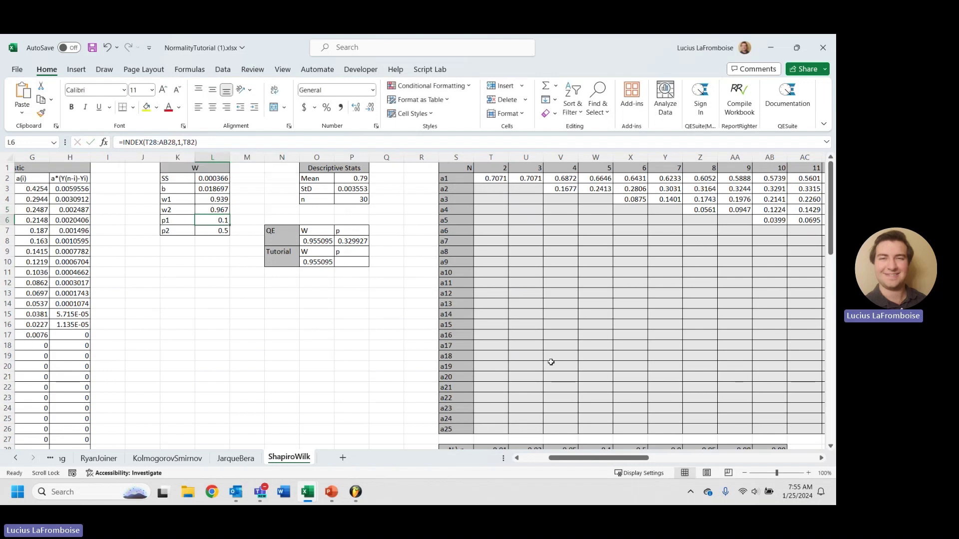
Enter =L6+(L7-L6)/(L5-L4)*(O10-L4) in Tutorial p cell P10, giving 0.329927
scroll(551, 362, down, 20)
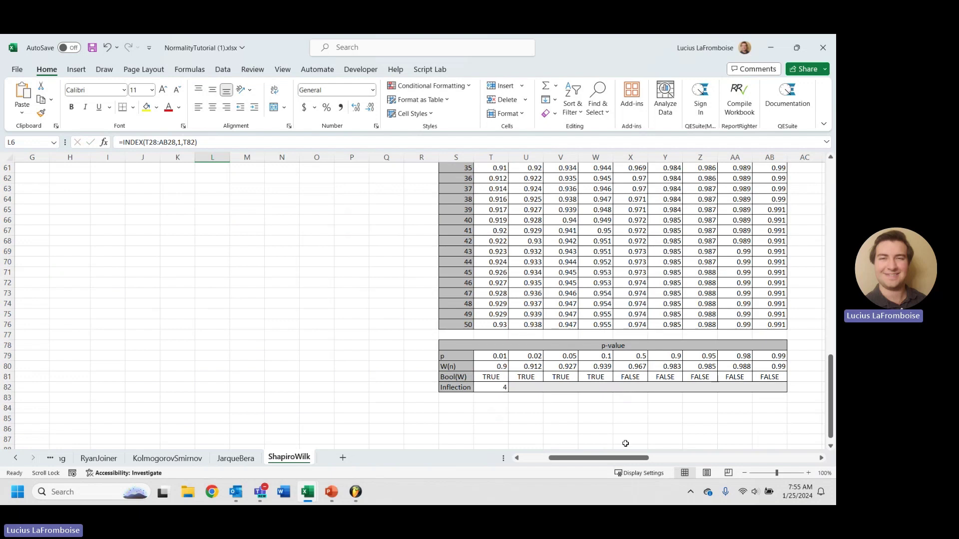
scroll(299, 334, up, 20)
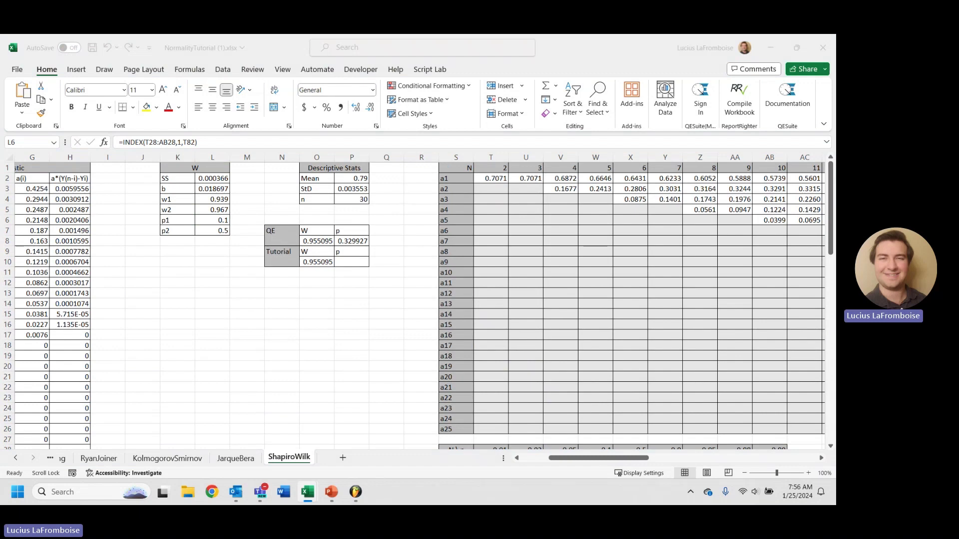
click(361, 264)
text(=)
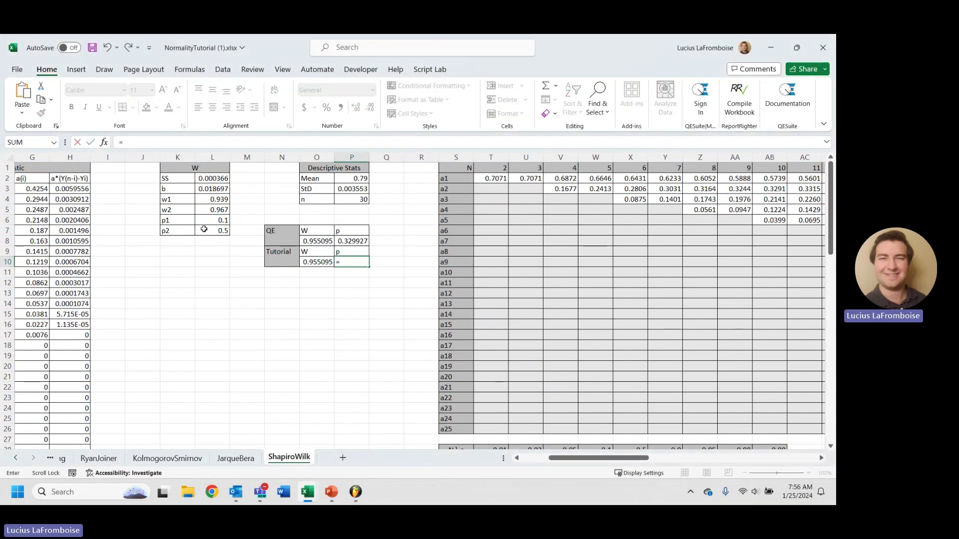
click(215, 219)
text(+()
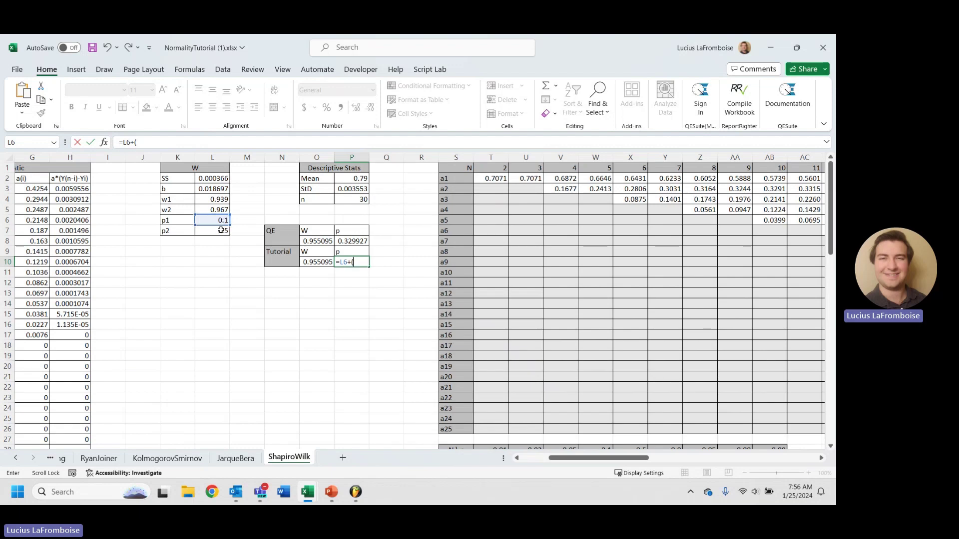
click(221, 230)
text(-)
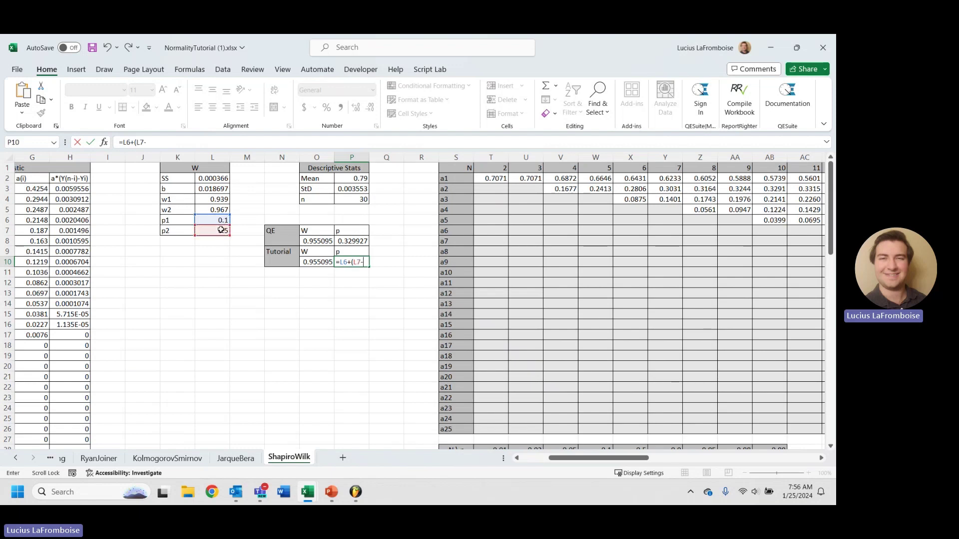
click(223, 219)
text())
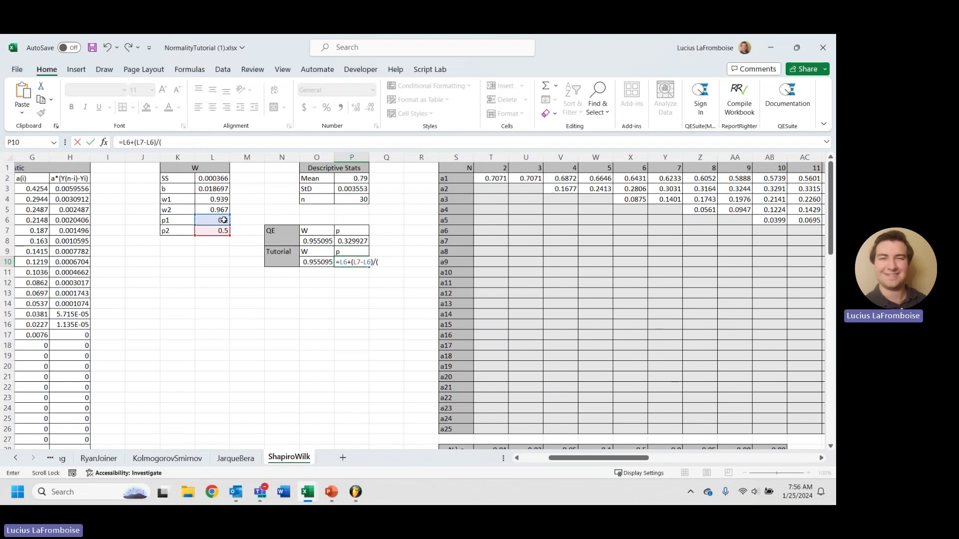
text(/()
click(213, 211)
text(-)
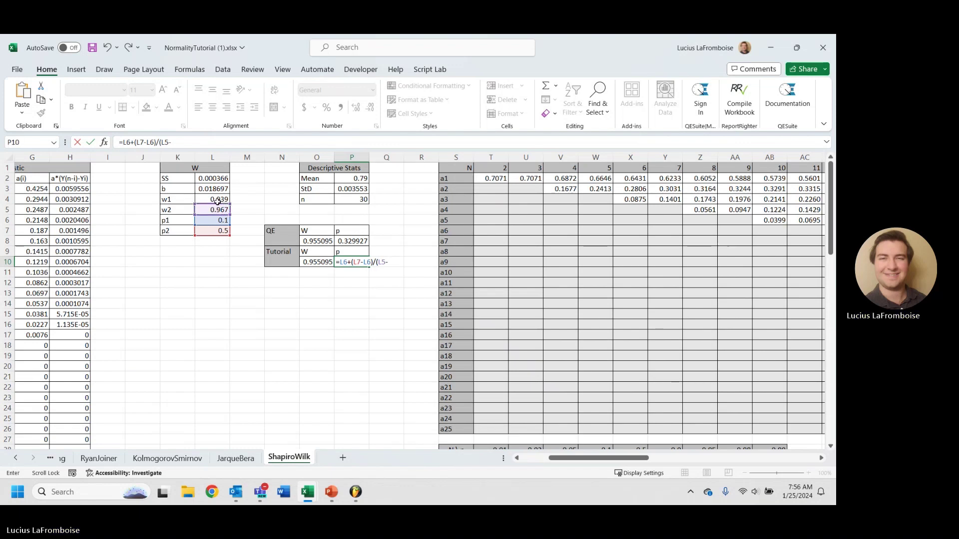
click(216, 199)
text())
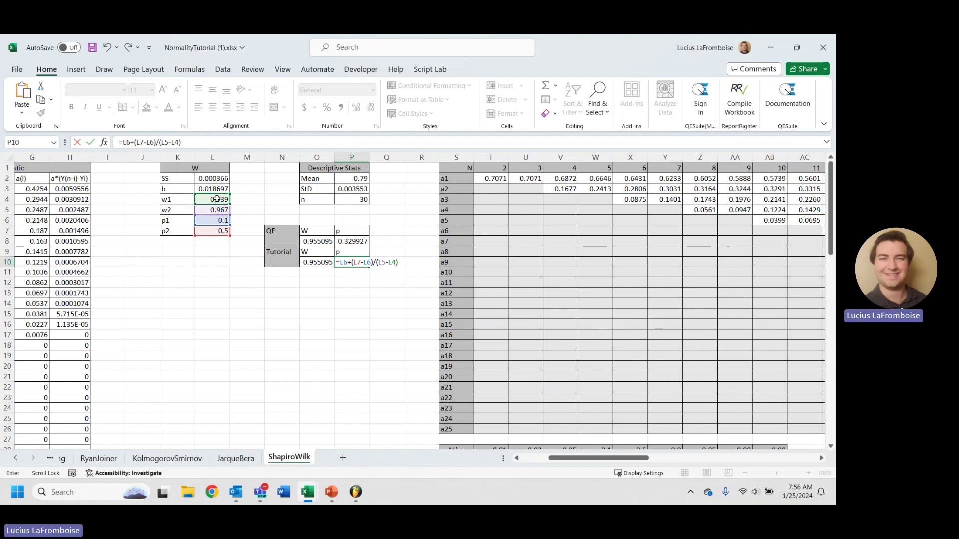
text(*()
click(312, 262)
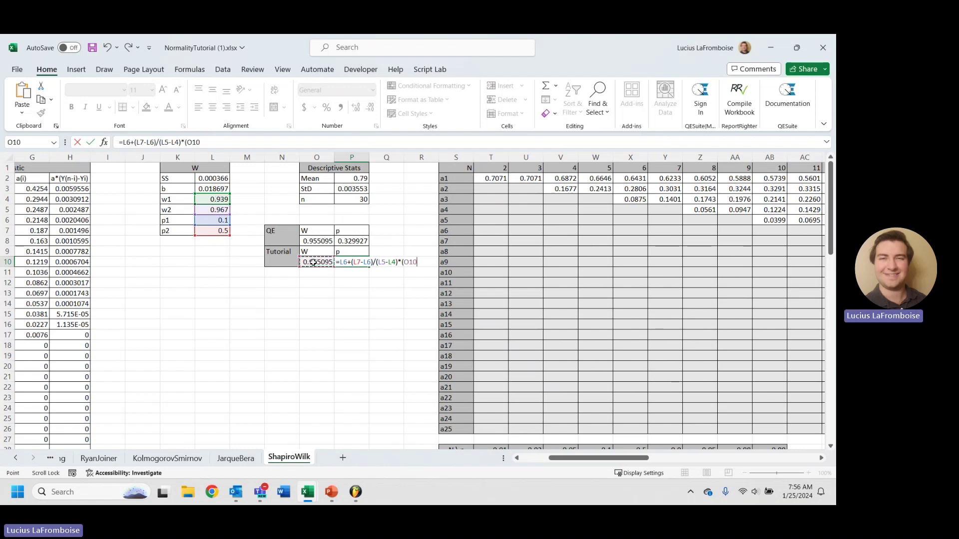
text(-)
click(213, 200)
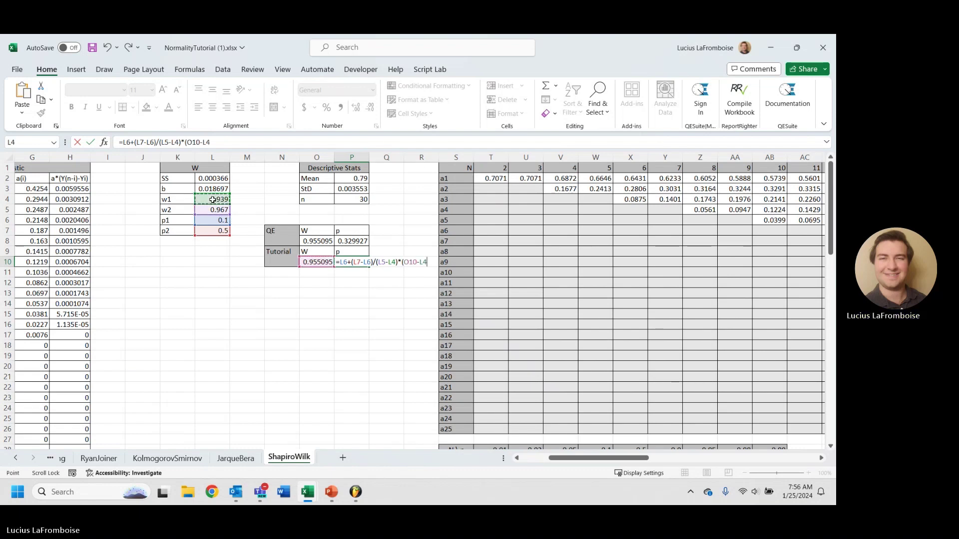
text())
key(Return)
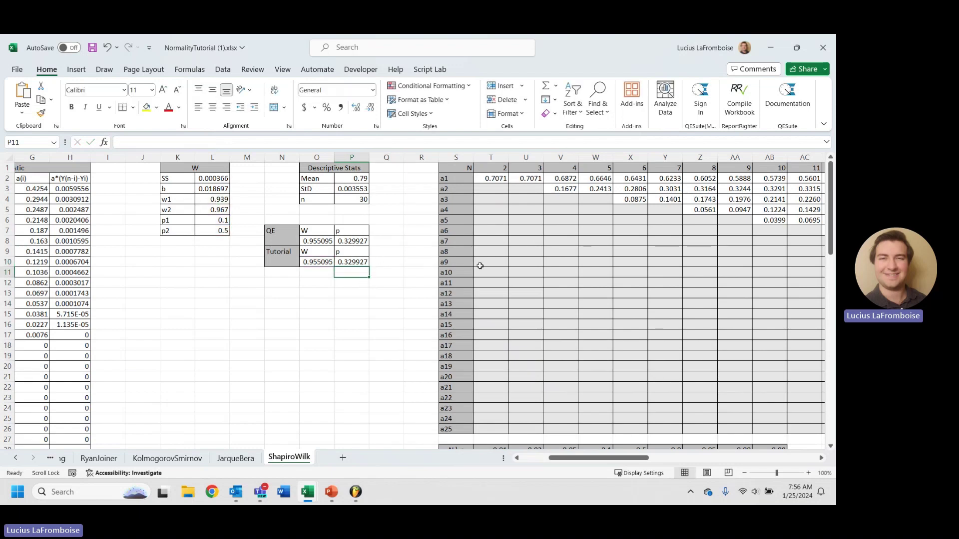
drag(633, 463, 605, 463)
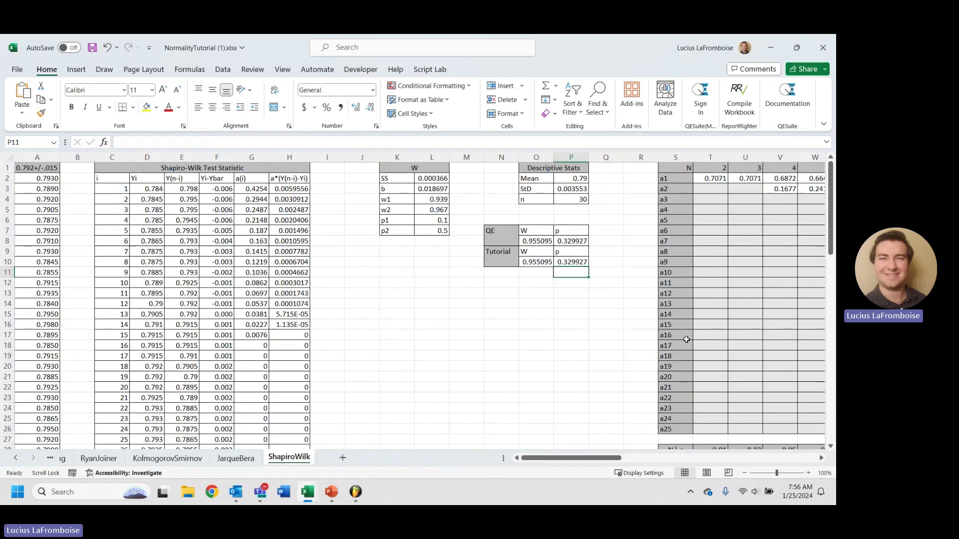
Replace the O7 formula with =QE.SHAPIROWILK(A2:A31) and re-check the entered formula
scroll(683, 337, down, 20)
scroll(684, 340, up, 20)
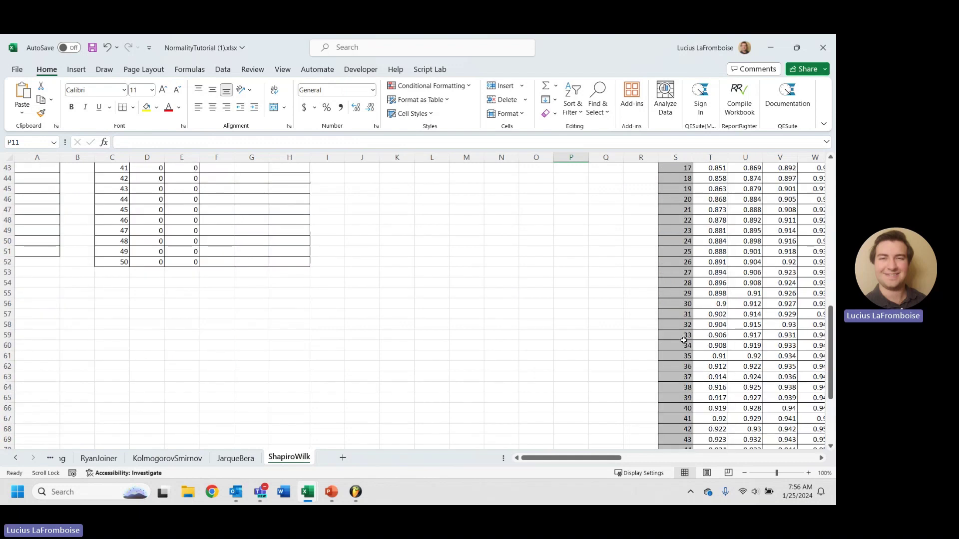
click(549, 228)
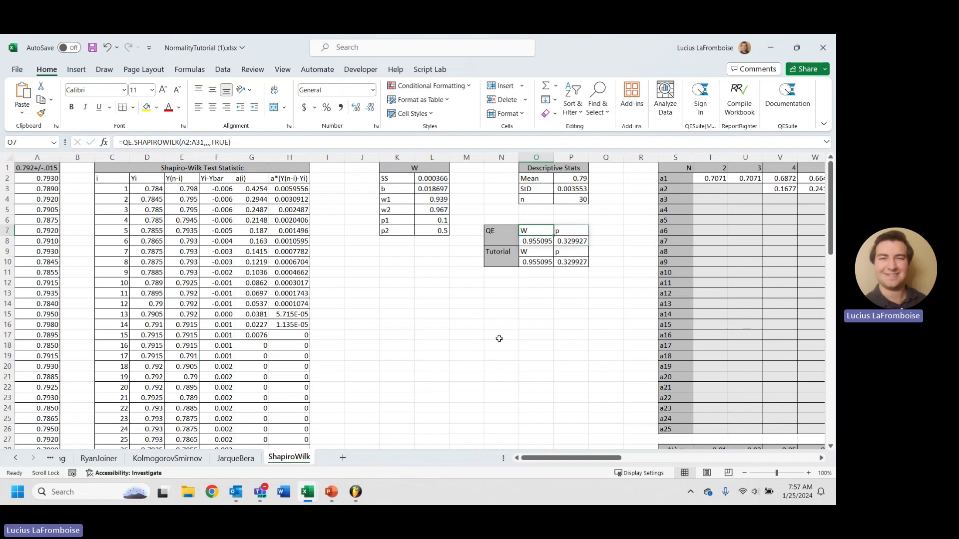
key(Delete)
text(=QE.SHAPIROWILK()
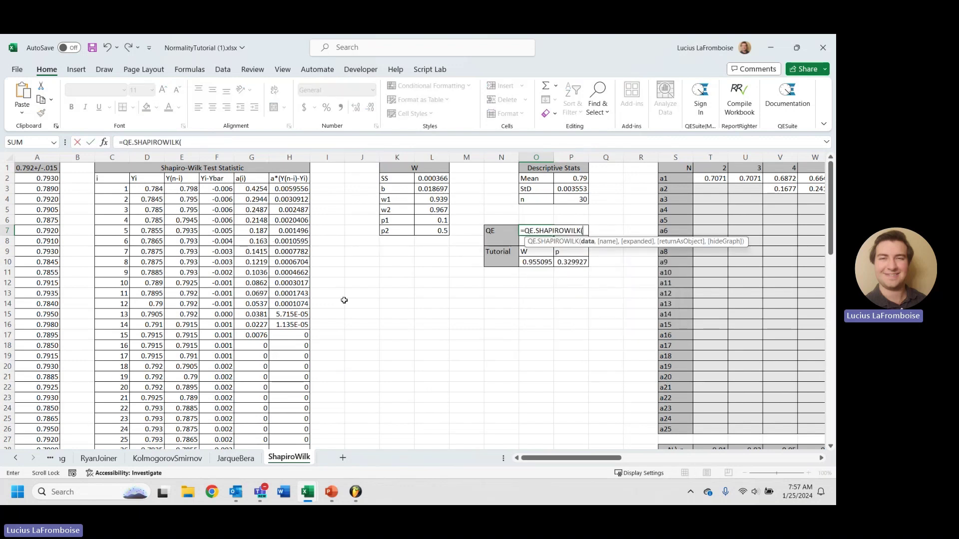
click(51, 180)
scroll(51, 306, down, 5)
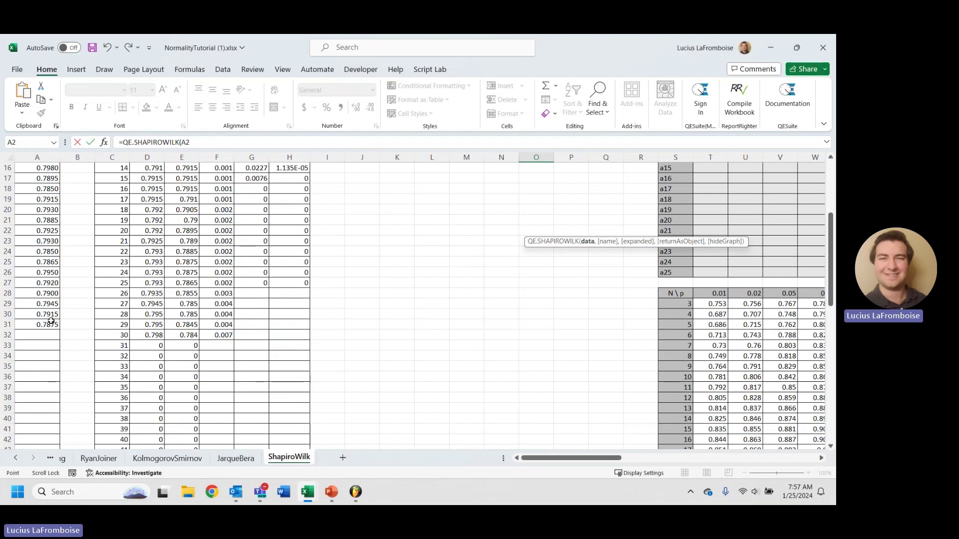
shift+click(53, 325)
key(Return)
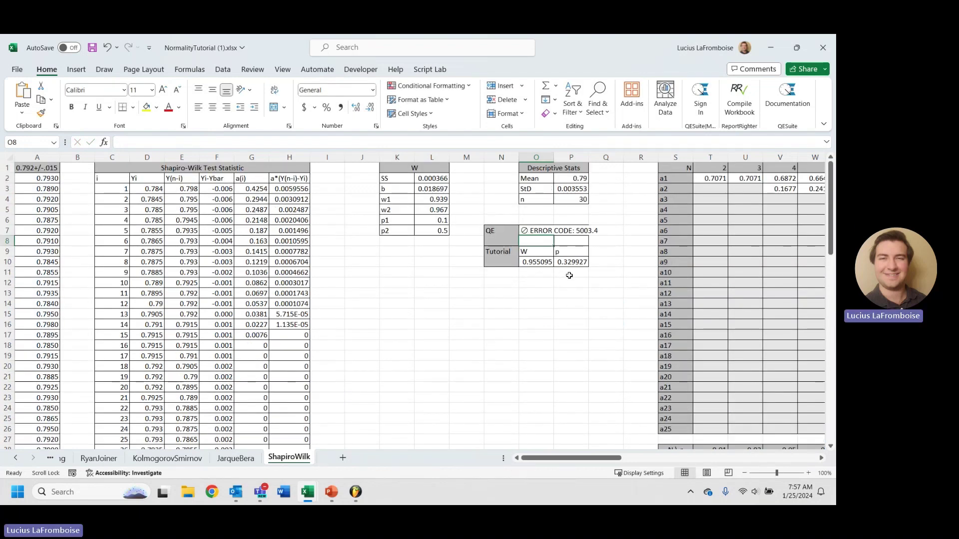
double_click(549, 228)
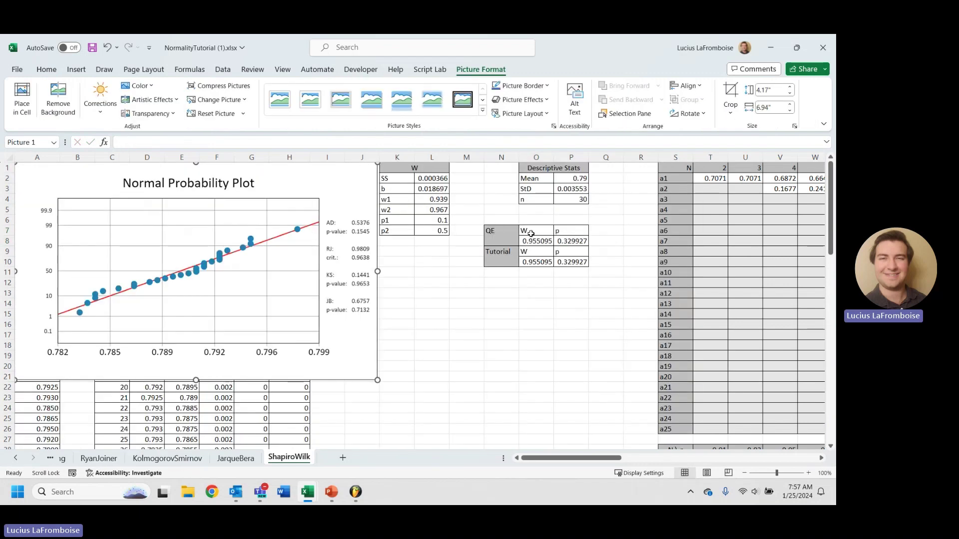
Shift the Normal Probability Plot down and right to uncover the table's top rows
drag(295, 226, 322, 249)
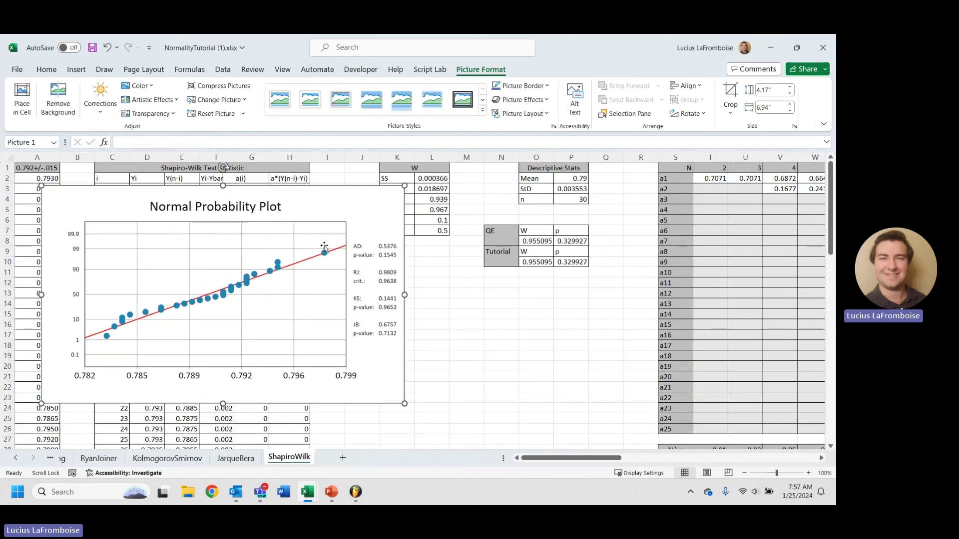